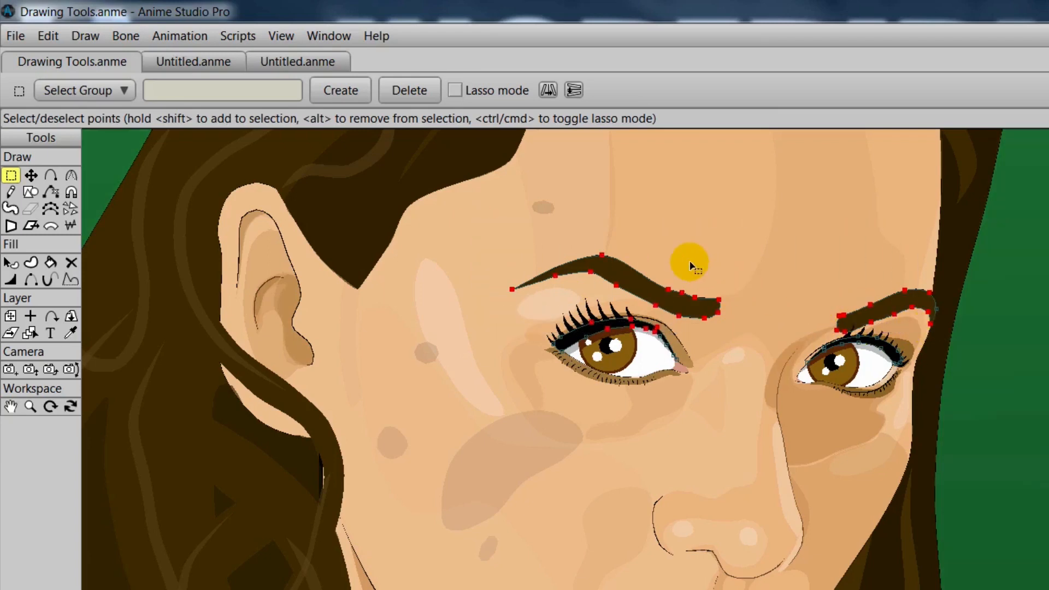
Turn on lasso mode, try a freehand selection around some eyebrow points, and select all points of both eyebrows
left_click(456, 91)
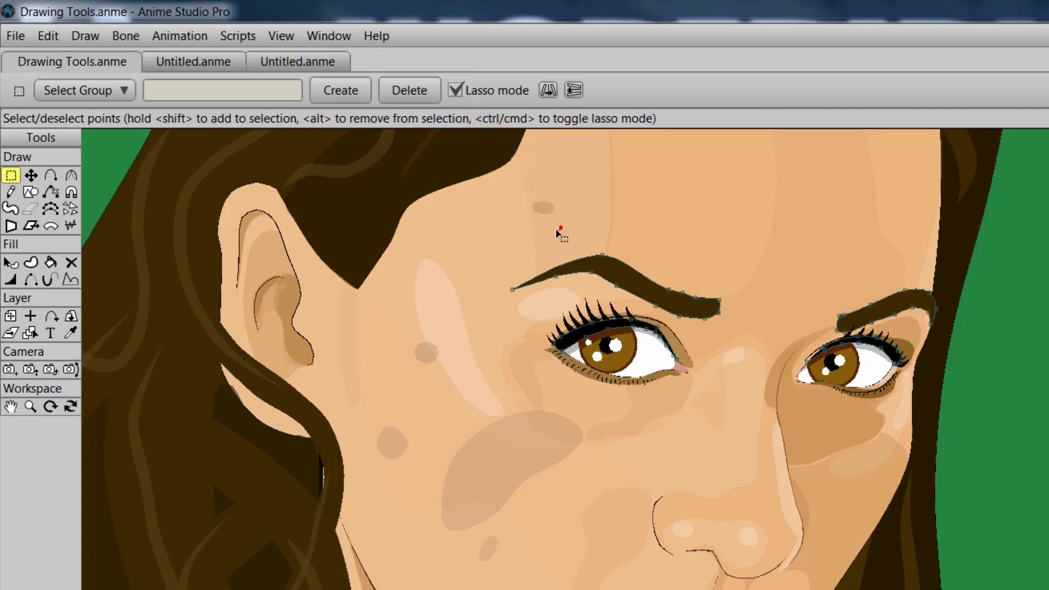
mouse_move(562, 231)
left_mouse_down()
mouse_move(495, 268)
mouse_move(490, 299)
mouse_move(512, 319)
mouse_move(568, 295)
mouse_move(608, 293)
mouse_move(757, 344)
mouse_move(905, 327)
mouse_move(969, 335)
mouse_move(978, 304)
mouse_move(877, 255)
mouse_move(663, 228)
mouse_move(546, 233)
mouse_move(536, 274)
mouse_move(548, 297)
mouse_move(565, 291)
mouse_move(577, 249)
mouse_move(629, 243)
mouse_move(614, 297)
mouse_move(650, 266)
mouse_move(667, 295)
mouse_move(690, 272)
mouse_move(768, 266)
mouse_move(805, 289)
mouse_move(888, 307)
mouse_move(868, 288)
mouse_move(646, 233)
mouse_move(536, 257)
left_mouse_up()
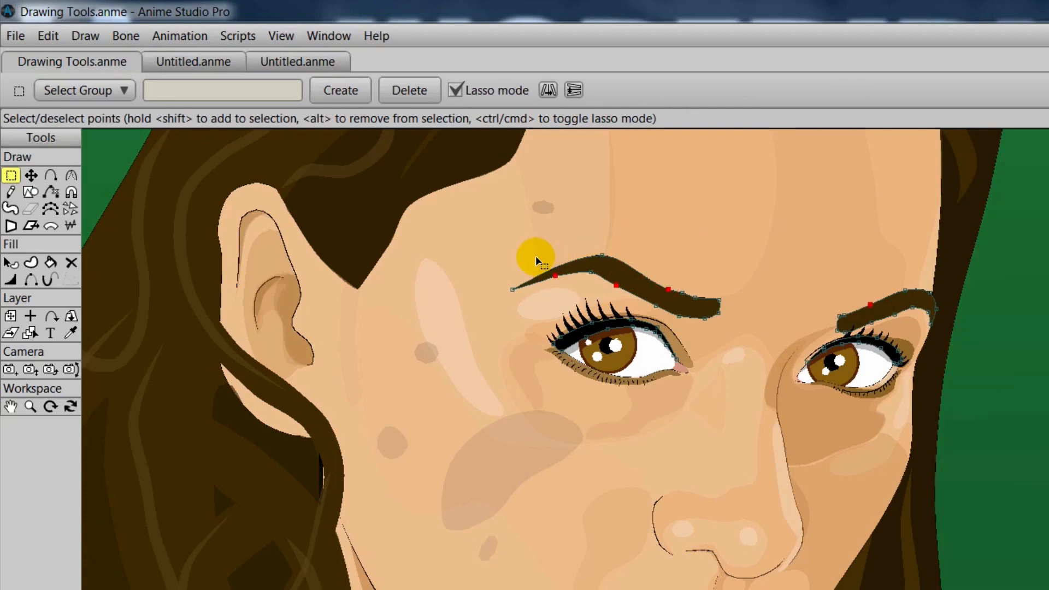
double_click(574, 264)
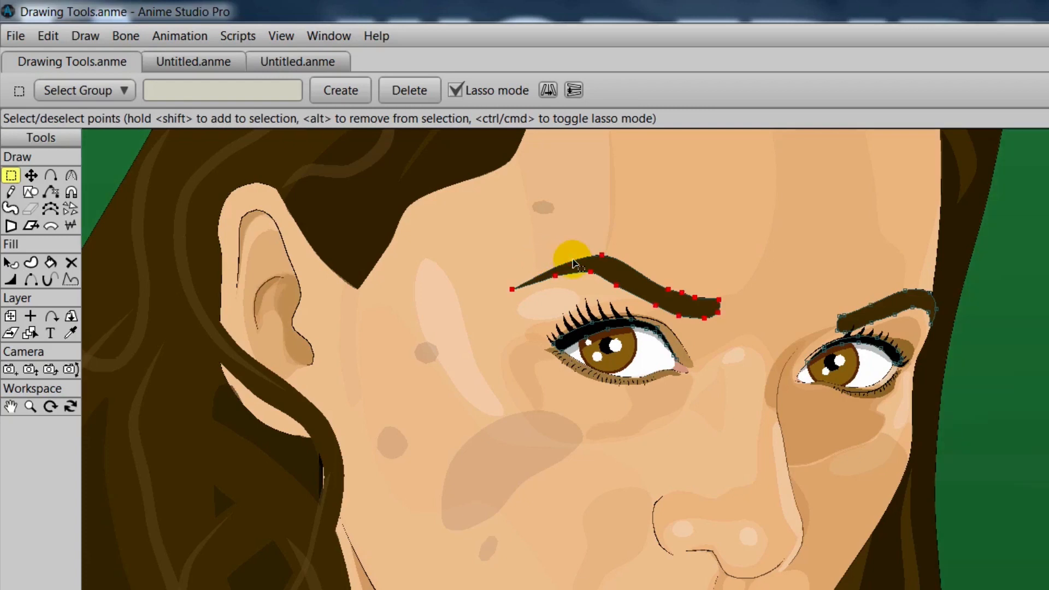
double_click(888, 300, "shift")
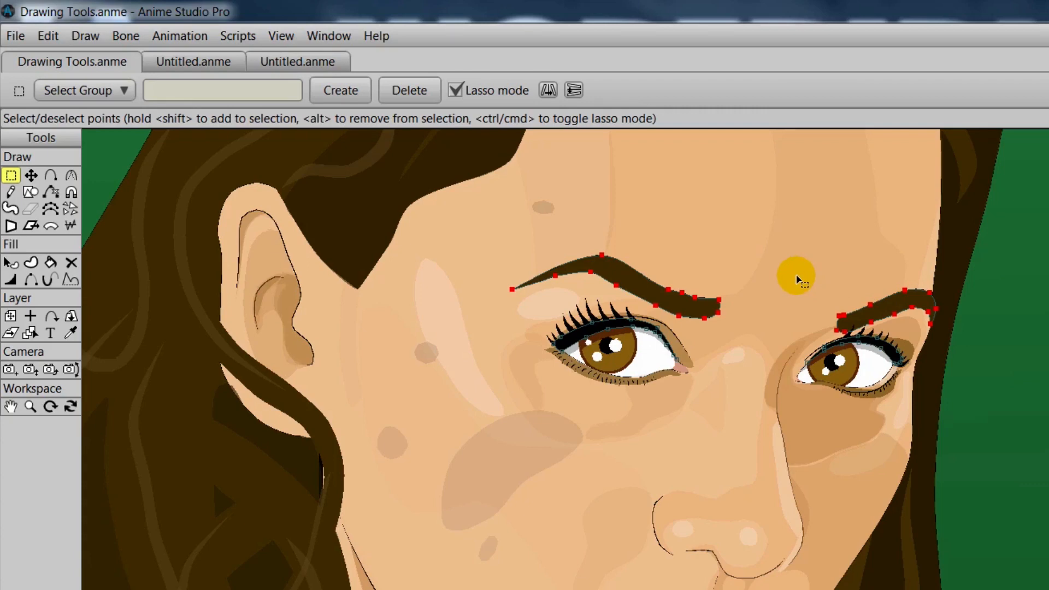
Save the selected points of both eyebrows as a group named Eyebrows
left_click(207, 91)
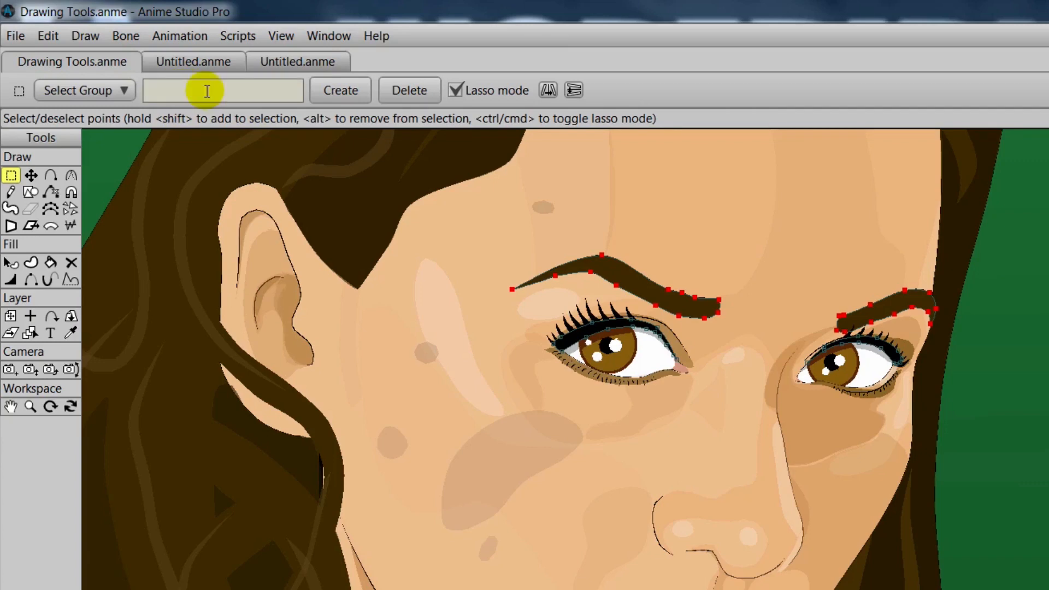
type("Eyebrows")
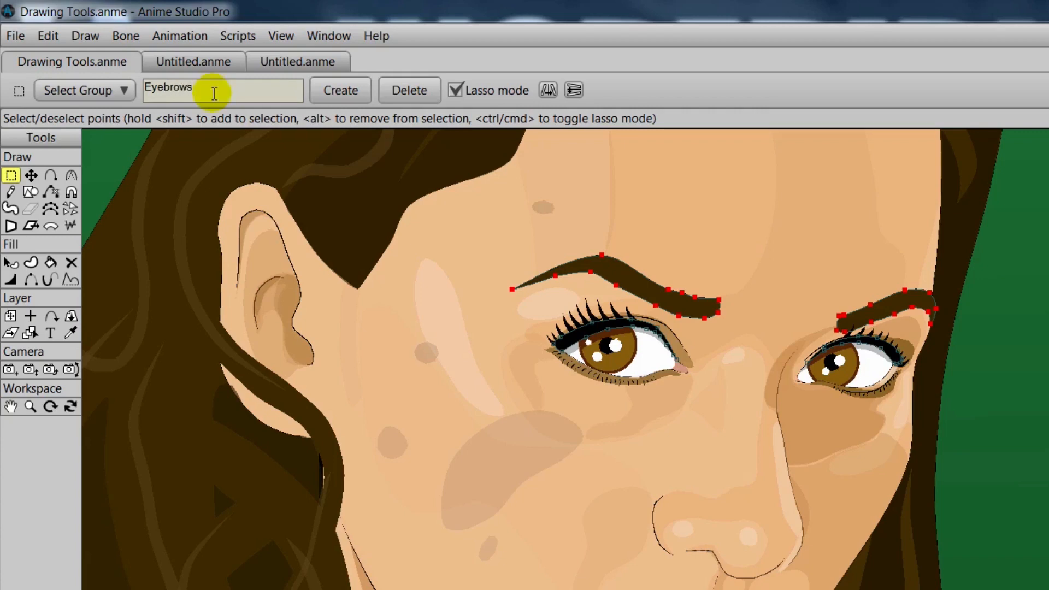
key("Return")
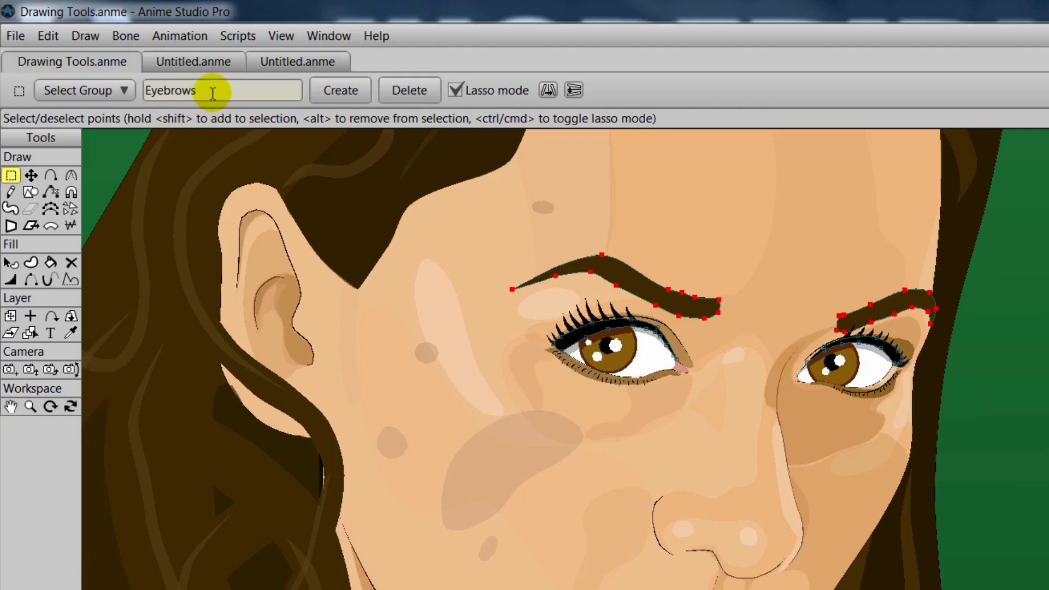
Clear the point selection and reselect both eyebrows through the saved Eyebrows group
left_click(491, 397)
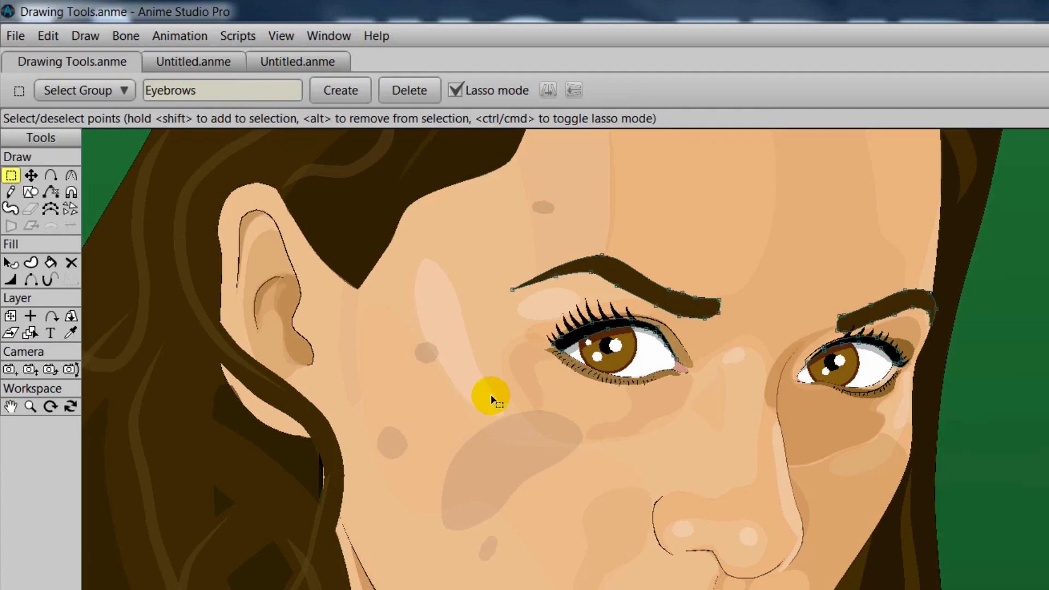
left_click(124, 91)
left_click(146, 115)
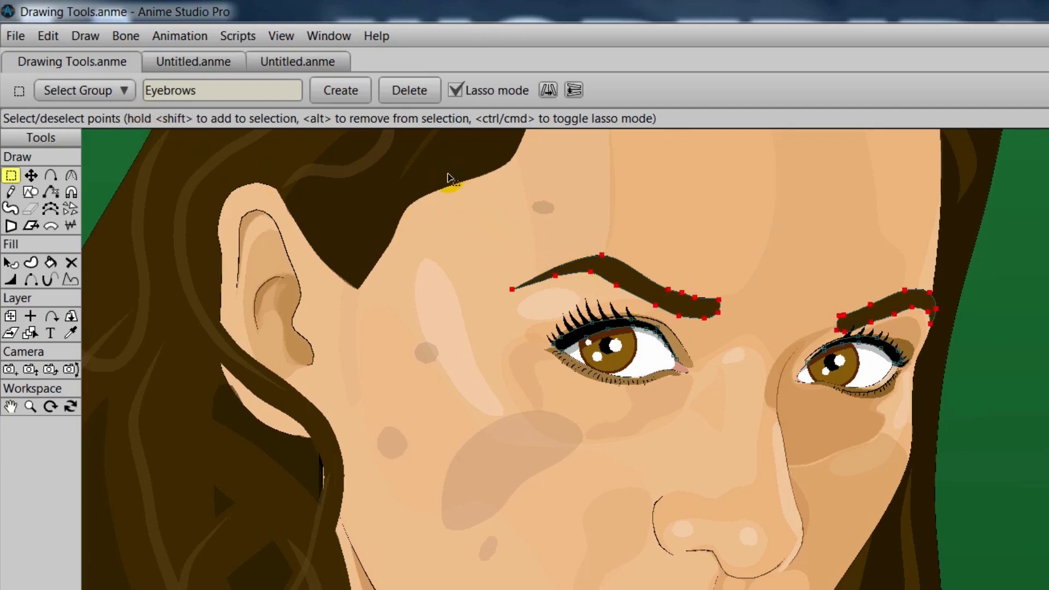
Delete the Eyebrows group and check the list of saved groups
left_click(411, 94)
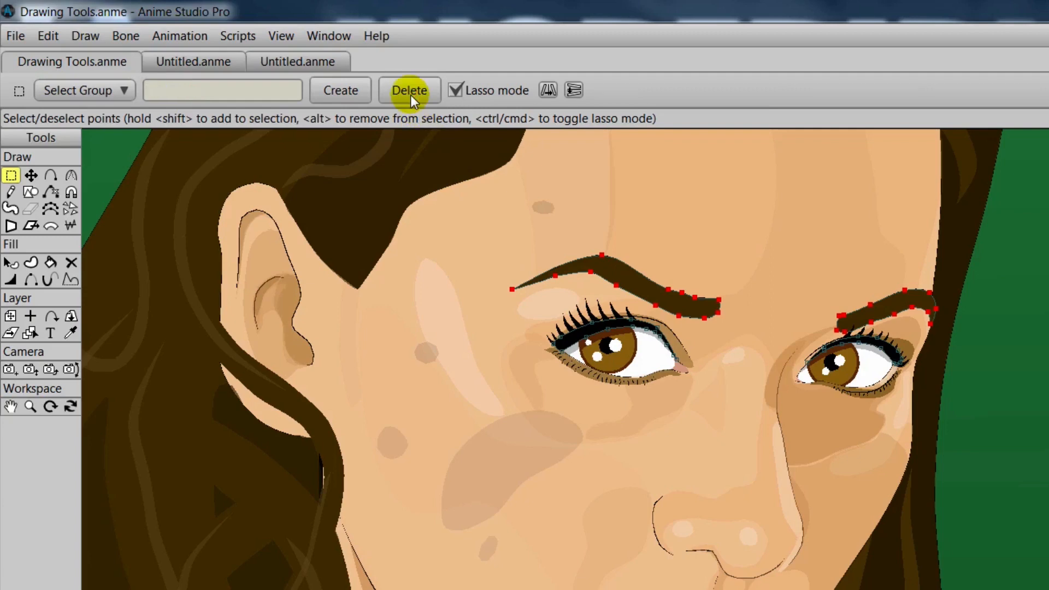
left_click(126, 93)
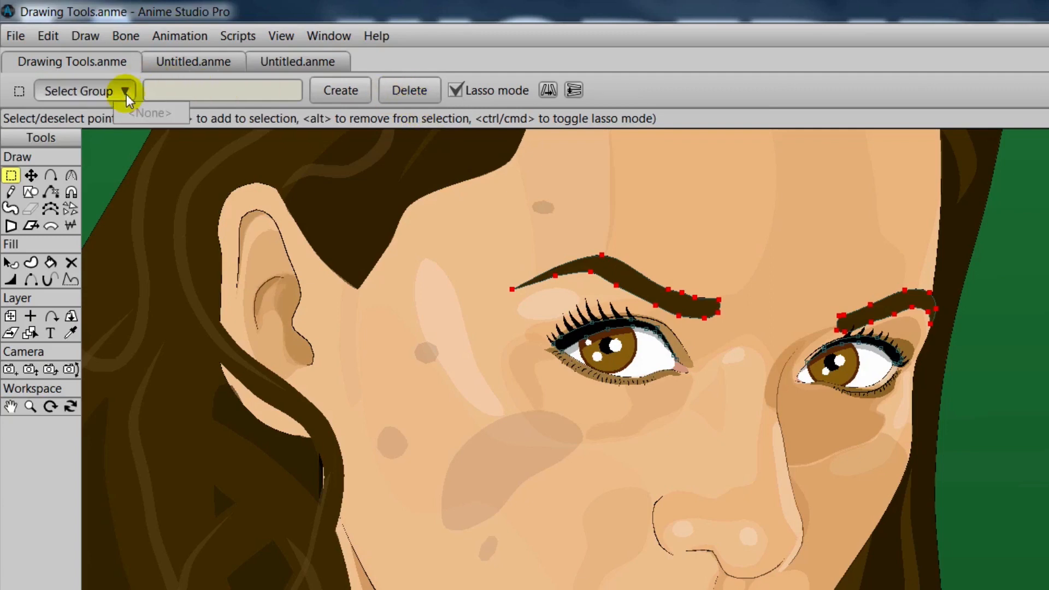
left_click(447, 189)
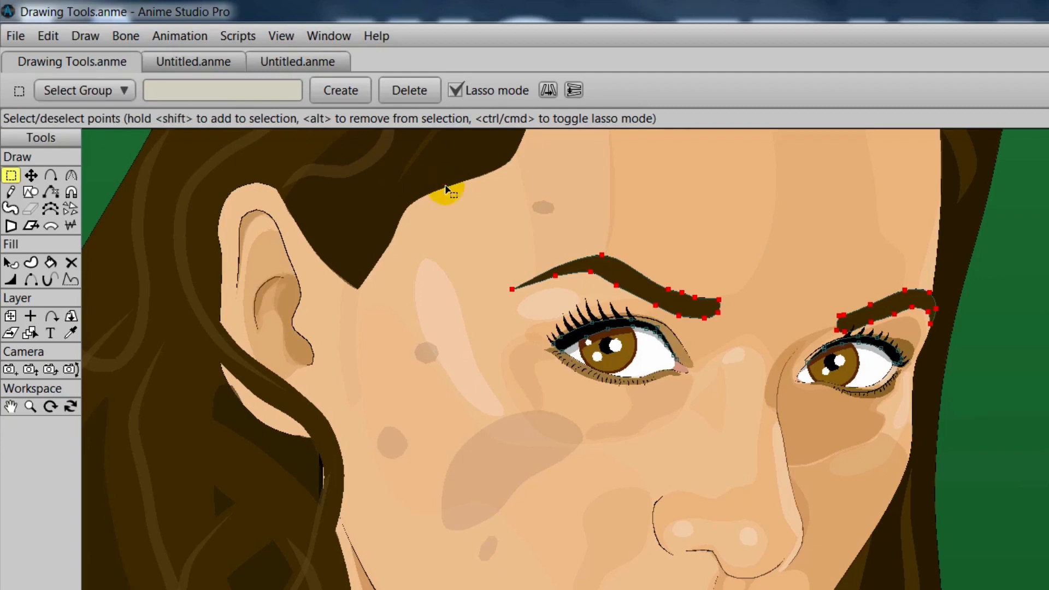
Flip the selected eyebrows horizontally and back, and flip them vertically and back
left_click(547, 90)
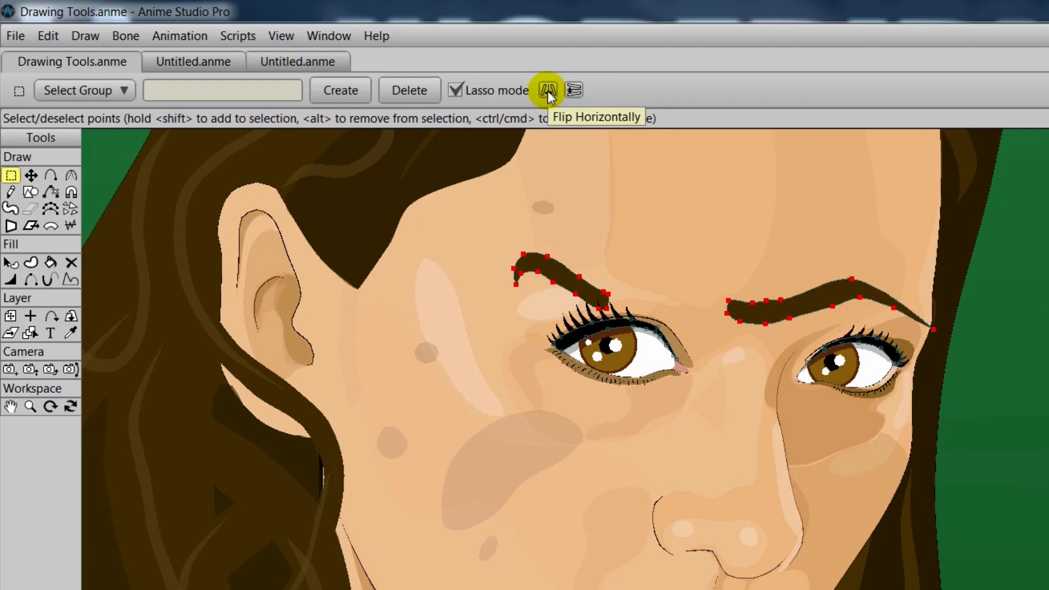
left_click(547, 90)
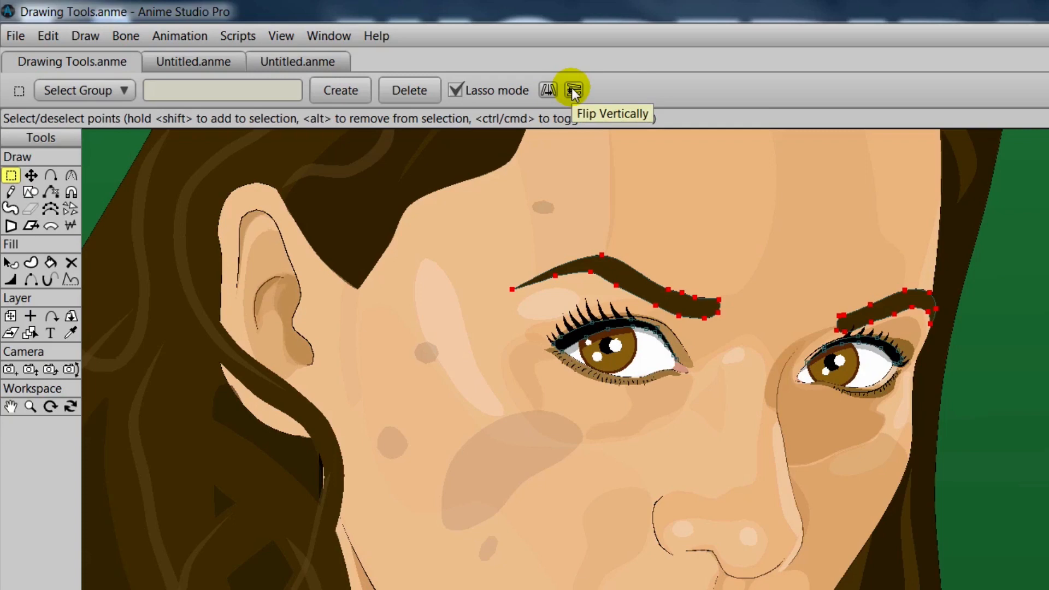
left_click(573, 90)
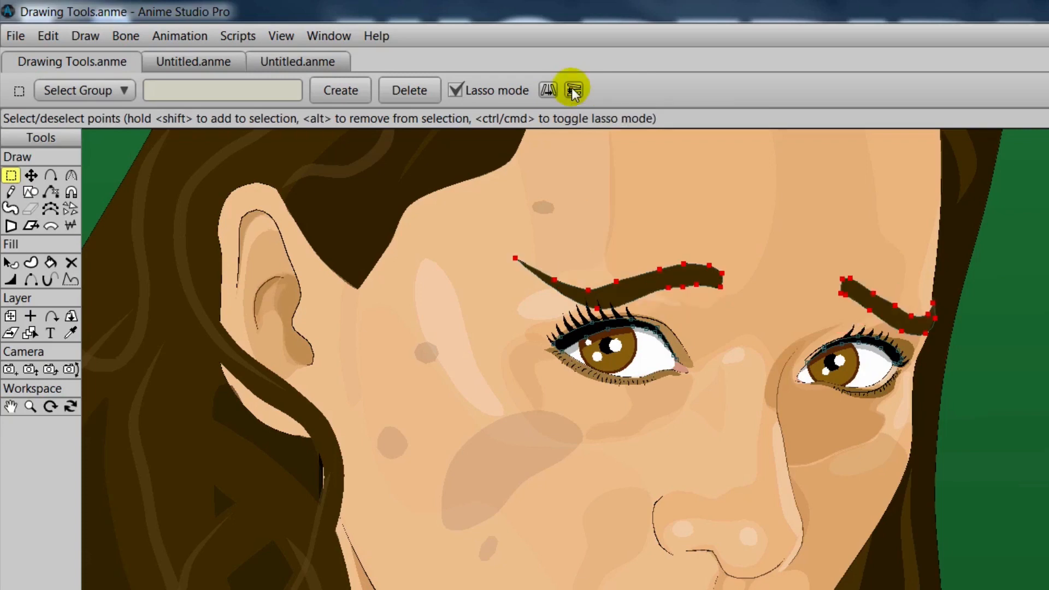
left_click(574, 90)
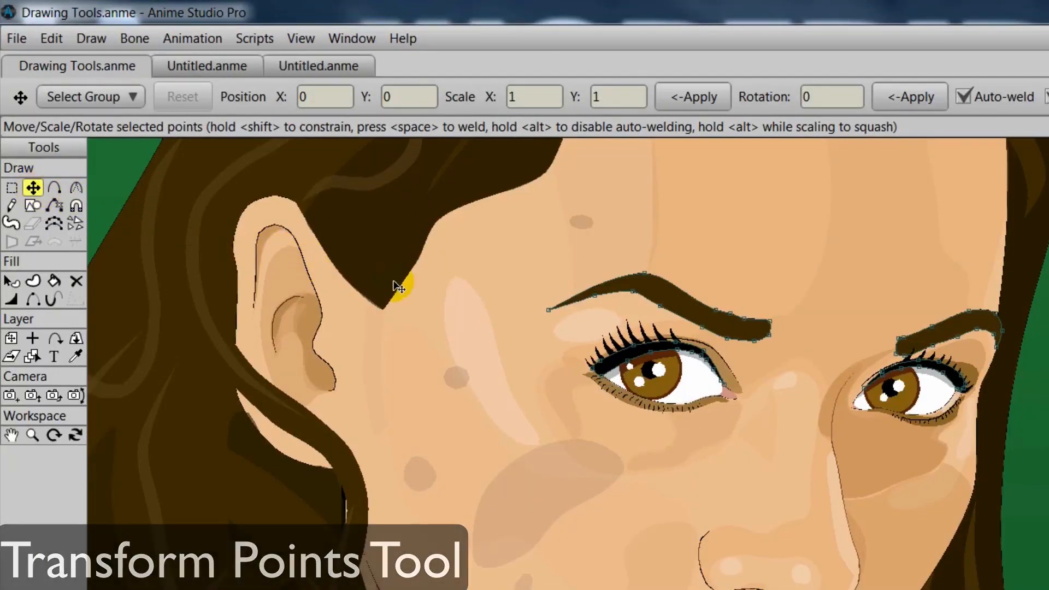
Select the eyebrow nearer the ear with Transform Points, shift it slightly up toward the nose and rotate it slightly clockwise
double_click(681, 309)
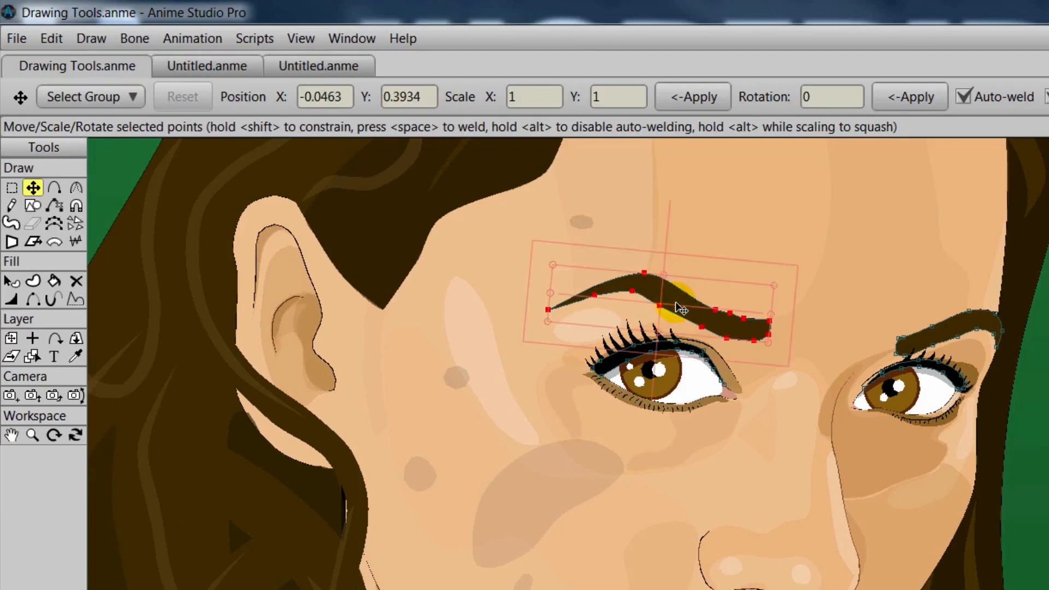
mouse_move(679, 304)
left_mouse_down()
mouse_move(737, 246)
mouse_move(673, 233)
mouse_move(609, 288)
mouse_move(693, 304)
mouse_move(684, 297)
left_mouse_up()
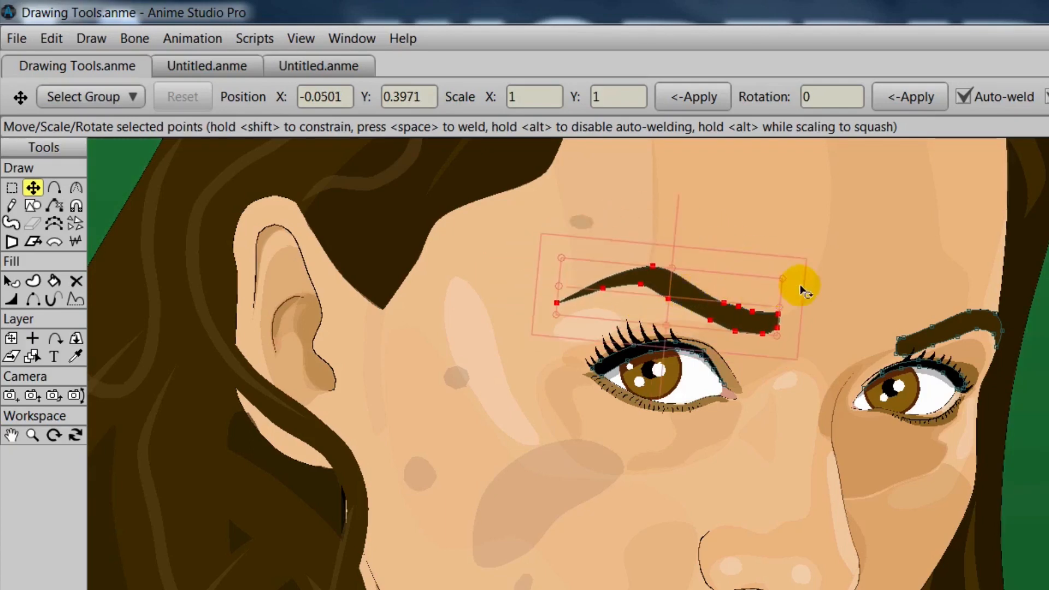
left_click(879, 283)
mouse_move(880, 283)
left_mouse_down()
mouse_move(913, 241)
mouse_move(831, 230)
mouse_move(838, 281)
mouse_move(871, 283)
left_mouse_up()
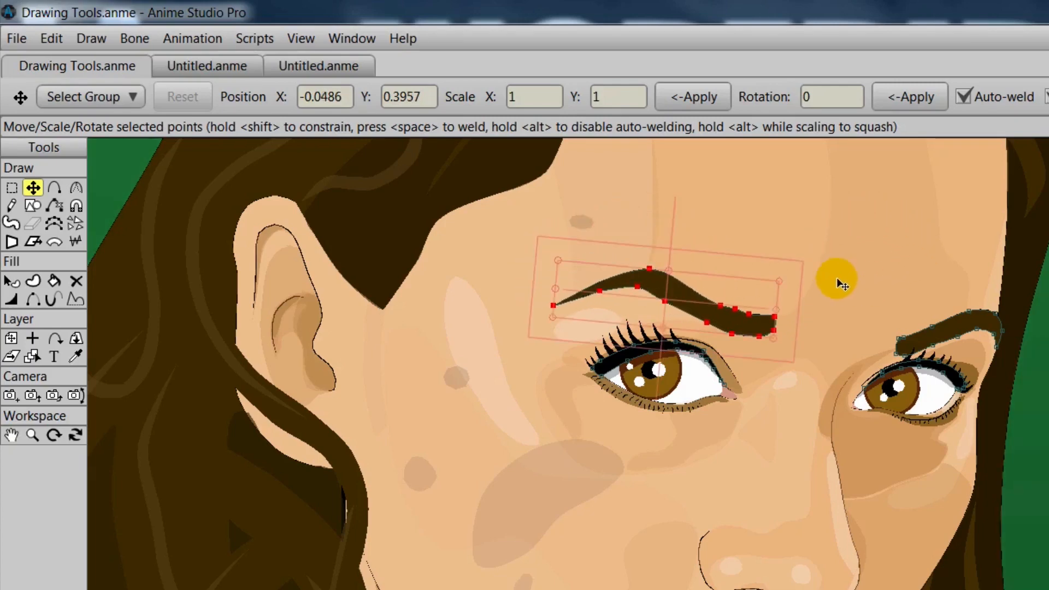
mouse_move(790, 284)
left_mouse_down()
mouse_move(779, 311)
mouse_move(783, 268)
mouse_move(745, 201)
mouse_move(774, 292)
left_mouse_up()
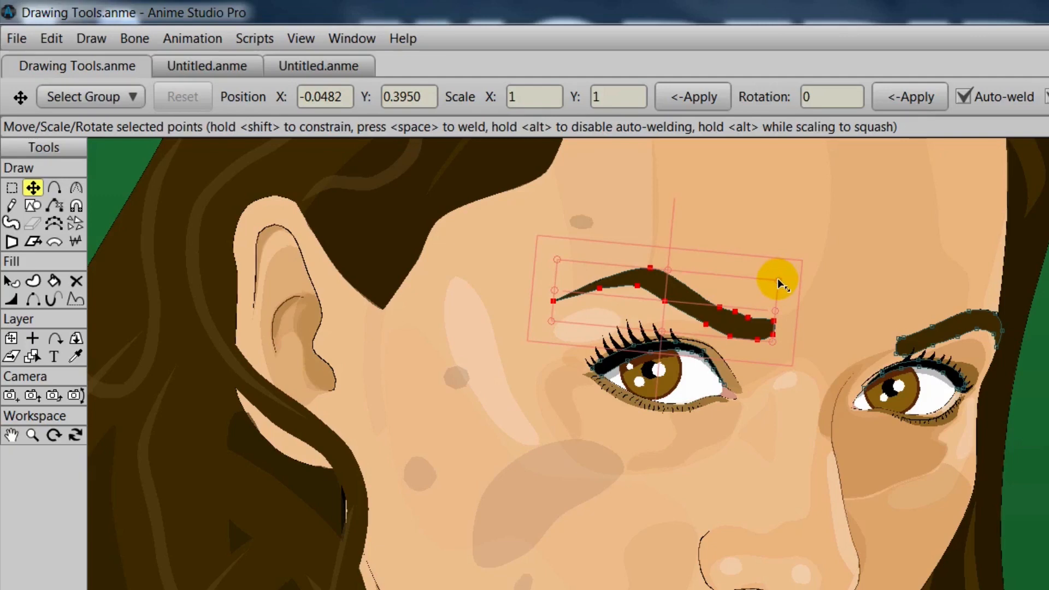
Scale the selected eyebrow up proportionally, and reduce its width and height separately
mouse_move(778, 277)
left_mouse_down()
mouse_move(874, 268)
mouse_move(627, 244)
mouse_move(668, 264)
mouse_move(771, 269)
left_mouse_up()
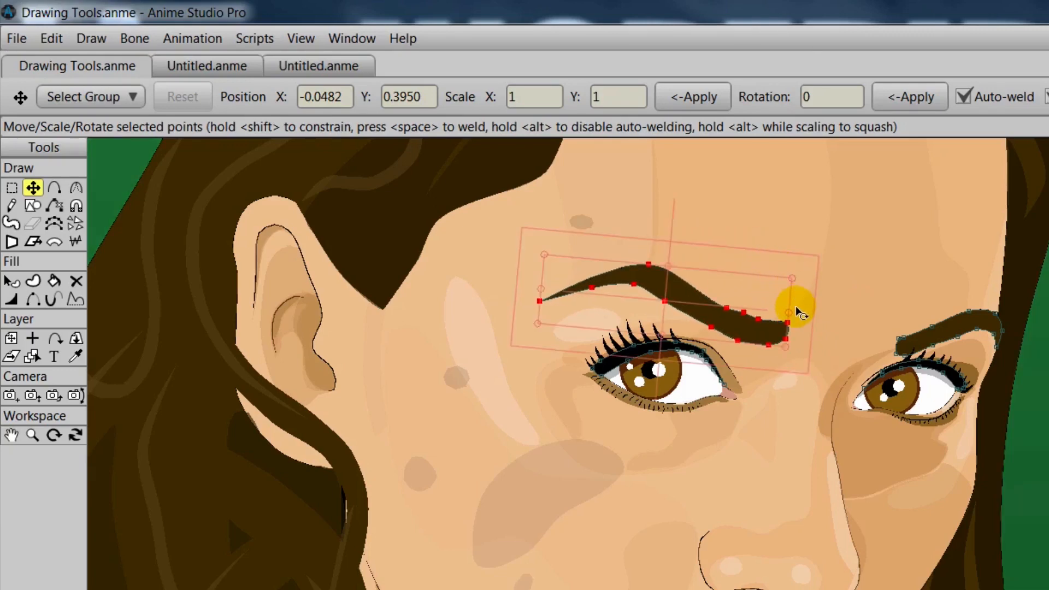
left_click_drag(789, 310, 767, 298)
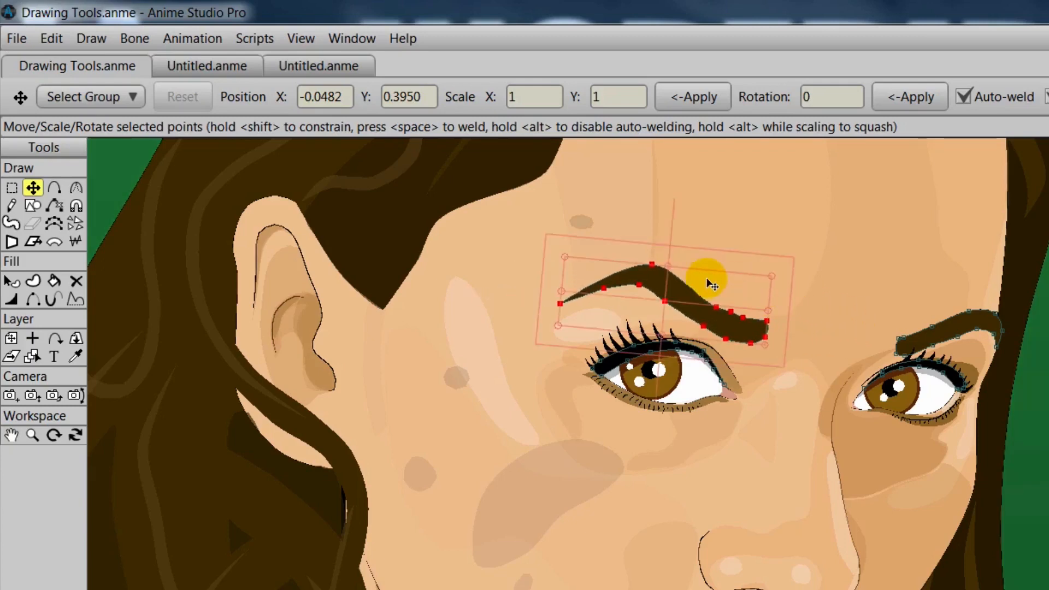
mouse_move(668, 266)
left_mouse_down()
mouse_move(672, 236)
mouse_move(667, 276)
left_mouse_up()
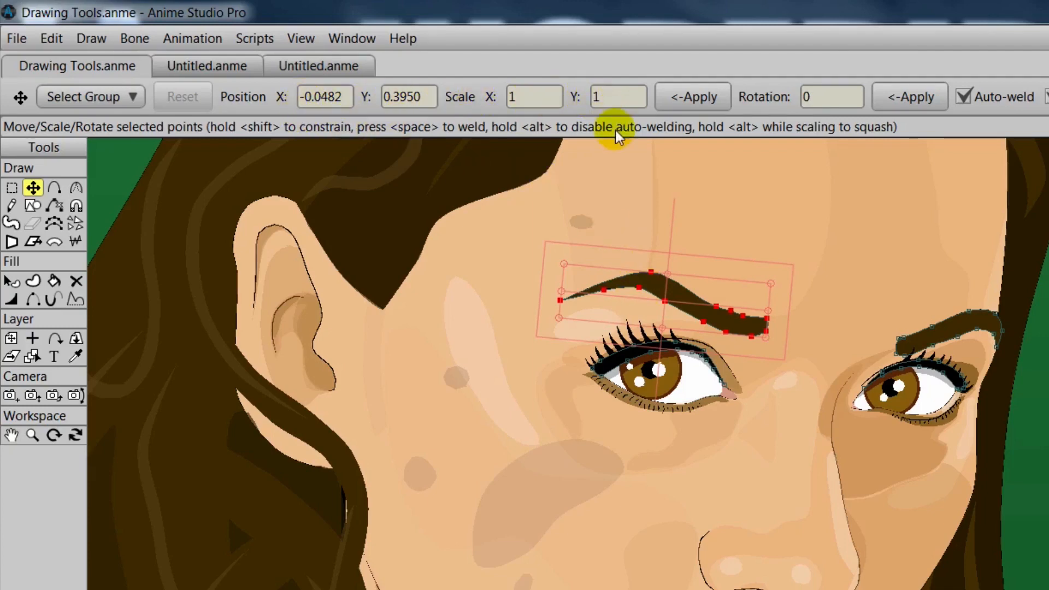
Deselect the eyebrow and move its individual points to reshape it into a much thicker brow
left_click(621, 195)
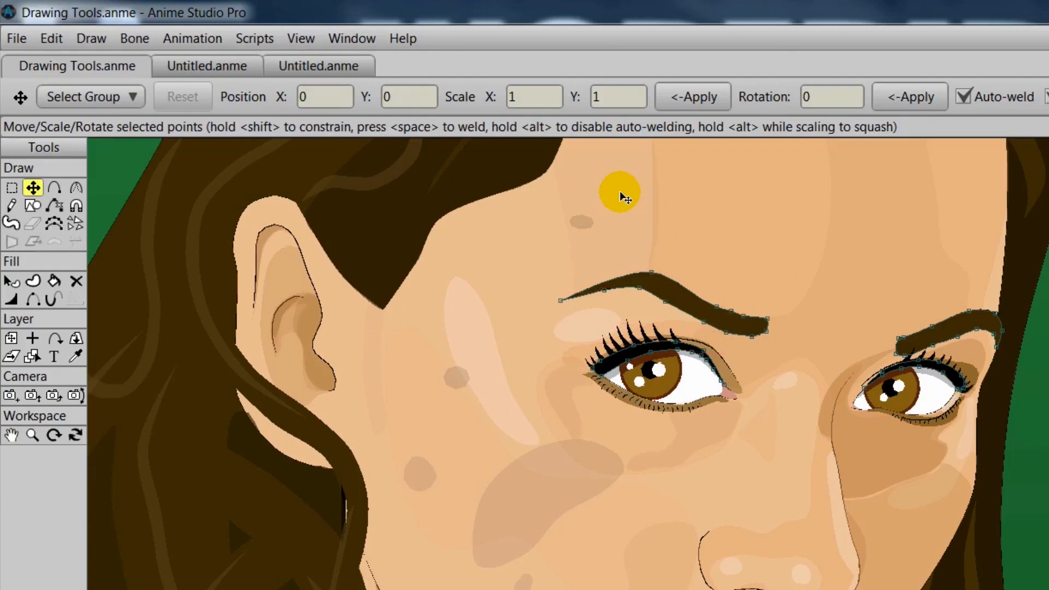
left_click(656, 277)
left_click_drag(656, 276, 745, 305)
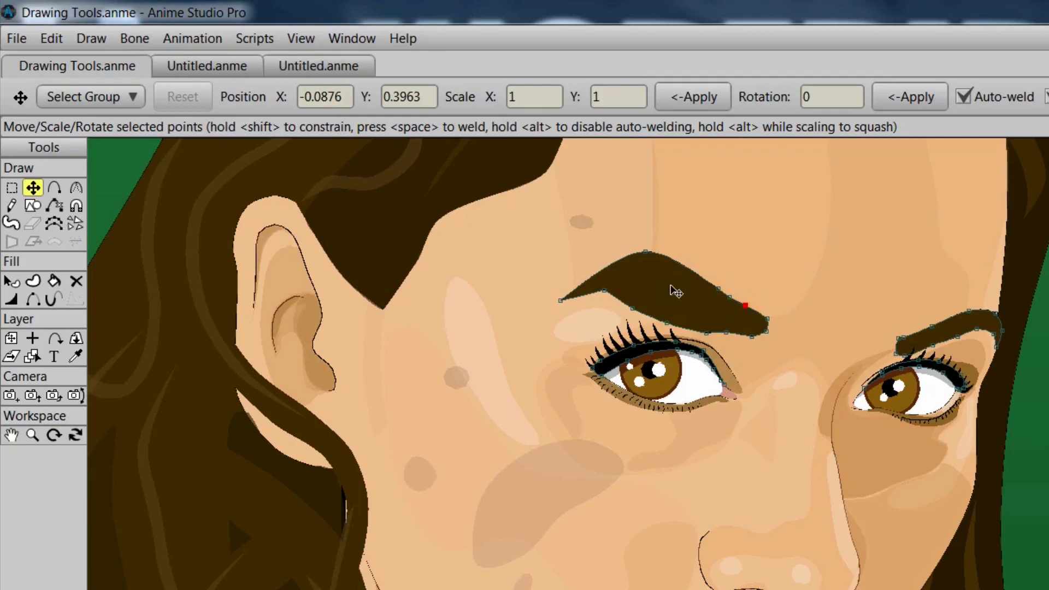
Select the five points along the thickened eyebrow's upper edge and move them slightly upward together
left_click(557, 266)
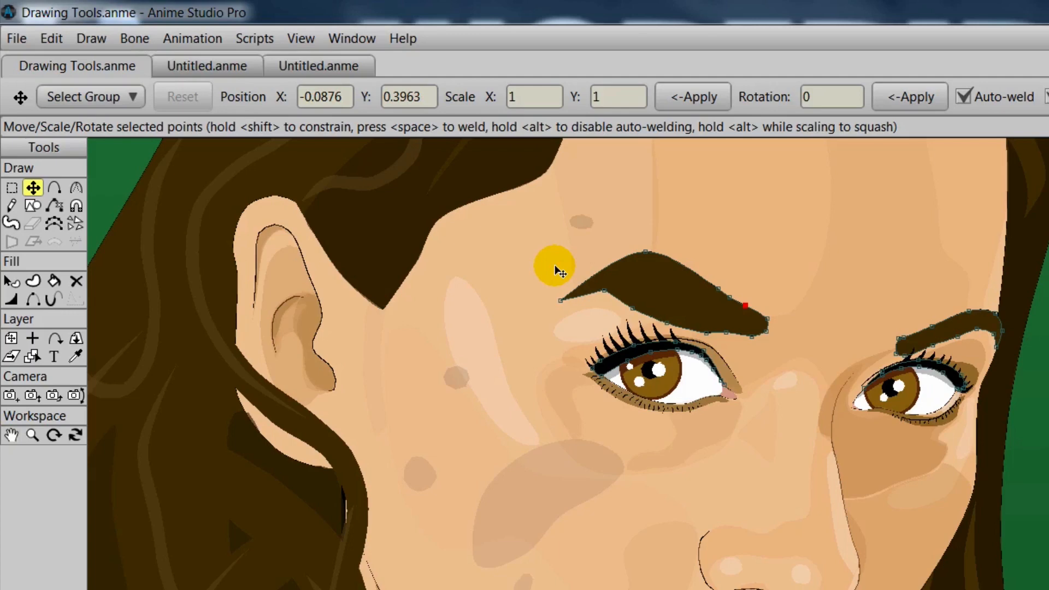
mouse_move(555, 270)
left_mouse_down()
mouse_move(550, 319)
mouse_move(611, 251)
mouse_move(710, 313)
mouse_move(744, 317)
mouse_move(758, 297)
mouse_move(741, 257)
mouse_move(673, 221)
mouse_move(612, 228)
mouse_move(544, 280)
left_mouse_up()
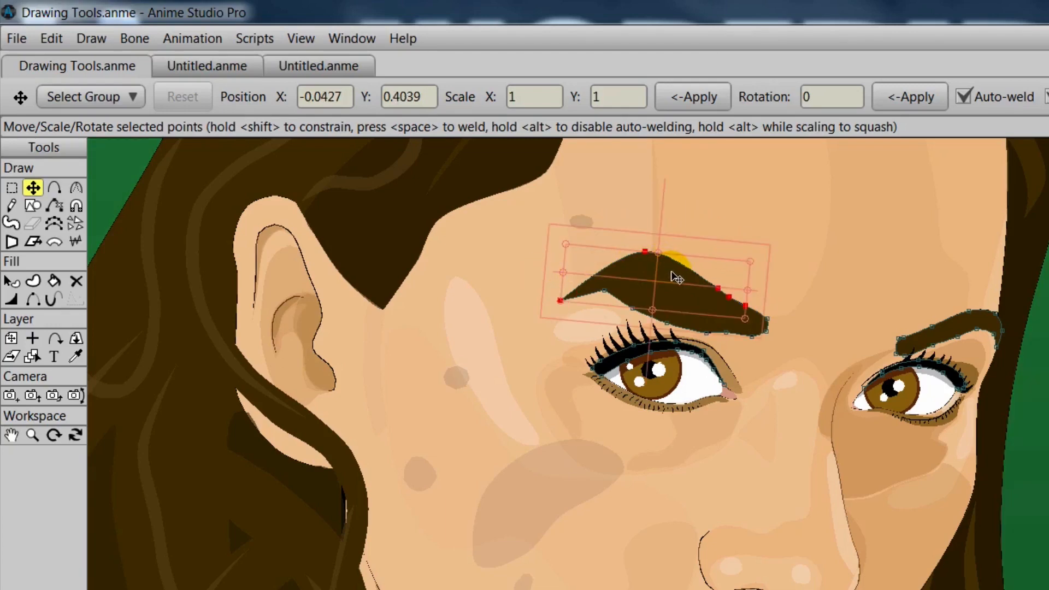
mouse_move(678, 278)
left_mouse_down()
mouse_move(677, 257)
mouse_move(677, 274)
left_mouse_up()
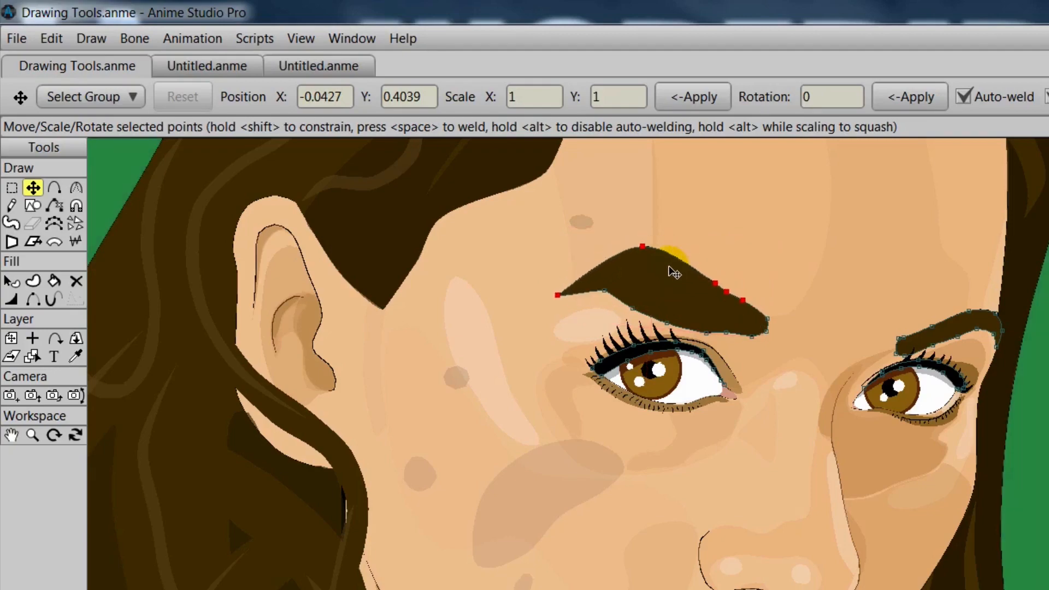
left_click_drag(752, 267, 749, 246)
Draw a closed eight-point curve across the forehead and hair with Add Point, welding its end to its start point
left_click(55, 188)
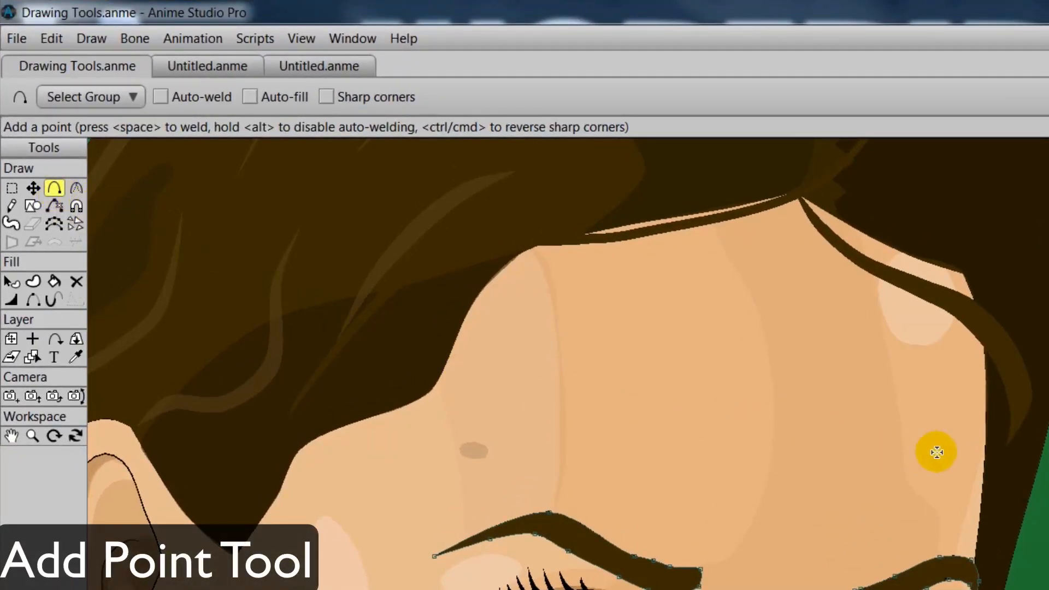
left_click_drag(997, 452, 830, 400)
left_click_drag(831, 400, 1011, 417)
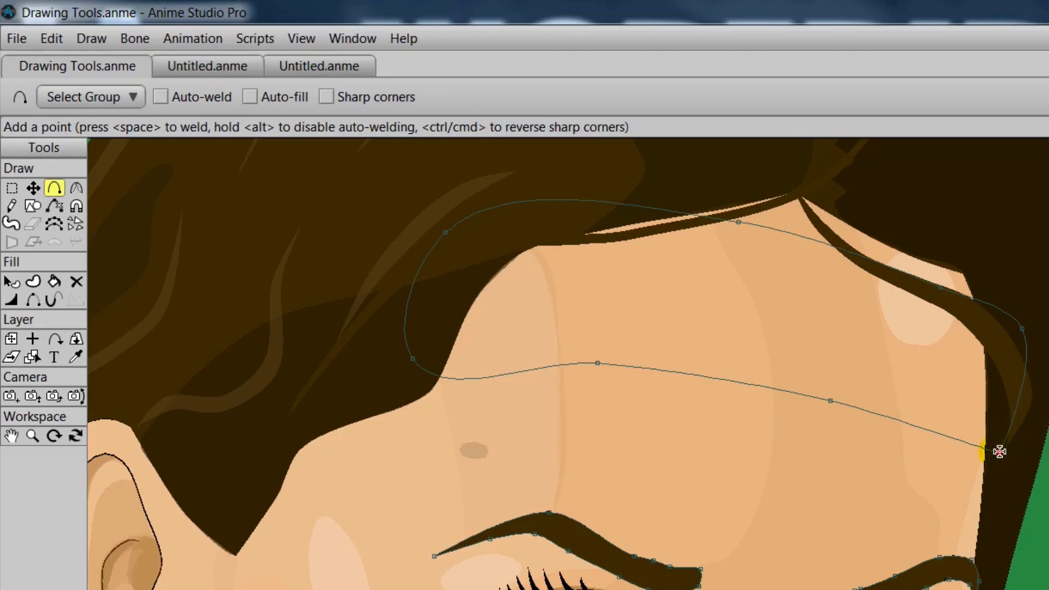
left_click_drag(999, 451, 998, 453)
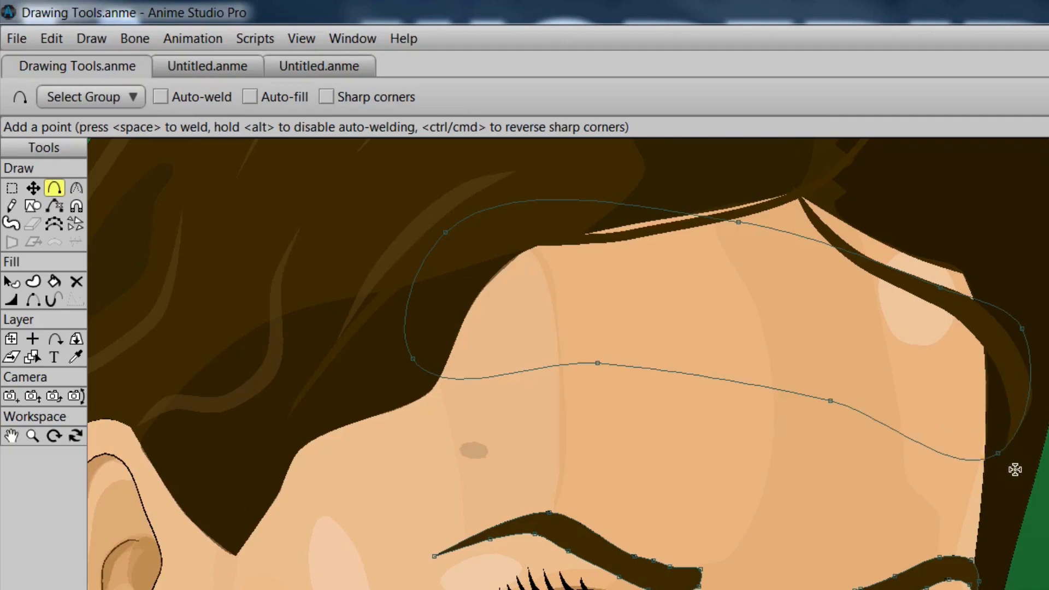
key("space")
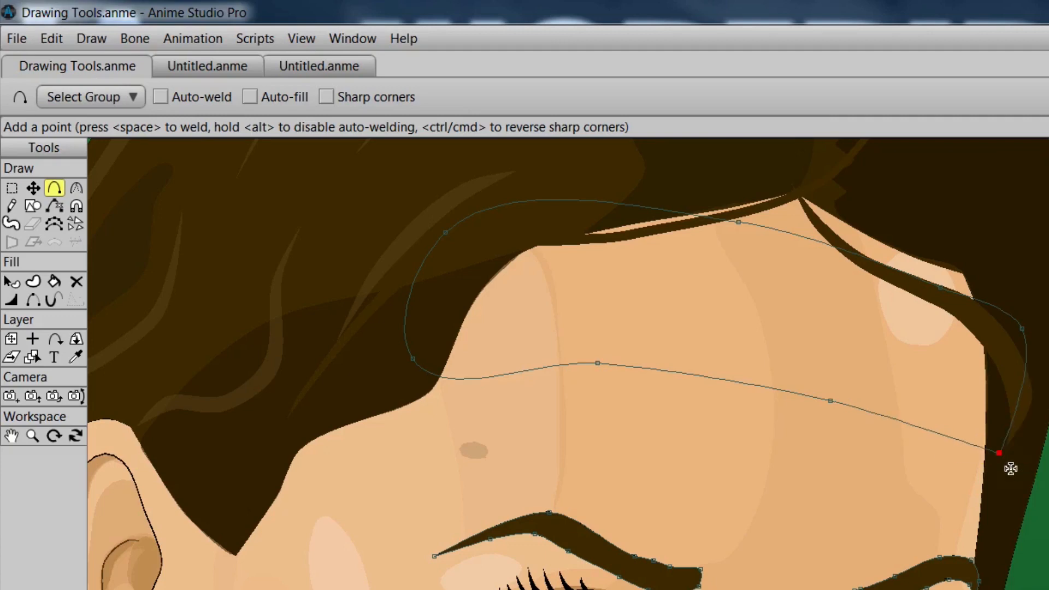
Undo the manually welded closing segment and close the curve at its start point with Auto-weld turned on
key("ctrl+z")
left_click(162, 99)
left_click_drag(1020, 328, 998, 453)
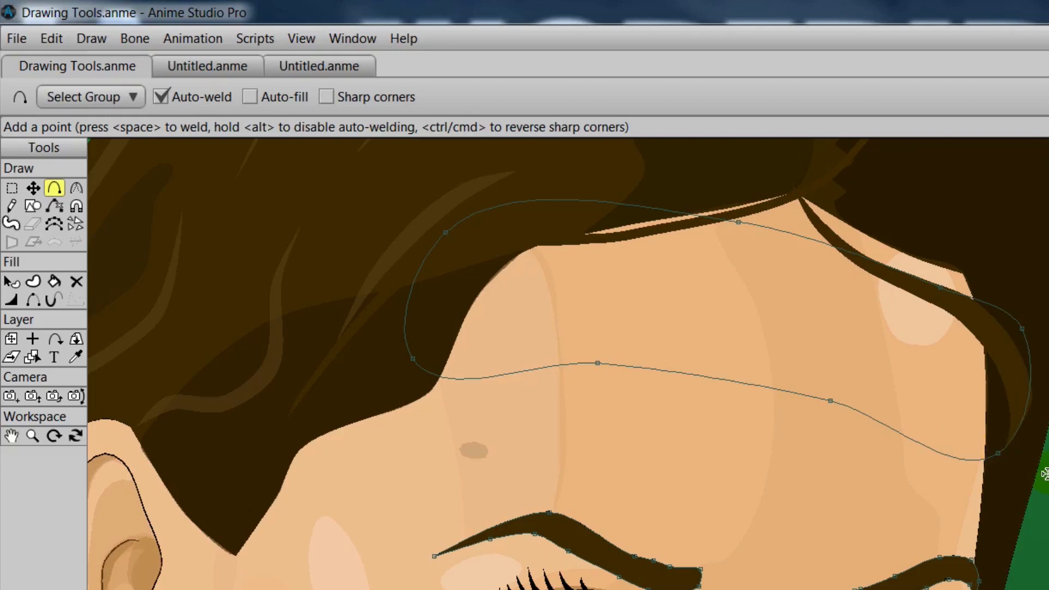
Undo the closing segment of the forehead curve, turn on Auto-fill, and close the curve at its start point again
key("ctrl+z")
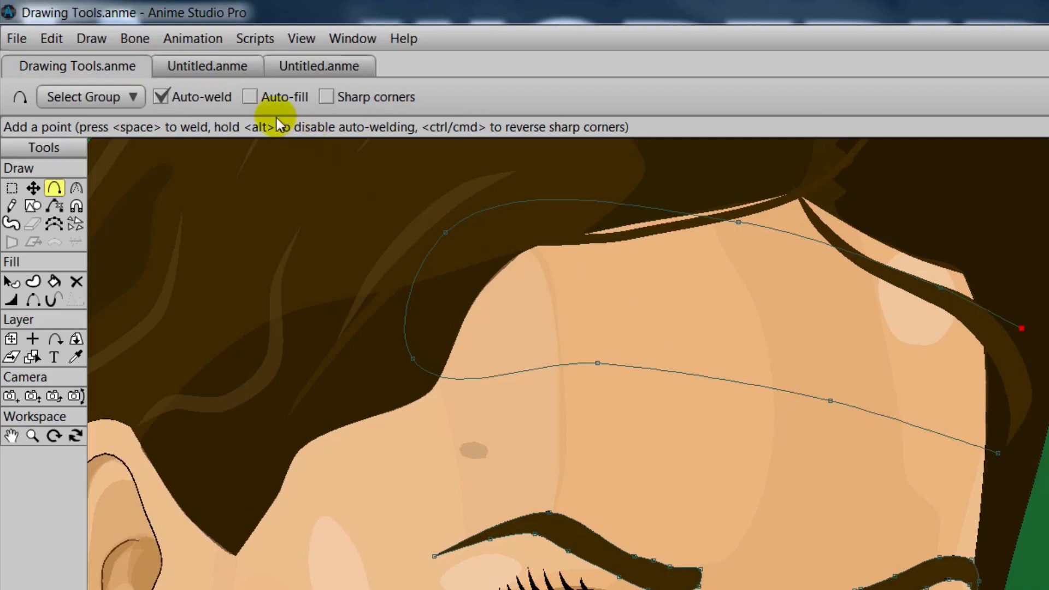
left_click(251, 98)
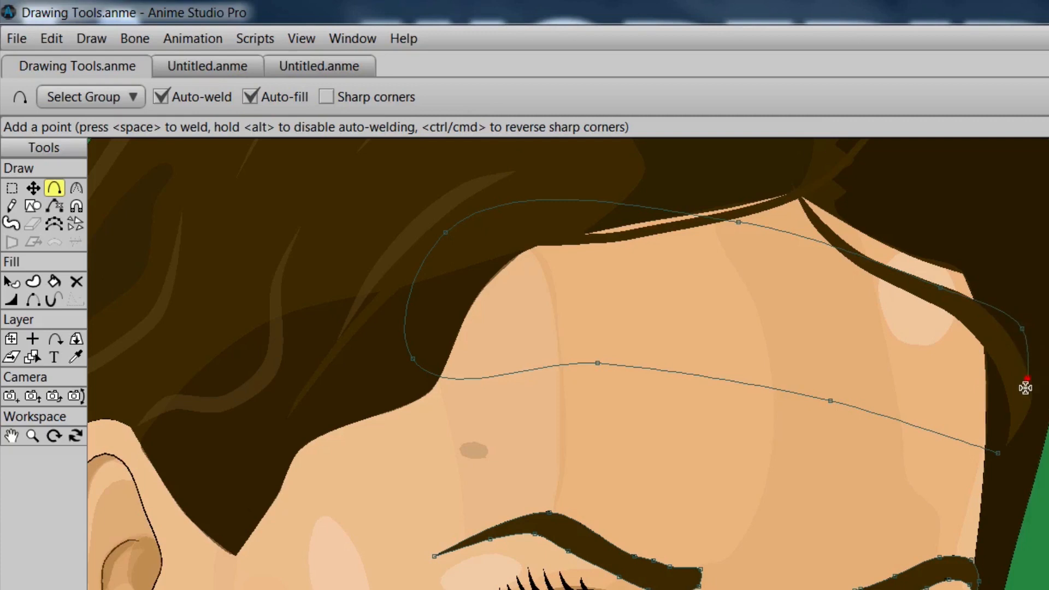
left_click(1002, 453)
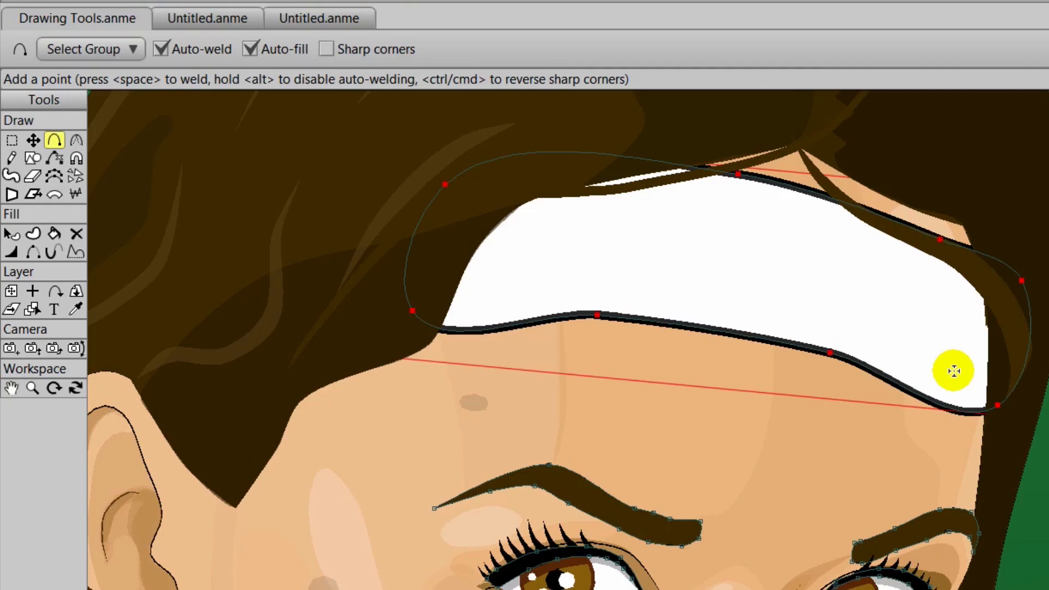
With Sharp corners turned on, draw a closed filled rectangle beside the hair and a filled triangle below it
left_click(326, 48)
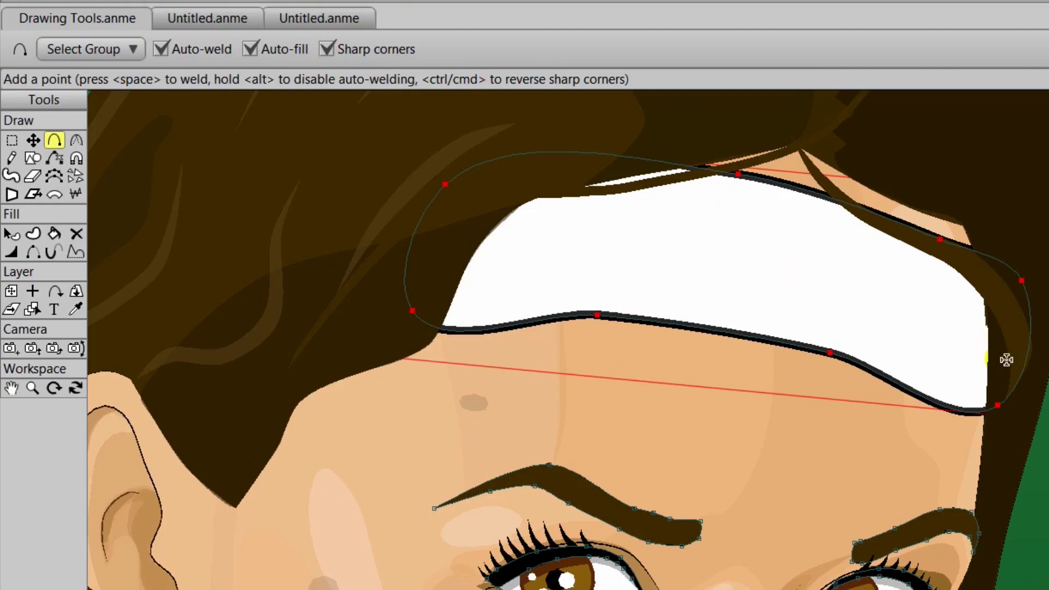
mouse_move(1045, 377)
left_mouse_down()
mouse_move(981, 370)
mouse_move(692, 400)
left_mouse_up()
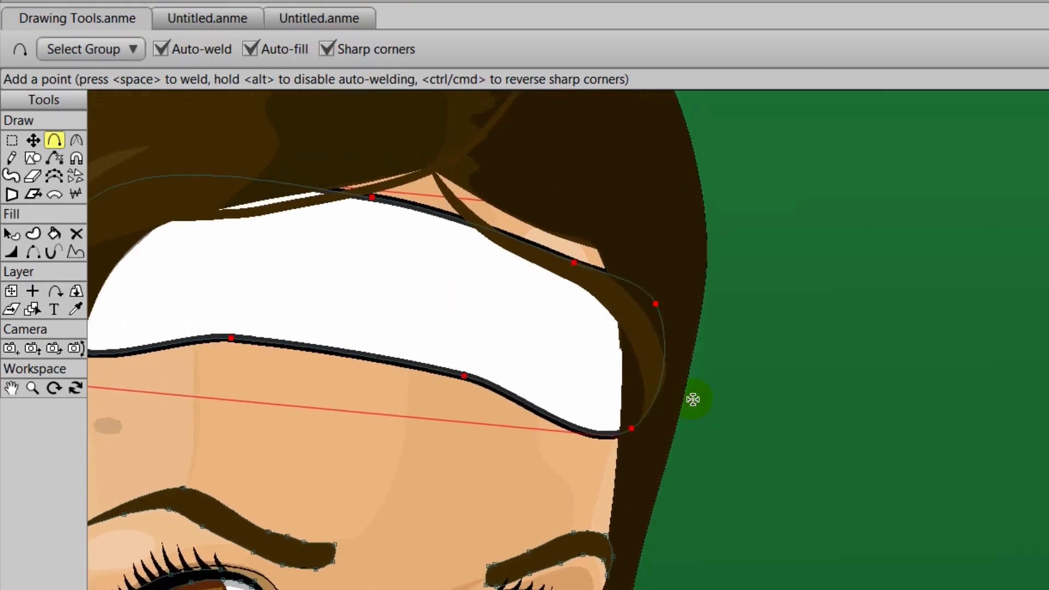
left_click_drag(855, 266, 855, 313)
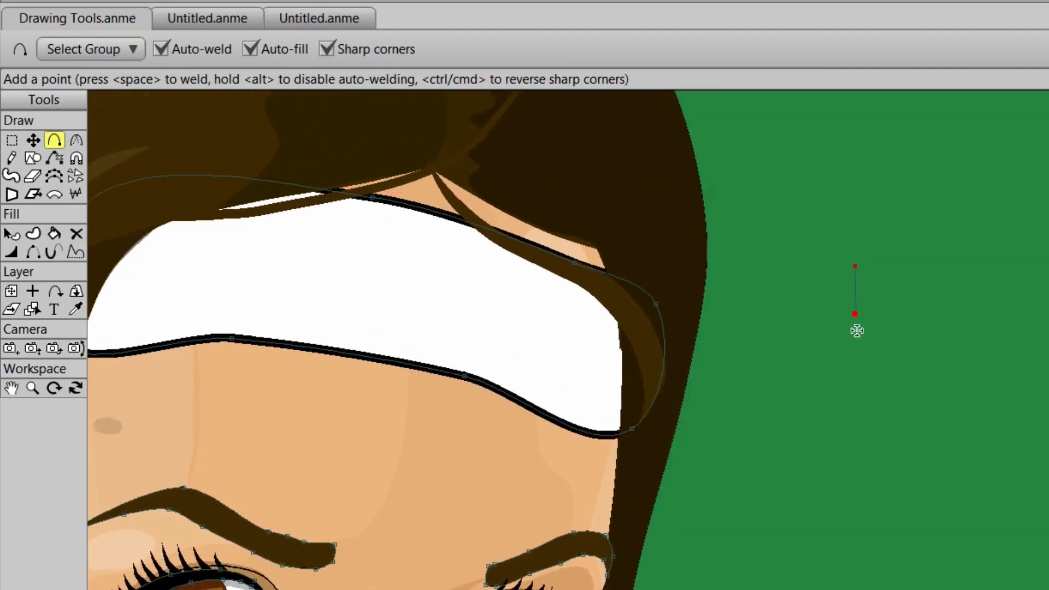
left_click_drag(865, 407, 960, 427)
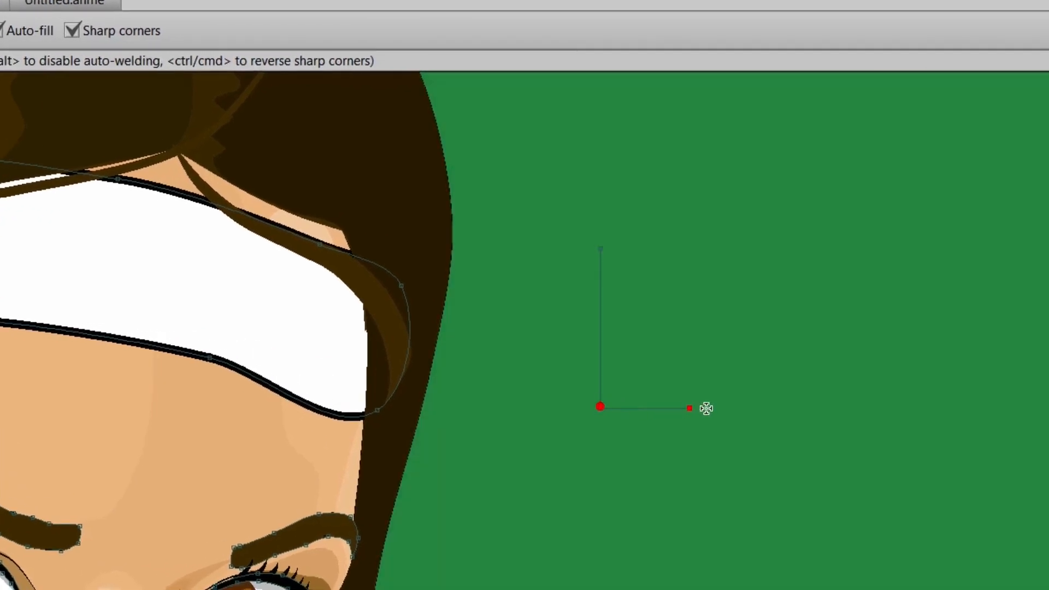
mouse_move(706, 408)
left_mouse_down()
mouse_move(792, 411)
mouse_move(812, 232)
mouse_move(601, 248)
left_mouse_up()
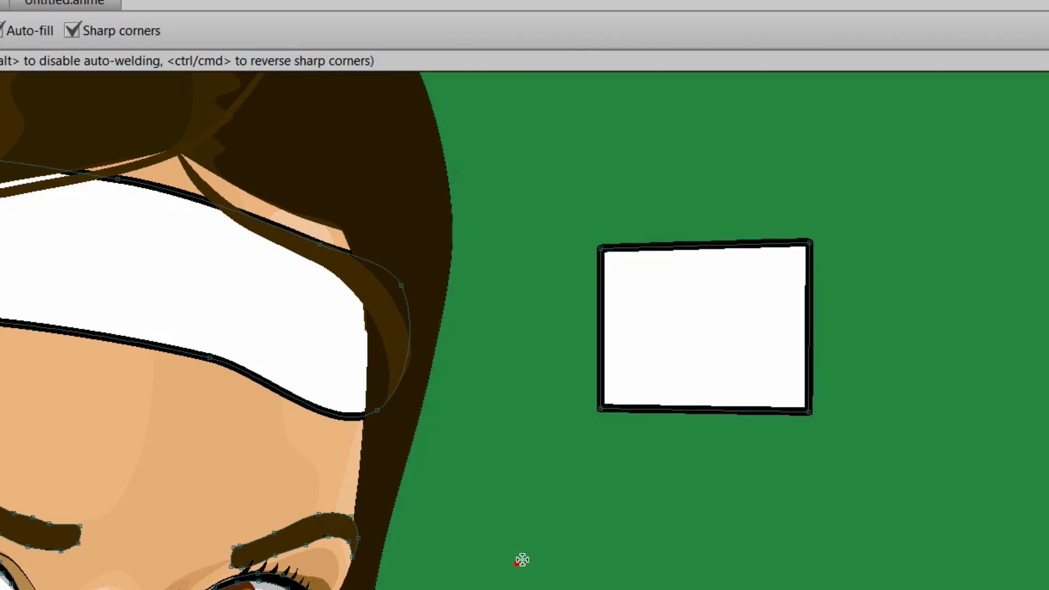
mouse_move(520, 558)
left_mouse_down()
mouse_move(620, 460)
mouse_move(694, 537)
left_mouse_up()
left_click_drag(734, 573, 522, 569)
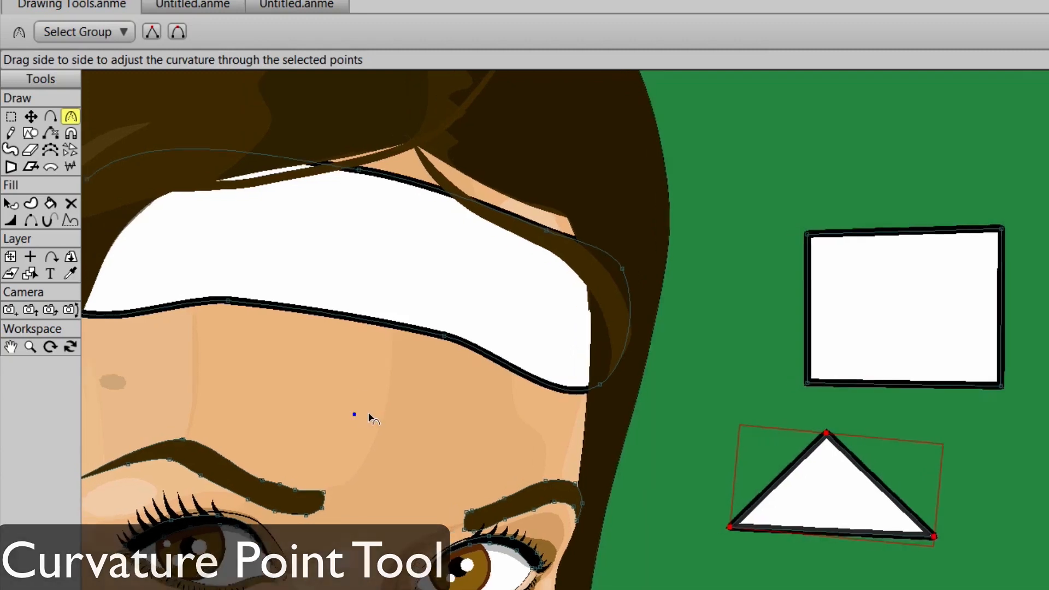
Use the Curvature tool to sharpen the headband's four outer corner points into peaks
left_click_drag(356, 415, 545, 432)
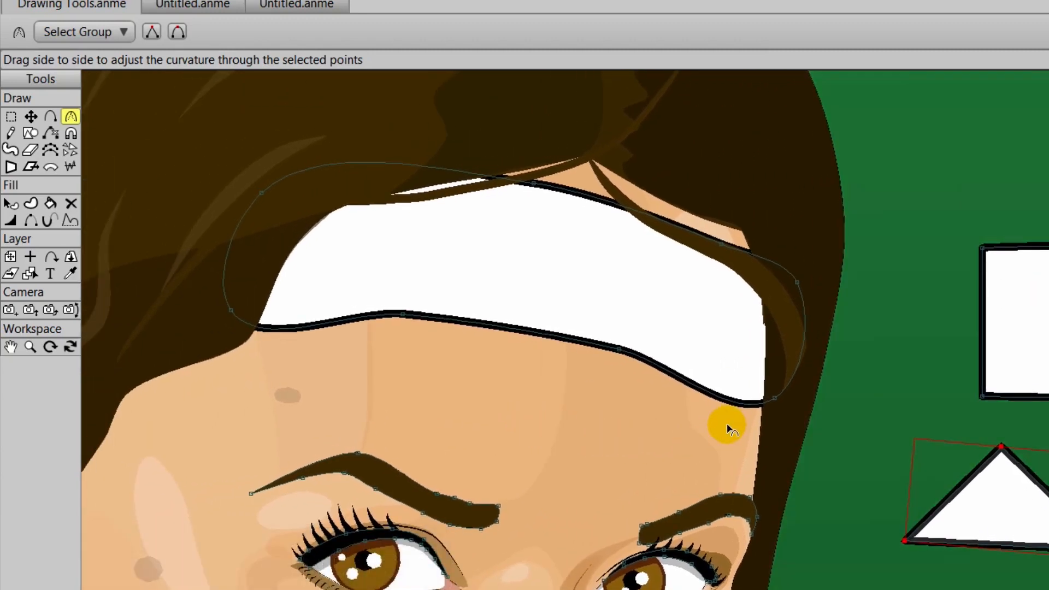
left_click(763, 420)
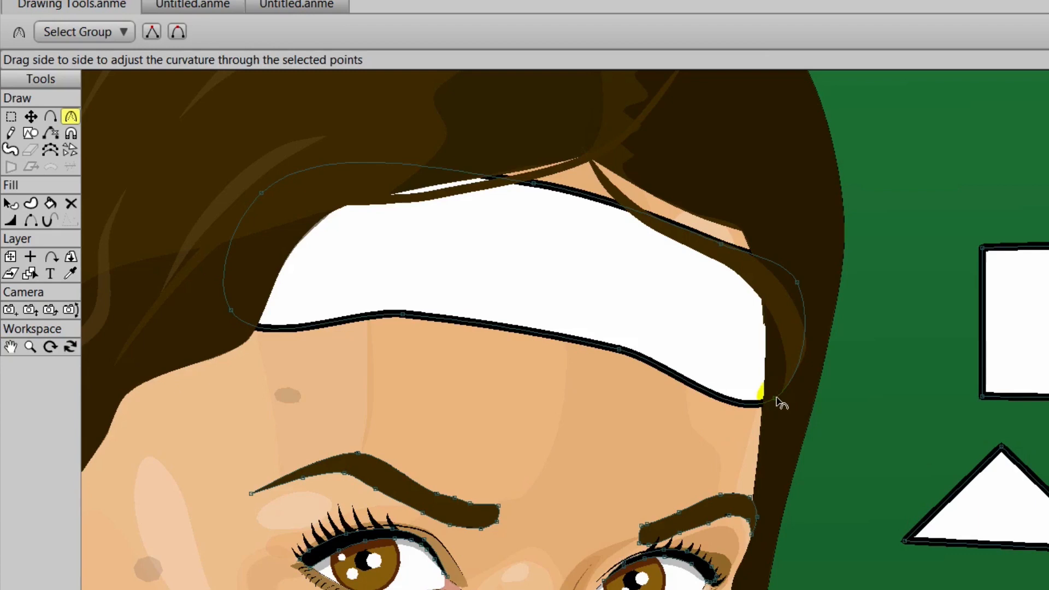
left_click_drag(776, 397, 333, 283)
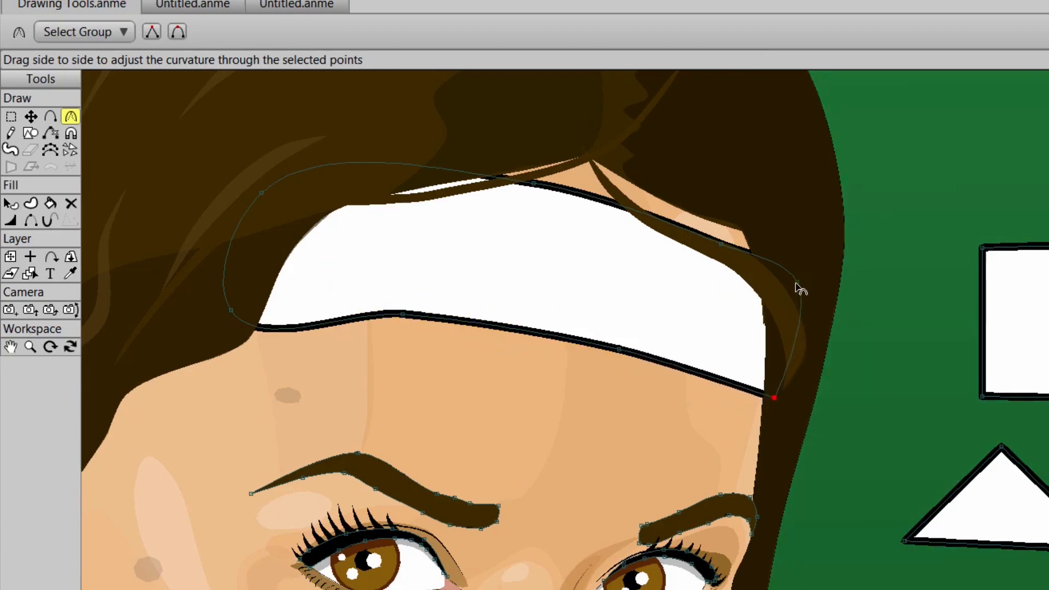
left_click_drag(796, 284, 159, 171)
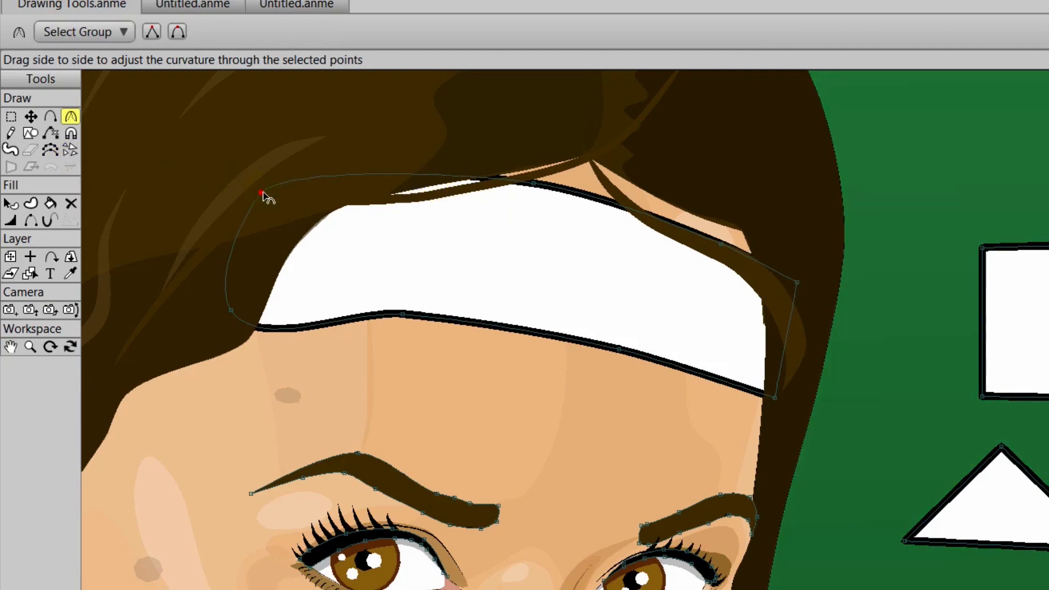
left_click_drag(266, 197, 99, 168)
left_click_drag(249, 311, 55, 300)
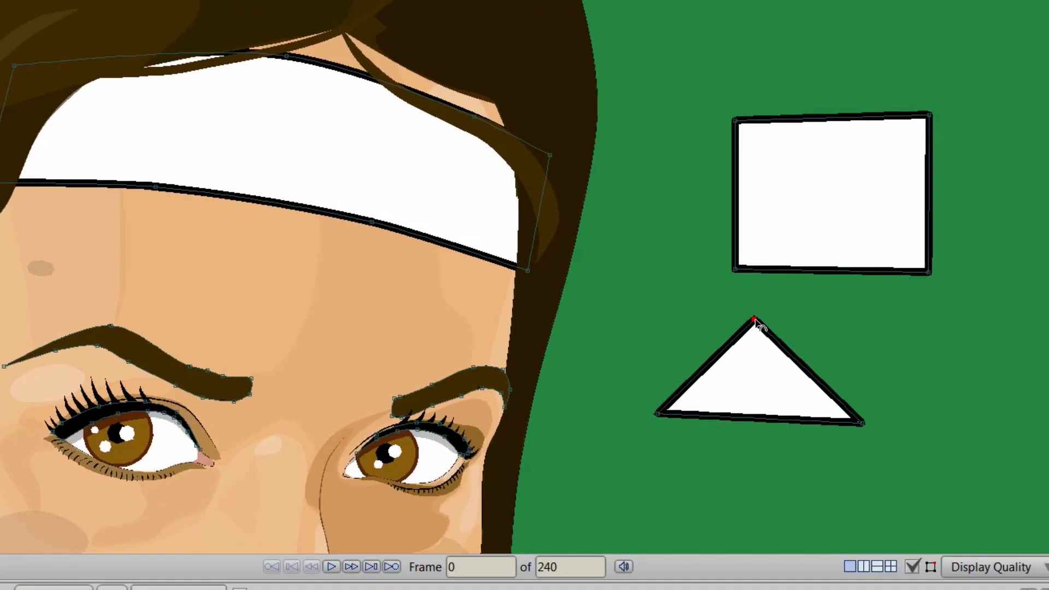
Round the triangle's top point with the Curvature tool and return it to a sharp peak
left_click_drag(1002, 447, 1048, 466)
left_click_drag(918, 328, 1048, 328)
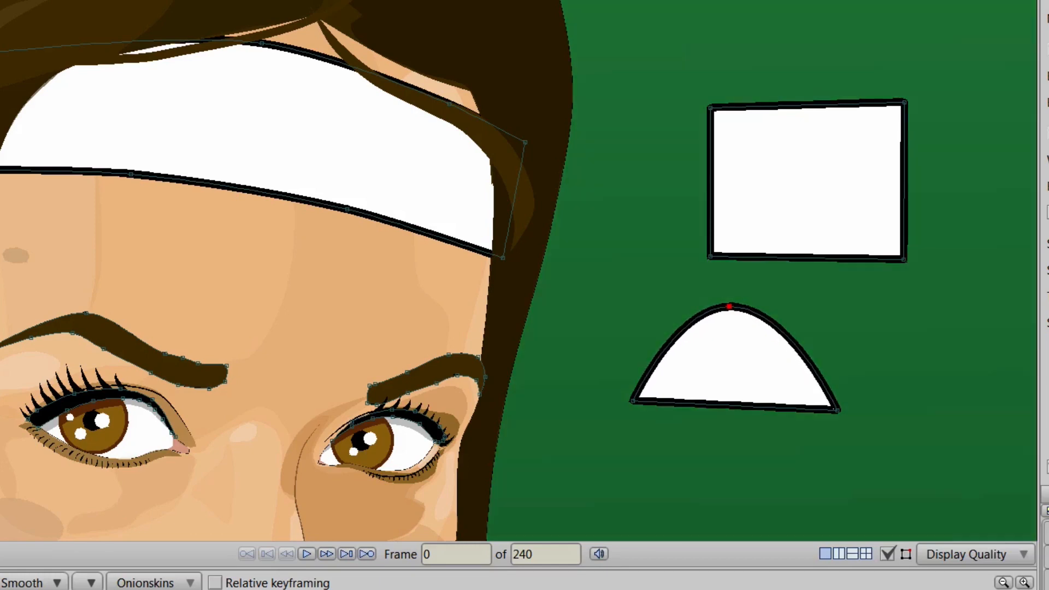
left_click_drag(731, 308, 202, 266)
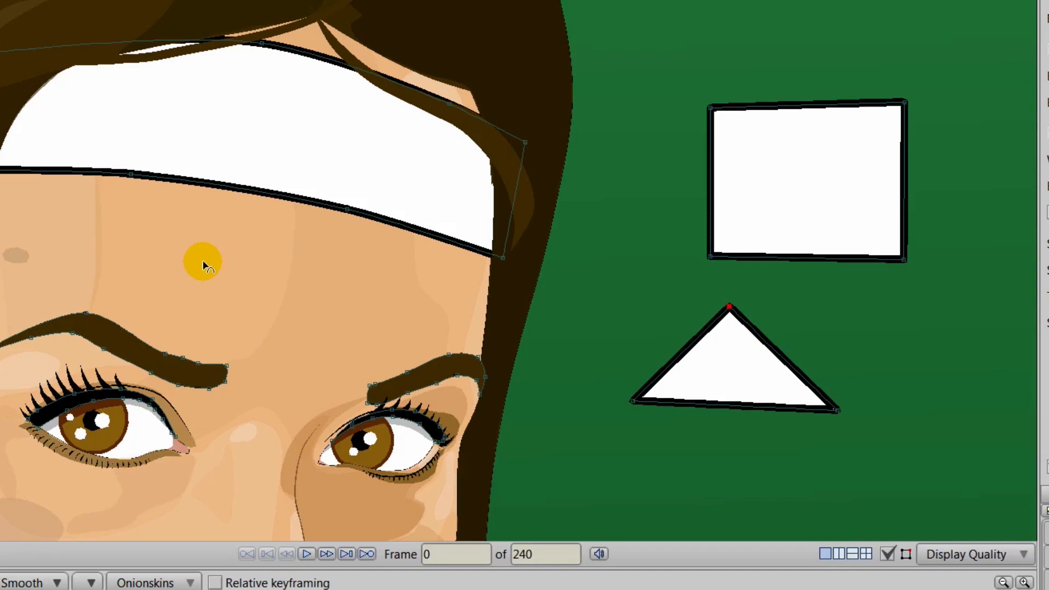
left_click_drag(201, 262, 0, 169)
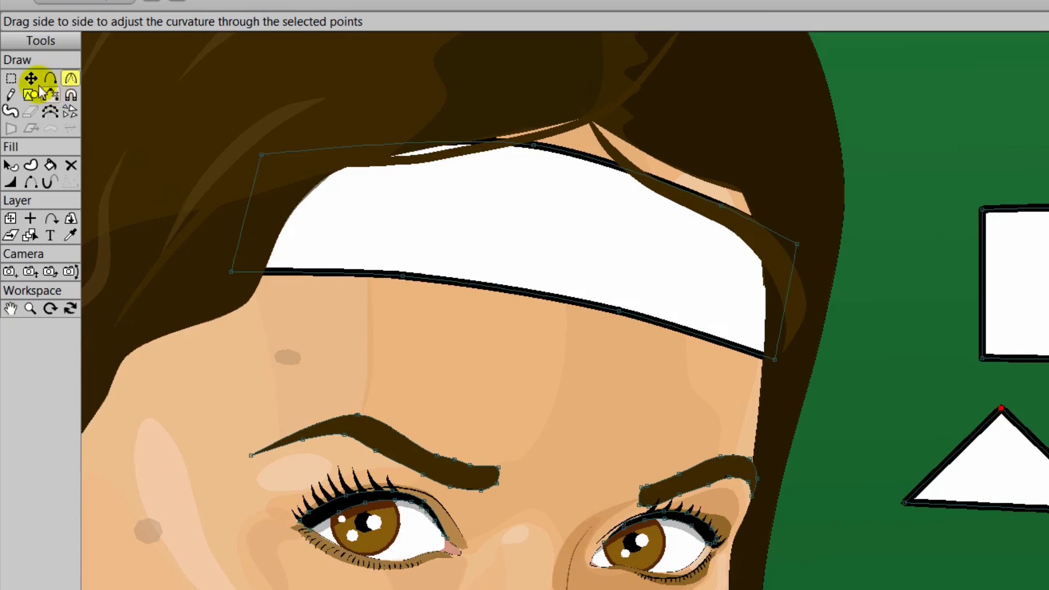
Select all four rectangle points, adjust their curvature together, make them smooth, and turn them back into peaks
left_click(11, 79)
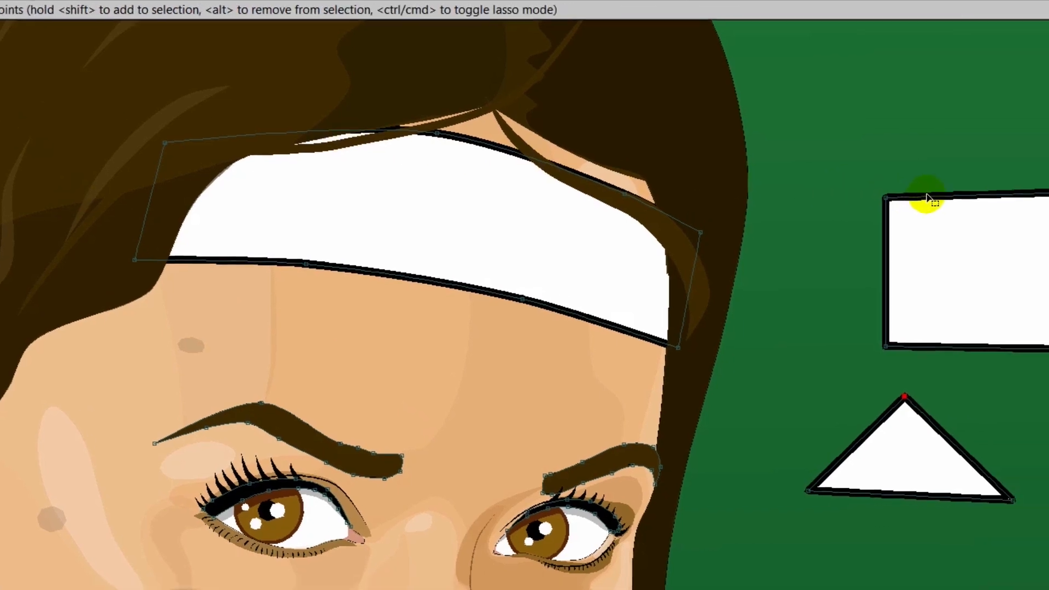
left_click(927, 198)
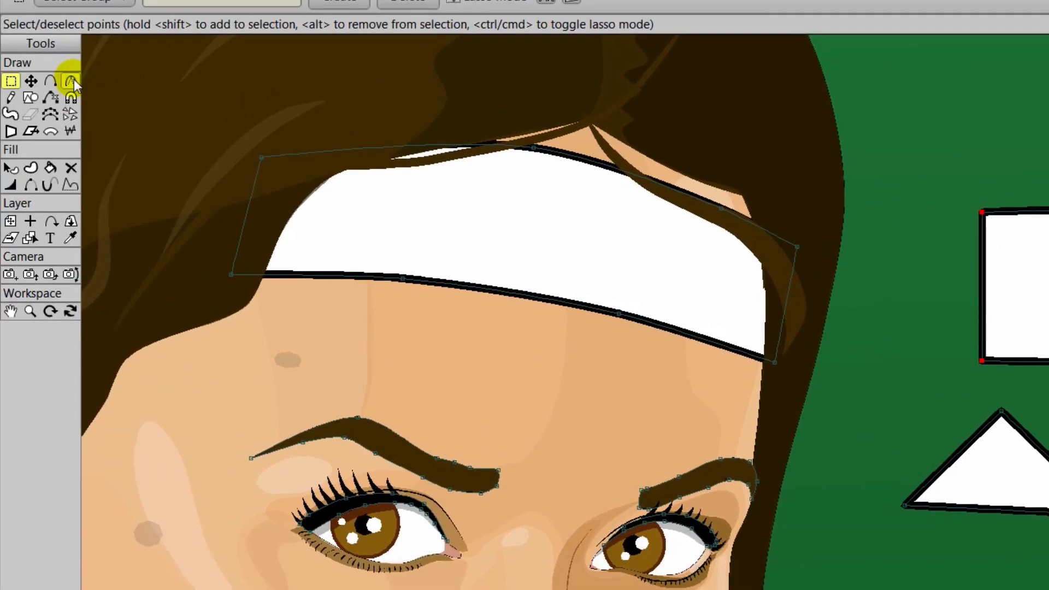
left_click(71, 80)
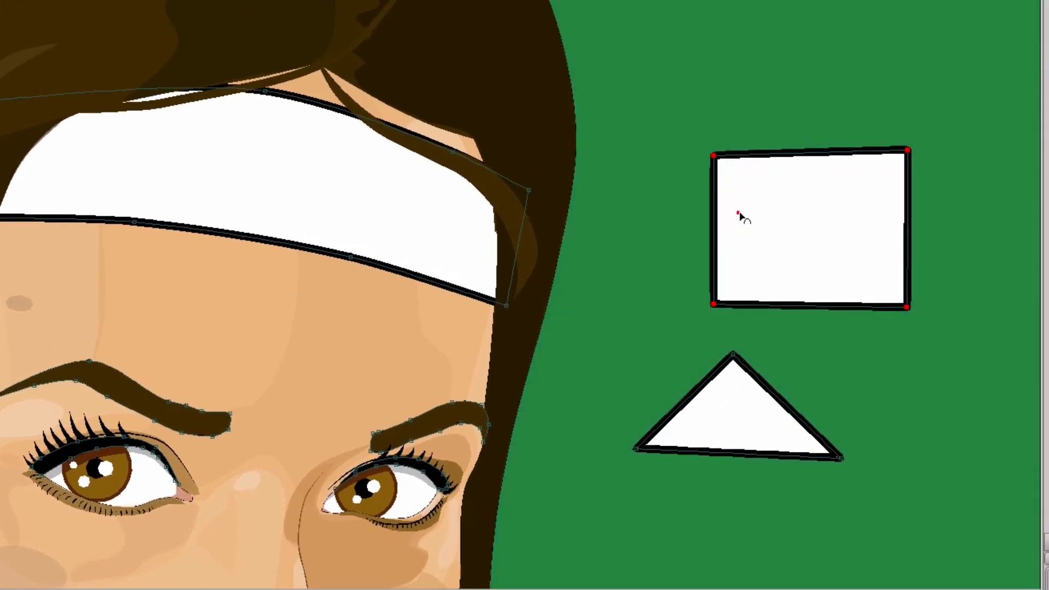
left_click_drag(740, 216, 654, 212)
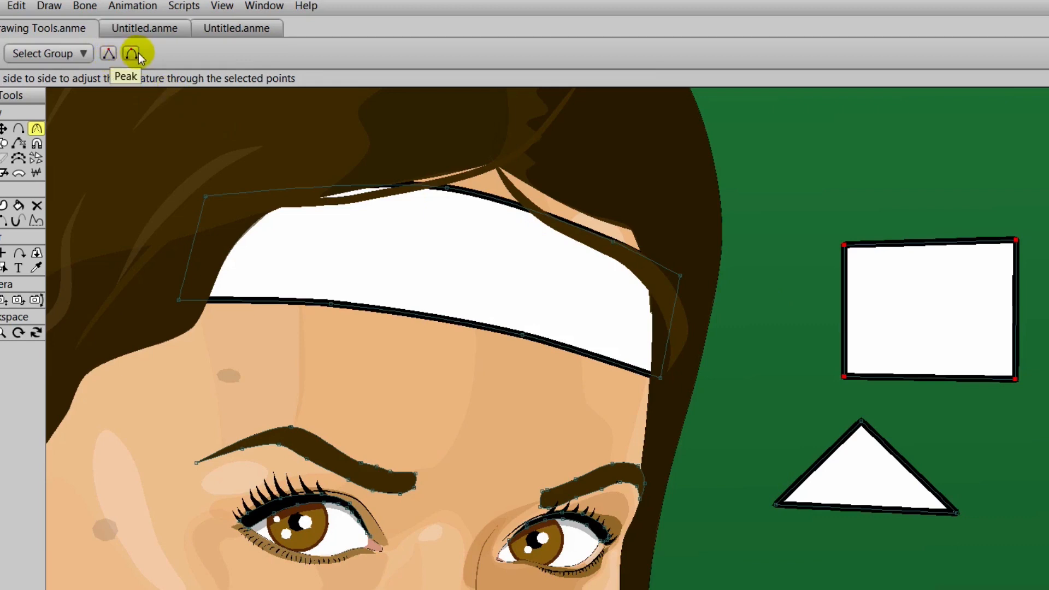
left_click(131, 54)
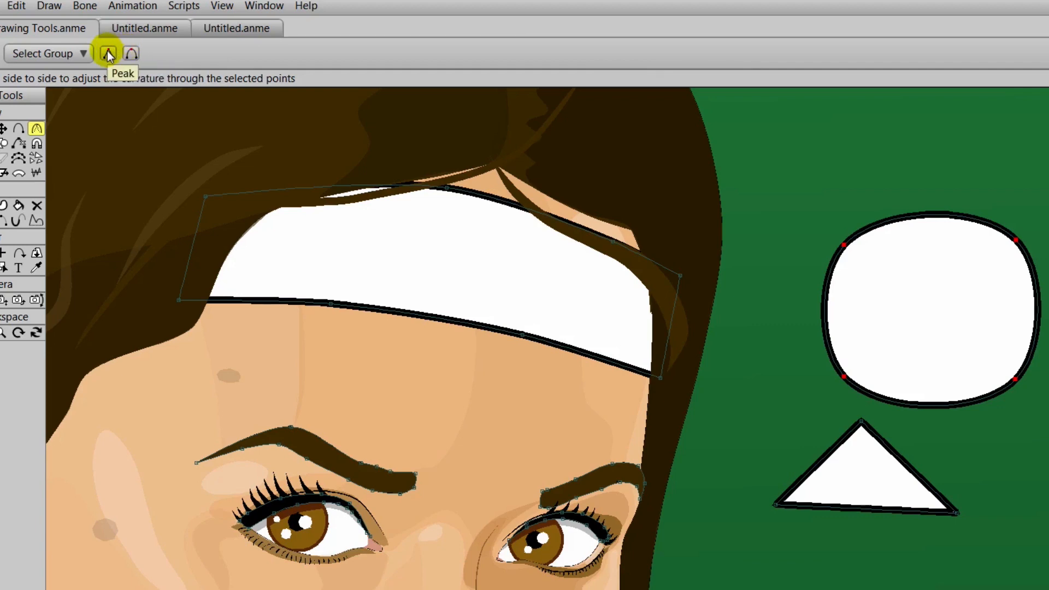
left_click(108, 53)
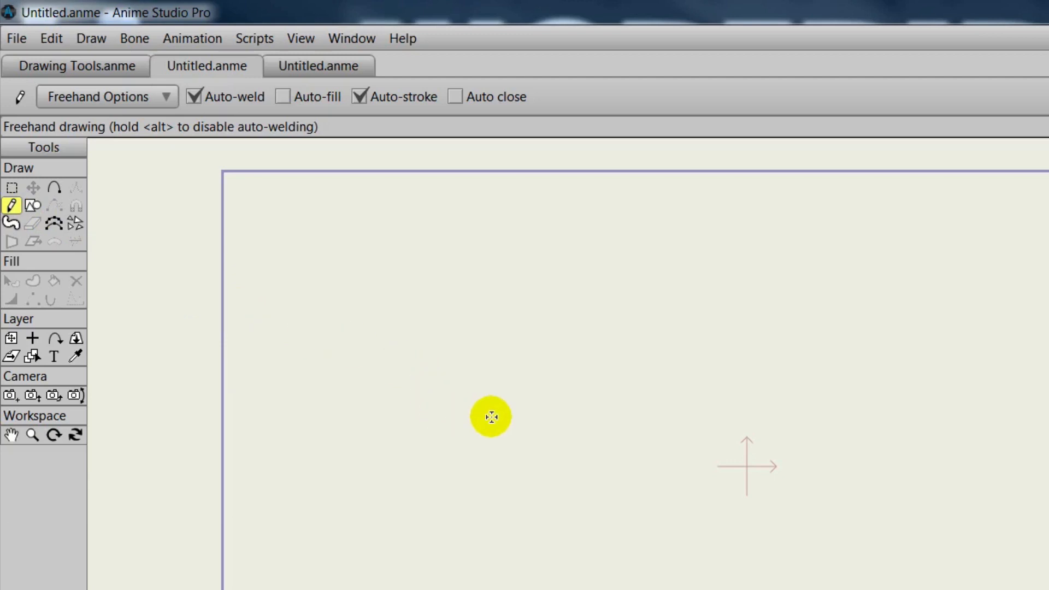
In the empty untitled document, draw a left-facing head profile with a long pointed nose and neck using the Freehand tool
mouse_move(783, 291)
left_mouse_down()
mouse_move(714, 346)
mouse_move(677, 361)
mouse_move(702, 405)
mouse_move(696, 417)
mouse_move(572, 456)
mouse_move(681, 513)
mouse_move(678, 546)
left_mouse_up()
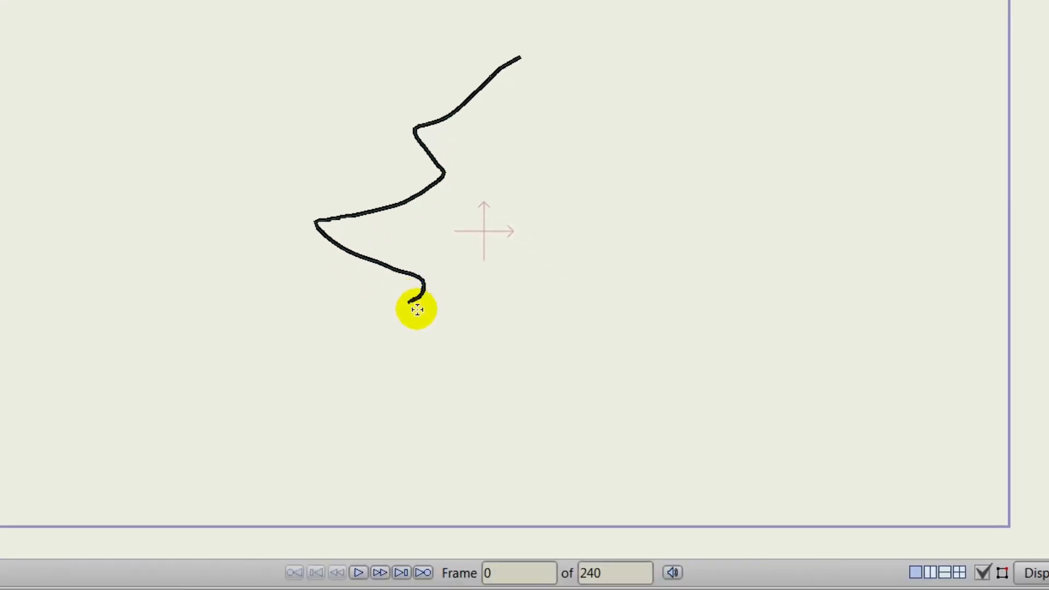
mouse_move(416, 310)
left_mouse_down()
mouse_move(435, 398)
mouse_move(501, 409)
mouse_move(545, 403)
mouse_move(562, 440)
mouse_move(646, 469)
mouse_move(712, 444)
mouse_move(725, 396)
mouse_move(698, 339)
mouse_move(702, 276)
mouse_move(730, 194)
mouse_move(732, 88)
mouse_move(693, 49)
mouse_move(614, 33)
mouse_move(536, 40)
mouse_move(521, 52)
left_mouse_up()
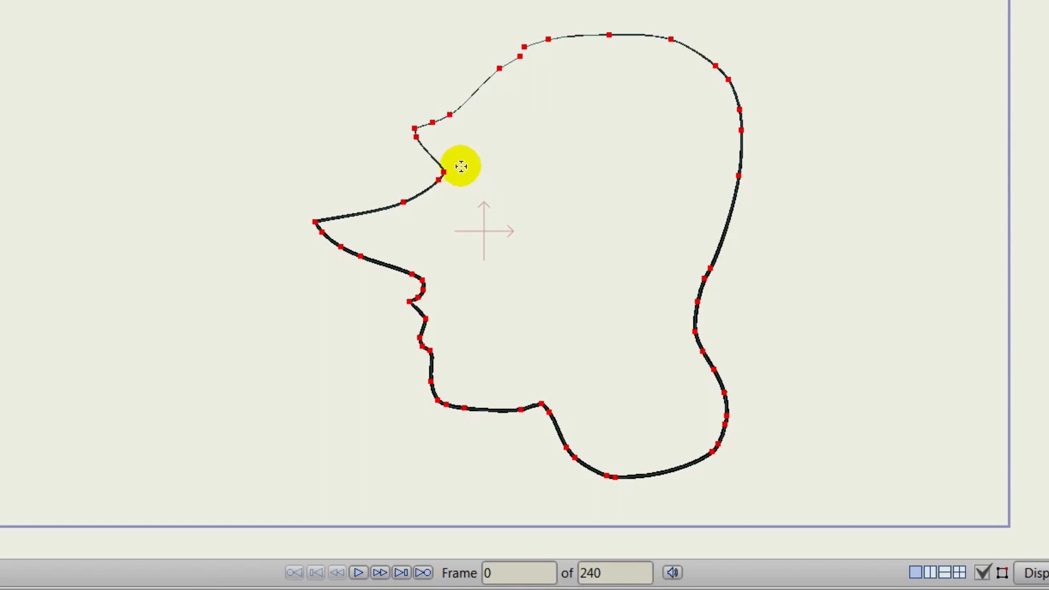
Draw a half-closed eye and a thick arched eyebrow above it inside the head profile
left_click_drag(461, 166, 530, 200)
mouse_move(465, 195)
left_mouse_down()
mouse_move(517, 194)
mouse_move(470, 183)
mouse_move(471, 174)
left_mouse_up()
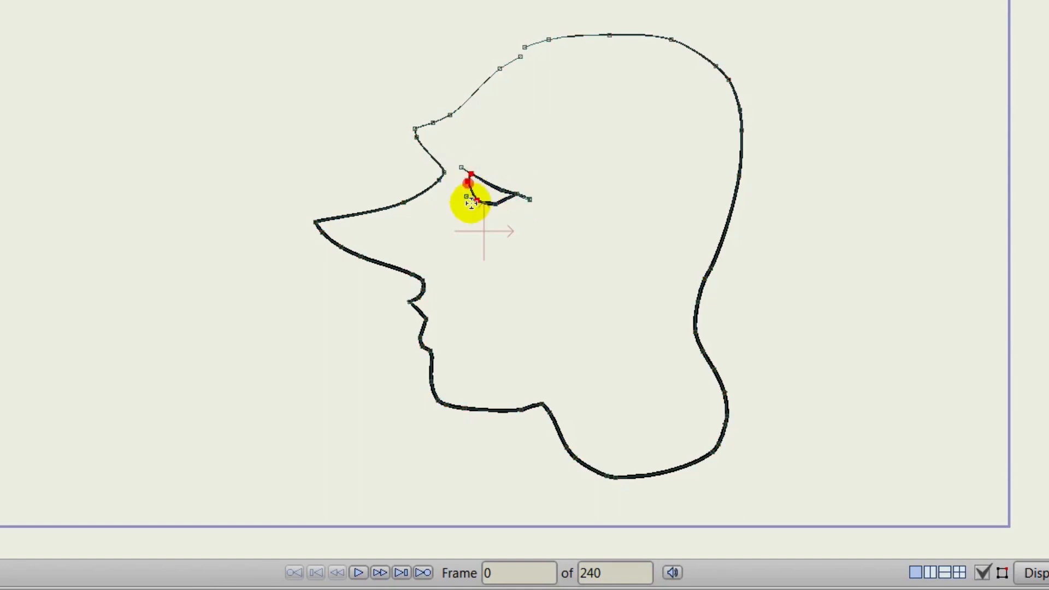
mouse_move(445, 142)
left_mouse_down()
mouse_move(564, 186)
mouse_move(550, 148)
mouse_move(520, 134)
mouse_move(470, 122)
mouse_move(447, 142)
left_mouse_up()
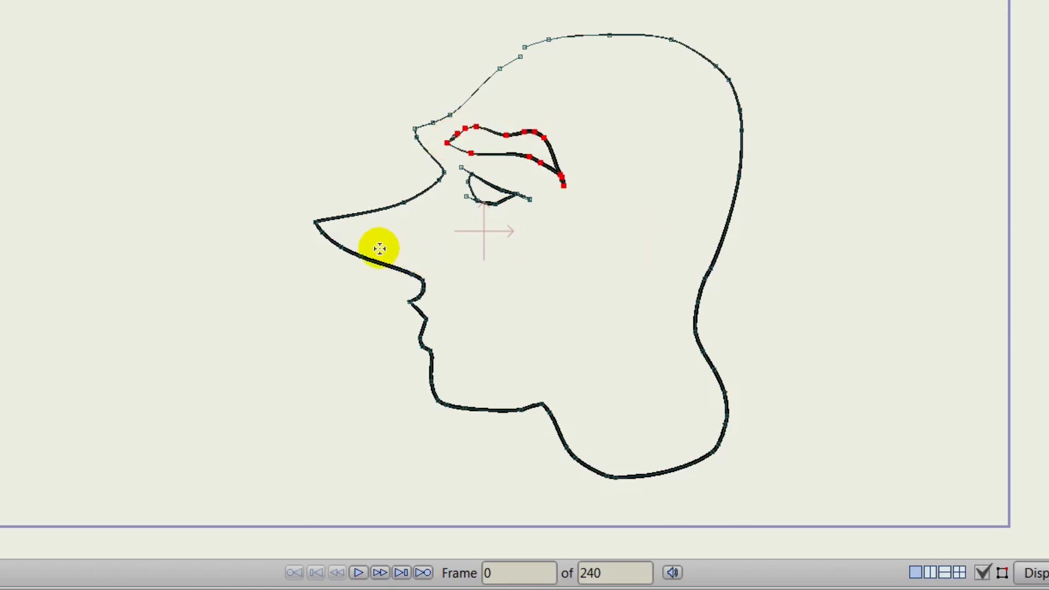
Draw the remaining facial details freehand: nostril, mouth line, ear, a short stroke above the eyebrow and the pupil
mouse_move(380, 249)
left_mouse_down()
mouse_move(437, 265)
mouse_move(453, 284)
mouse_move(491, 282)
mouse_move(481, 256)
left_mouse_up()
left_click_drag(425, 318, 456, 335)
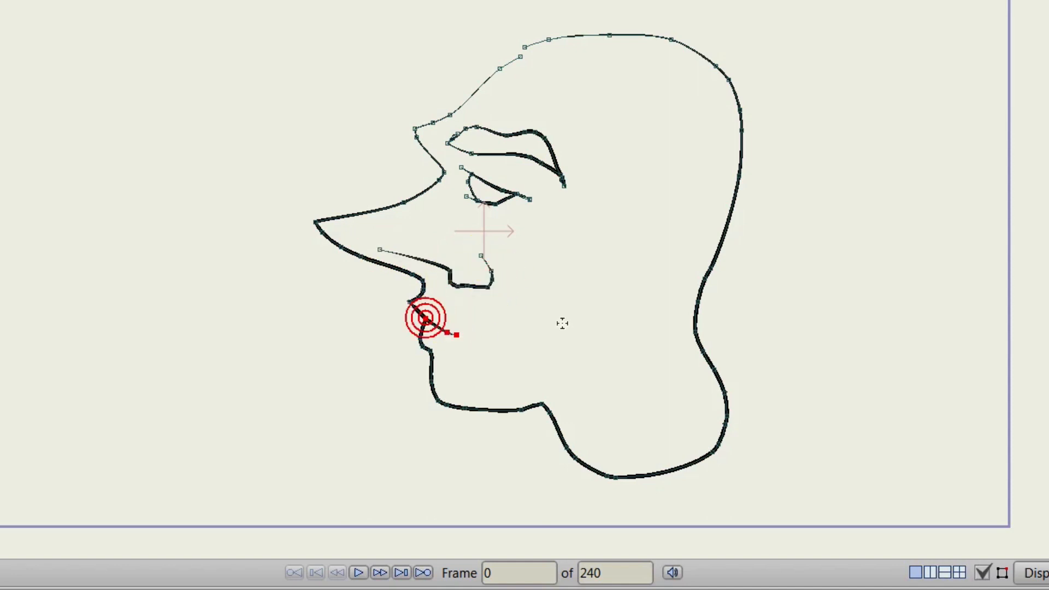
mouse_move(698, 220)
left_mouse_down()
mouse_move(640, 300)
mouse_move(626, 293)
mouse_move(632, 267)
mouse_move(659, 249)
mouse_move(665, 213)
mouse_move(677, 222)
mouse_move(667, 275)
left_mouse_up()
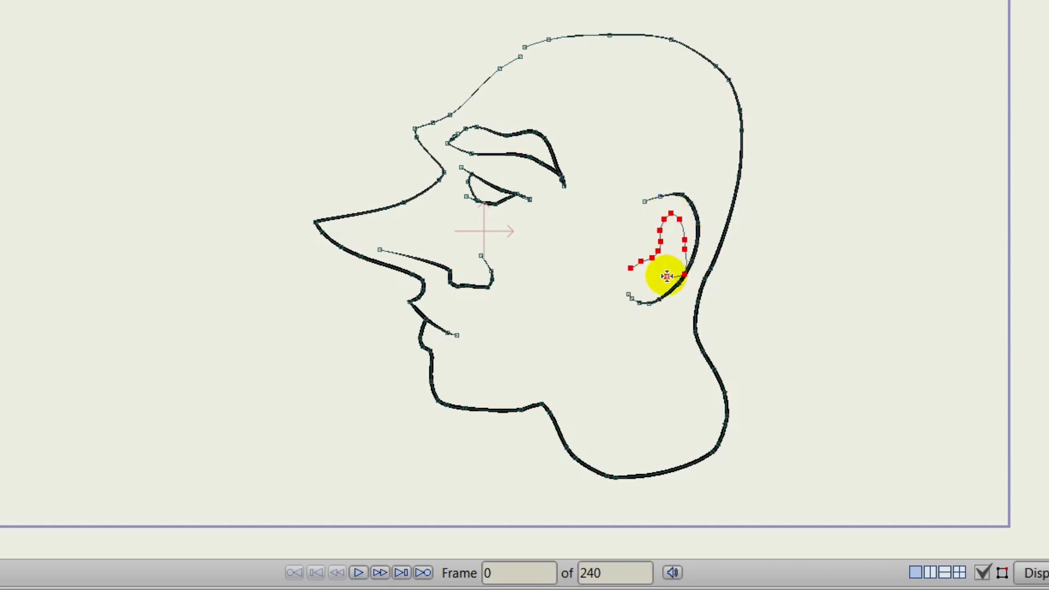
left_click_drag(478, 112, 508, 115)
left_click_drag(468, 190, 495, 187)
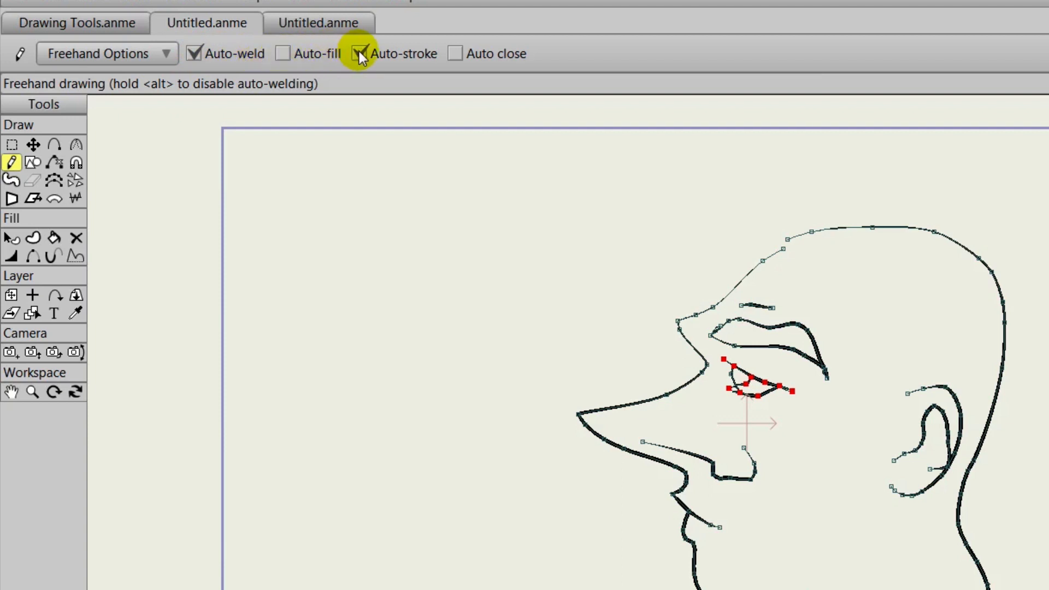
Turn on Auto-fill and draw a closed freehand oval in the empty area in front of the face
left_click(284, 53)
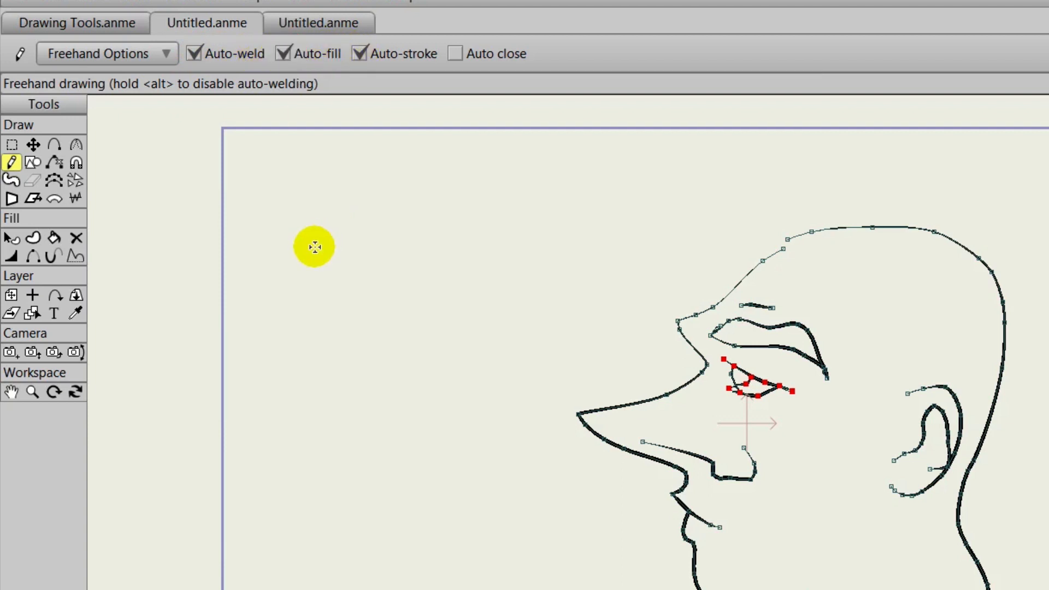
mouse_move(315, 247)
left_mouse_down()
mouse_move(406, 290)
mouse_move(402, 349)
mouse_move(351, 383)
mouse_move(302, 367)
mouse_move(299, 296)
mouse_move(311, 244)
left_mouse_up()
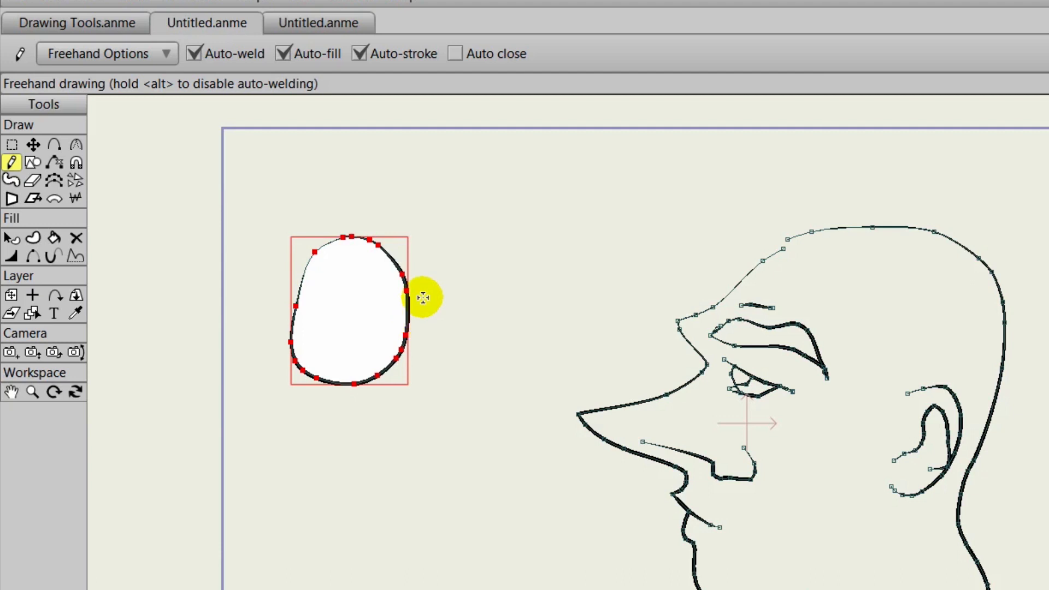
Turn on Auto close, draw a second filled oval between the first one and the head, and try another stroke above the forehead
left_click(458, 54)
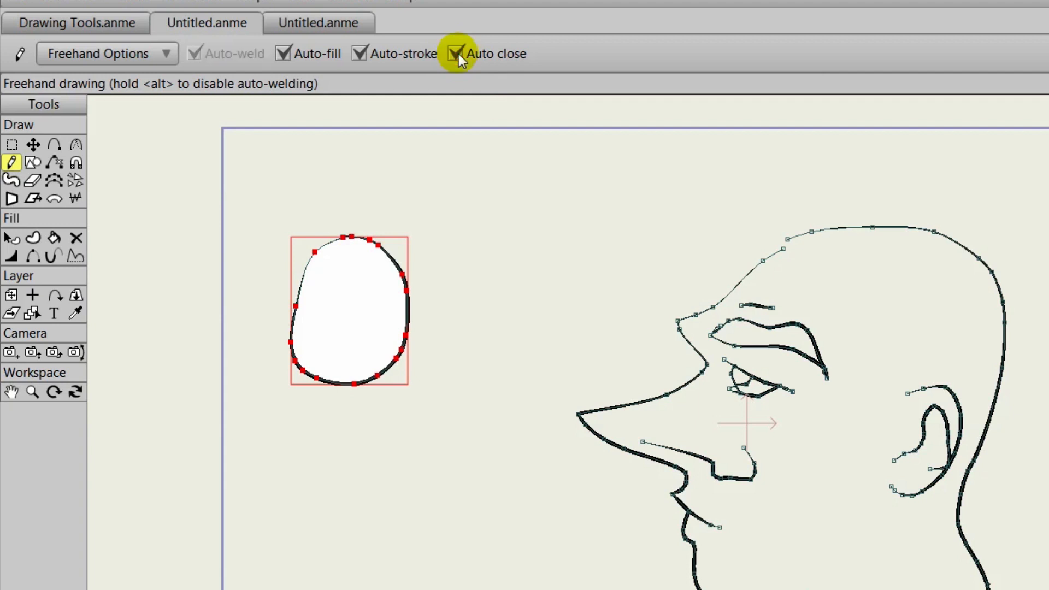
mouse_move(517, 216)
left_mouse_down()
mouse_move(586, 202)
mouse_move(621, 236)
mouse_move(629, 301)
mouse_move(618, 321)
mouse_move(575, 331)
mouse_move(509, 286)
left_mouse_up()
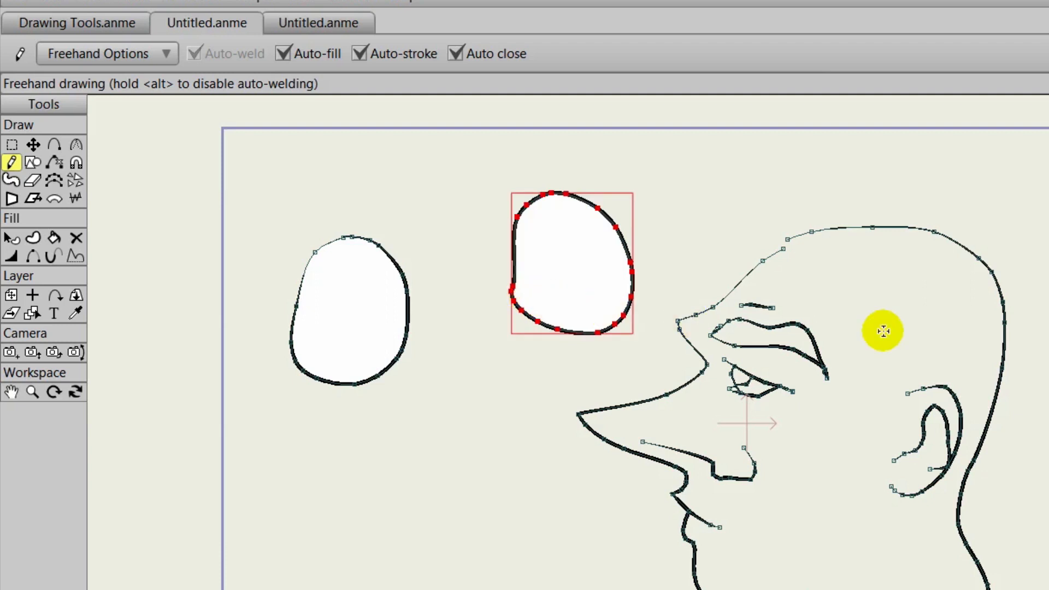
mouse_move(828, 215)
left_mouse_down()
mouse_move(846, 305)
mouse_move(993, 314)
mouse_move(1010, 214)
mouse_move(732, 203)
left_mouse_up()
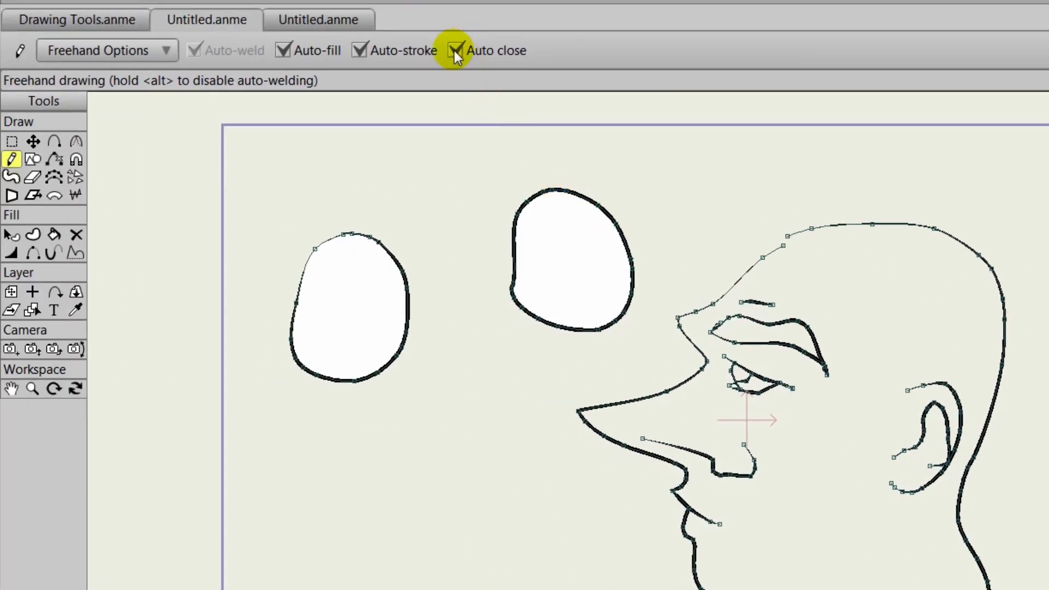
Turn off Auto close and Auto-weld, and draw a second, smaller face profile freehand below the first oval
left_click(455, 50)
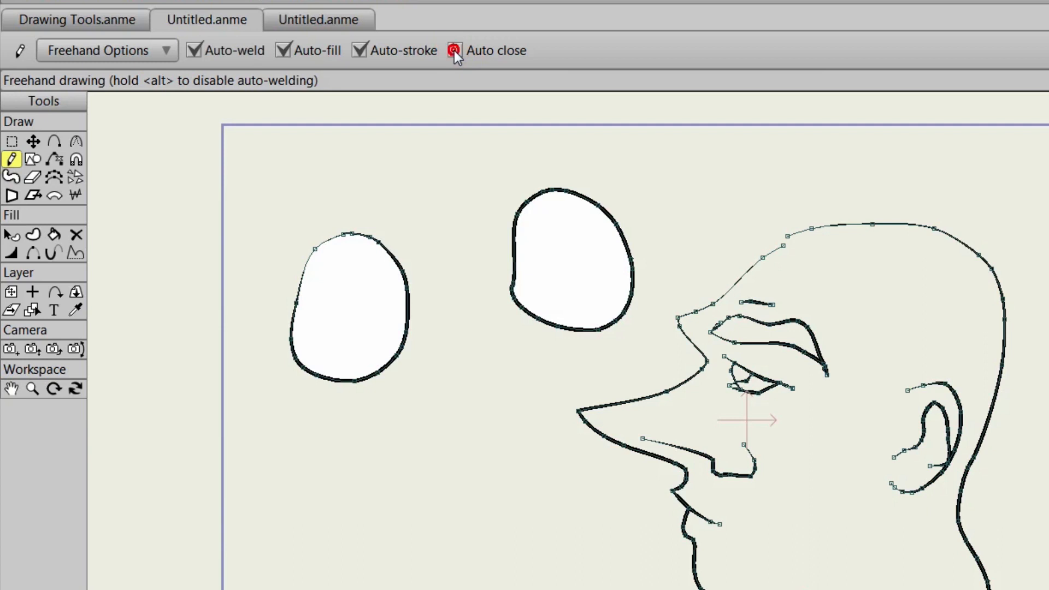
left_click(193, 49)
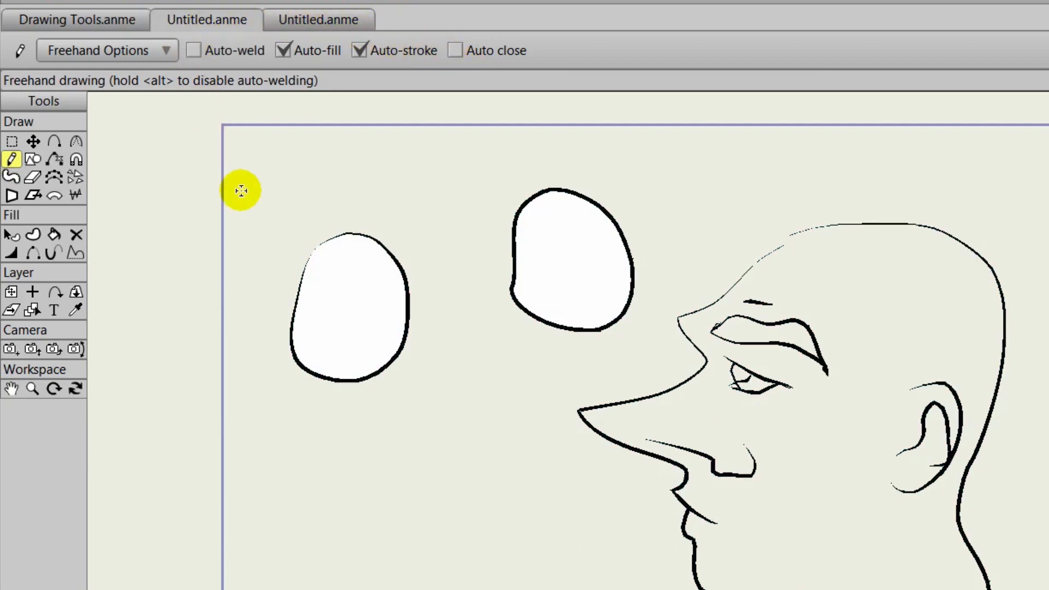
mouse_move(438, 398)
left_mouse_down()
mouse_move(347, 442)
mouse_move(376, 497)
mouse_move(394, 571)
mouse_move(493, 589)
left_mouse_up()
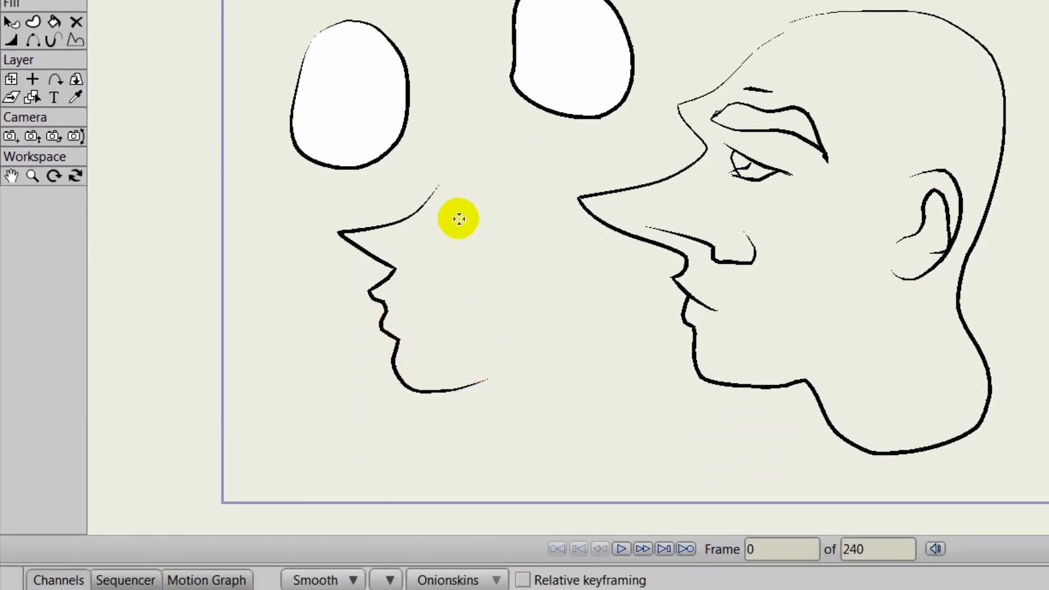
Add the facial details to the small profile freehand: eyebrow, eye, mouth line and nostril curve
mouse_move(432, 175)
left_mouse_down()
mouse_move(456, 201)
mouse_move(514, 218)
left_mouse_up()
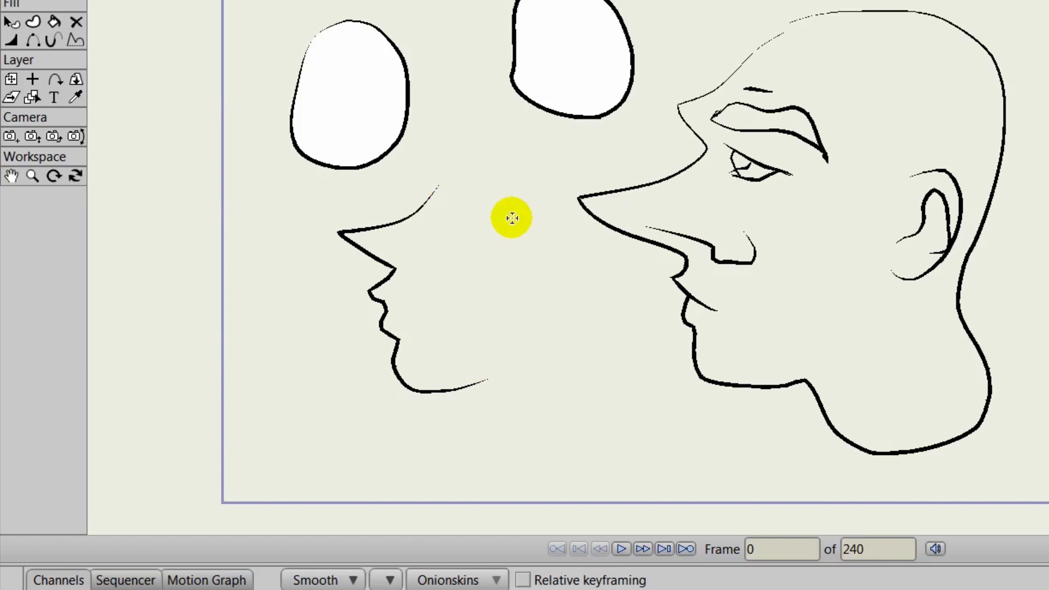
left_click(438, 175)
mouse_move(438, 176)
left_mouse_down()
mouse_move(503, 198)
mouse_move(516, 220)
left_mouse_up()
mouse_move(444, 210)
left_mouse_down()
mouse_move(474, 235)
mouse_move(449, 229)
mouse_move(443, 206)
mouse_move(473, 261)
left_mouse_up()
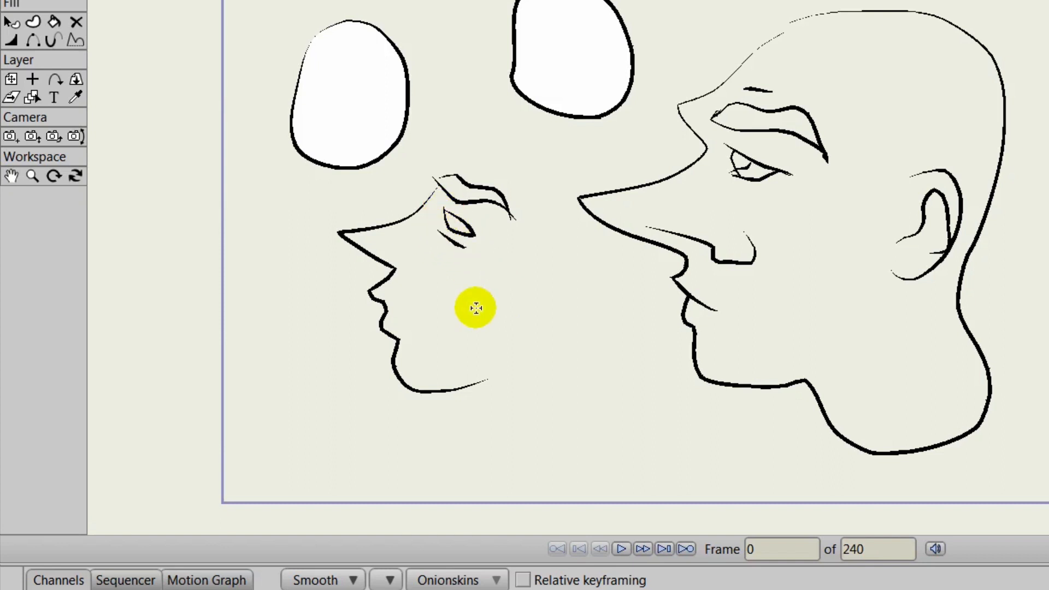
left_click_drag(385, 304, 418, 317)
mouse_move(394, 250)
left_mouse_down()
mouse_move(414, 271)
mouse_move(463, 280)
left_mouse_up()
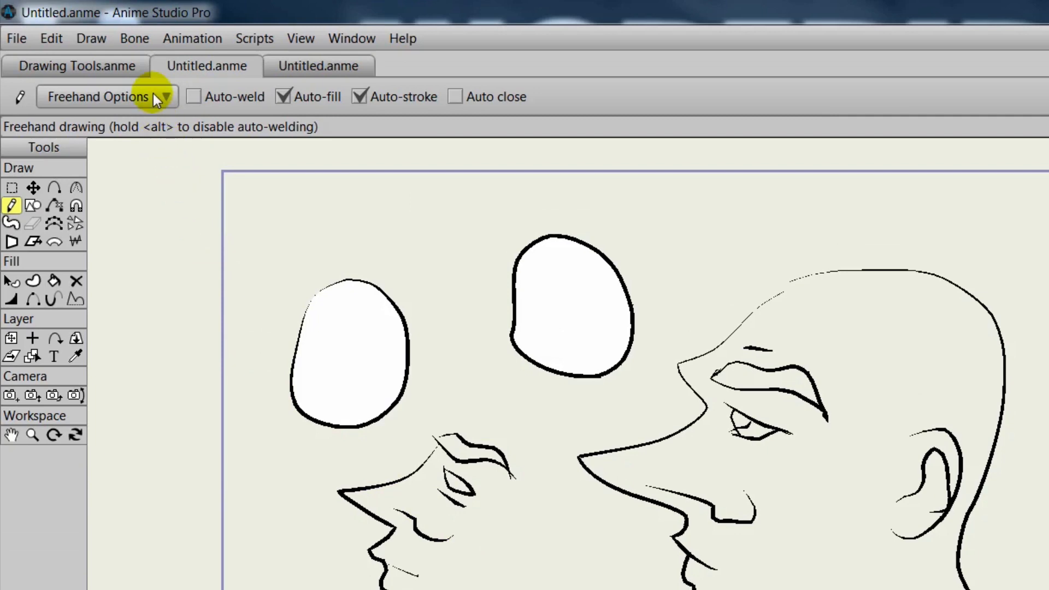
left_click(155, 99)
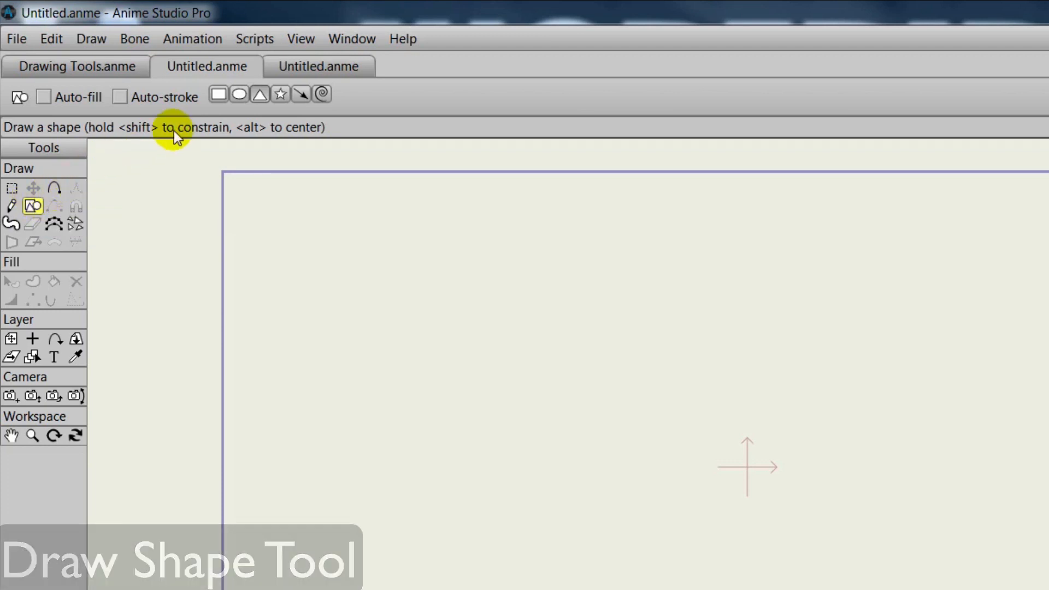
Draw an unfilled rectangle with the Draw Shape tool in the upper-left area of the empty canvas
left_click(217, 101)
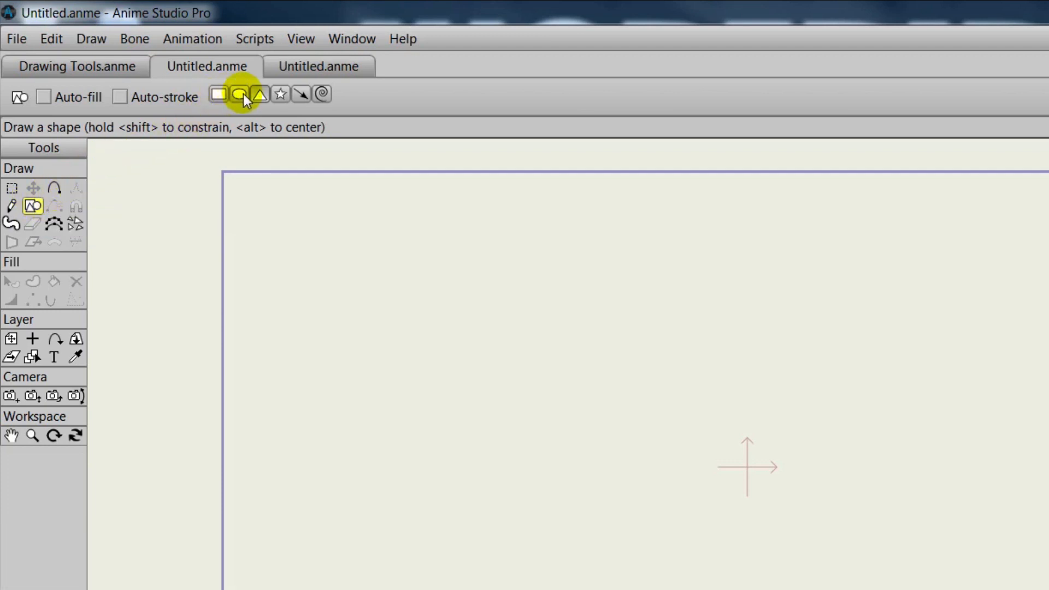
left_click(217, 96)
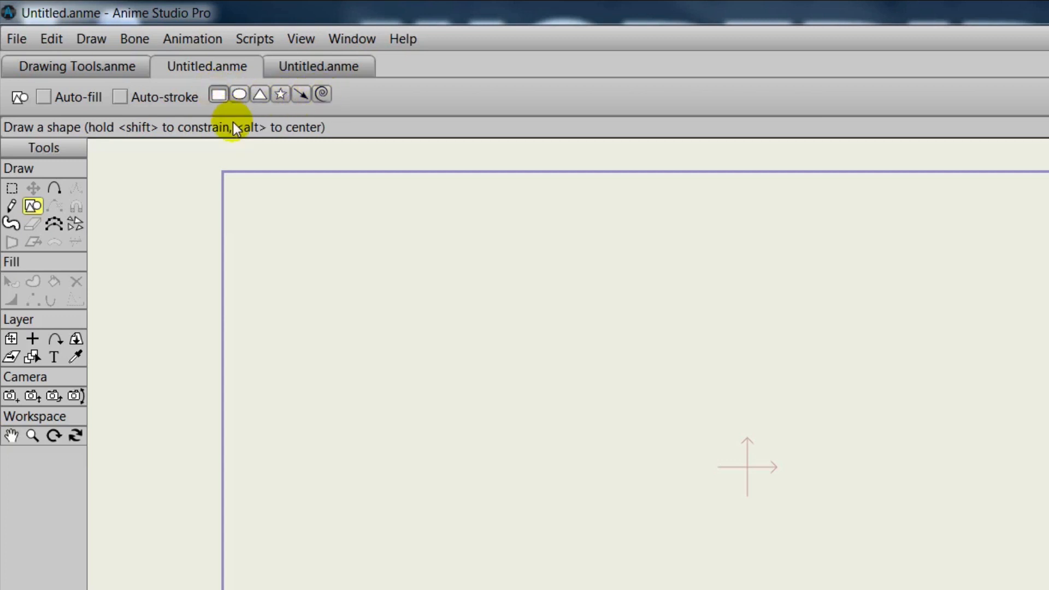
mouse_move(320, 228)
left_mouse_down()
mouse_move(357, 329)
mouse_move(523, 345)
left_mouse_up()
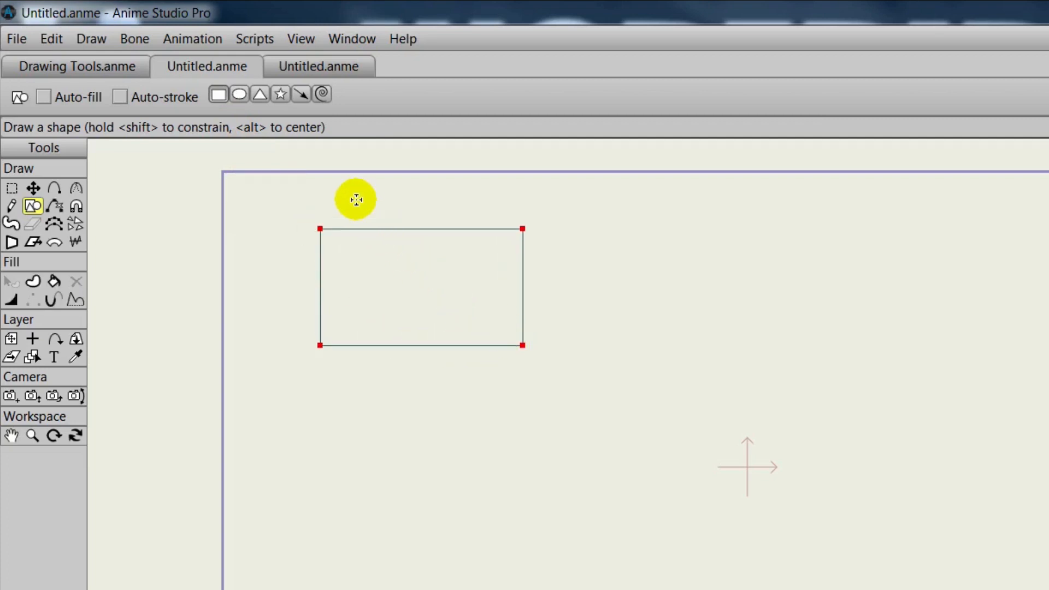
Draw an unfilled five-pointed star beside the rectangle and an unfilled oval below the star
left_click(279, 95)
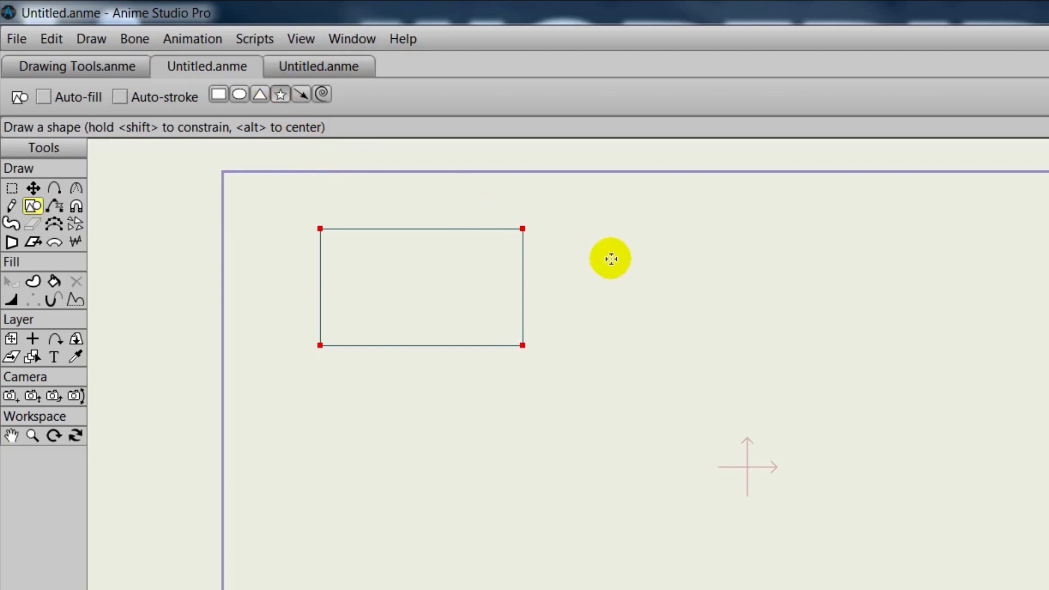
left_click_drag(658, 241, 697, 309)
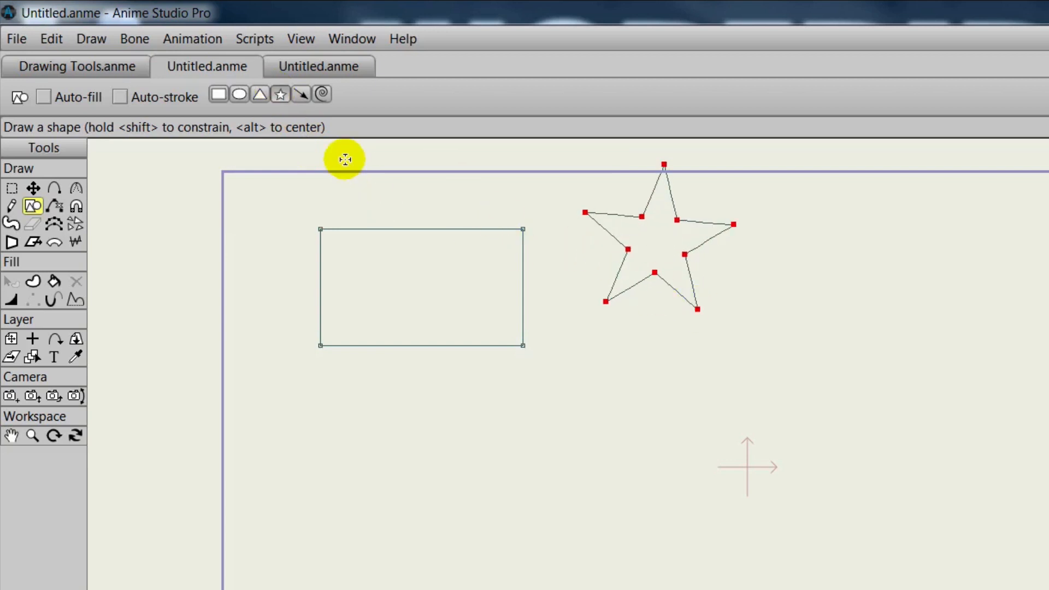
left_click(237, 97)
left_click_drag(564, 372, 686, 466)
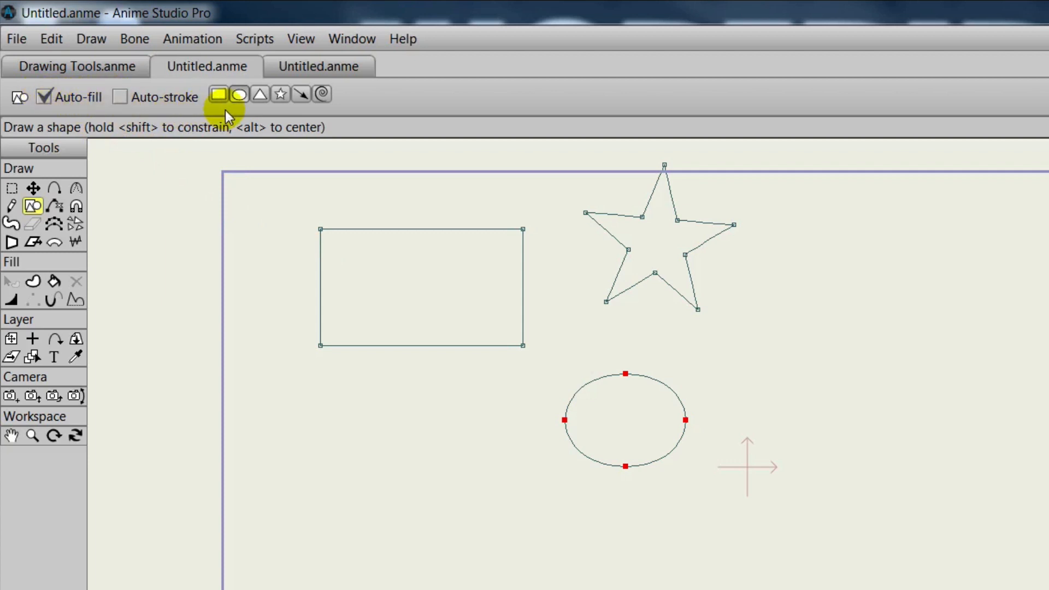
With Auto-fill on, draw a yellow star without a stroke, and a larger one with Auto-stroke on, both beside the unfilled star
left_click(282, 93)
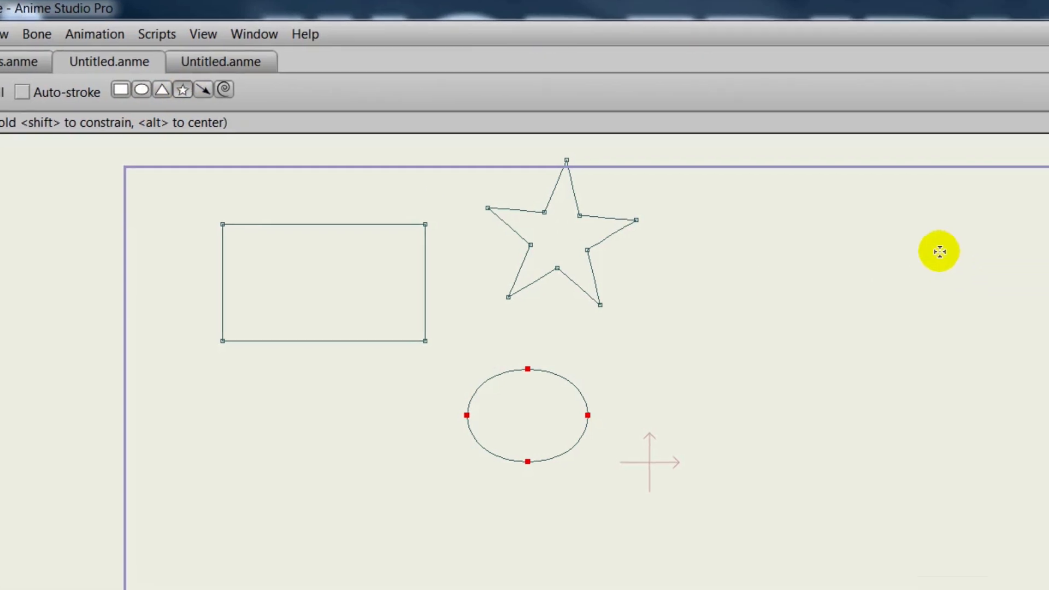
left_click_drag(705, 241, 656, 302)
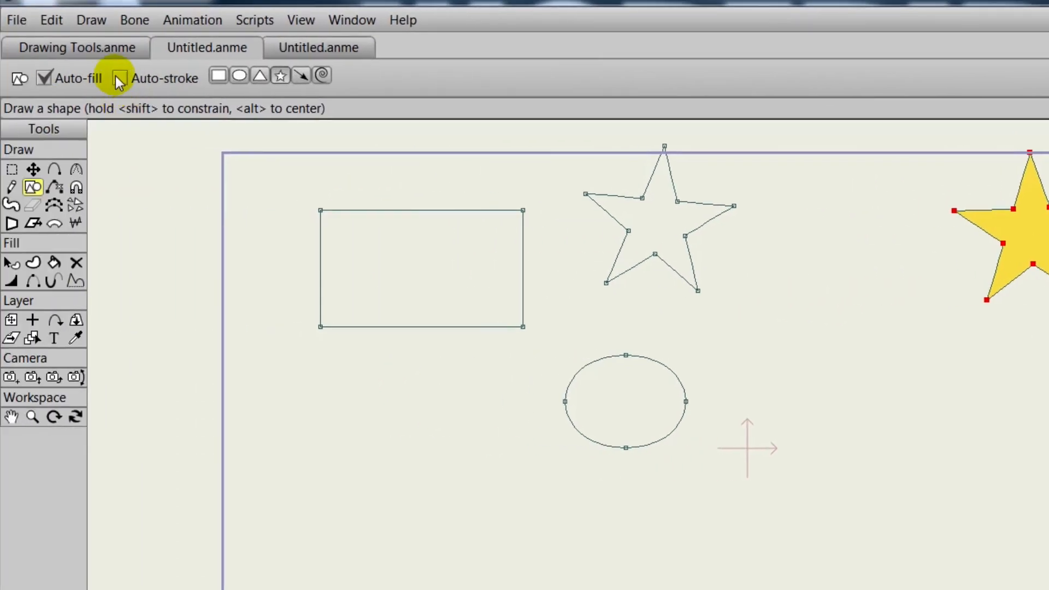
left_click(121, 78)
left_click_drag(831, 344, 904, 434)
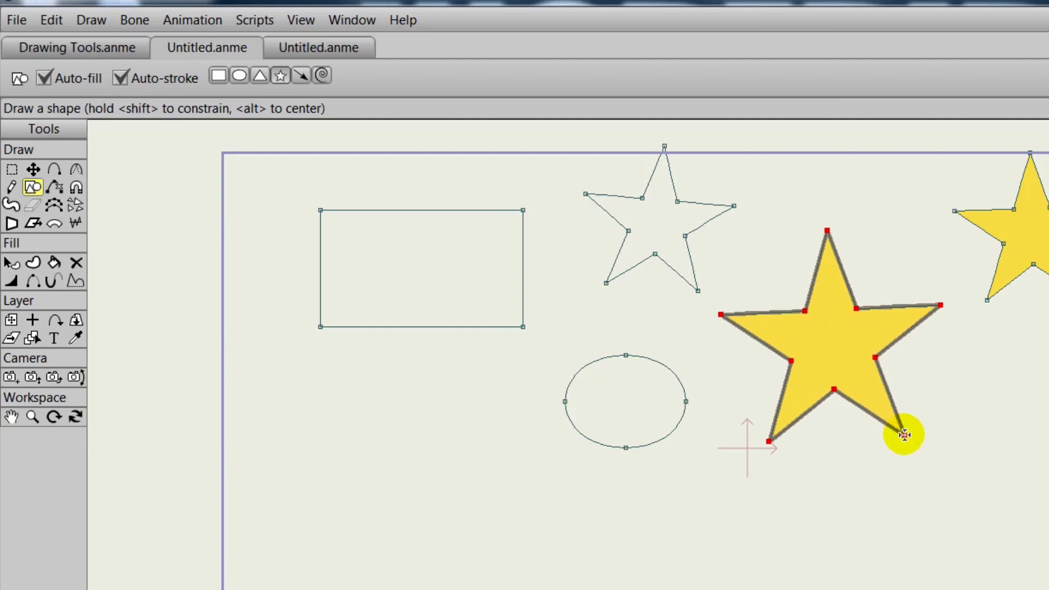
Draw two filled and stroked circles with the oval shape, one below the rectangle and one below the large yellow star
left_click(240, 76)
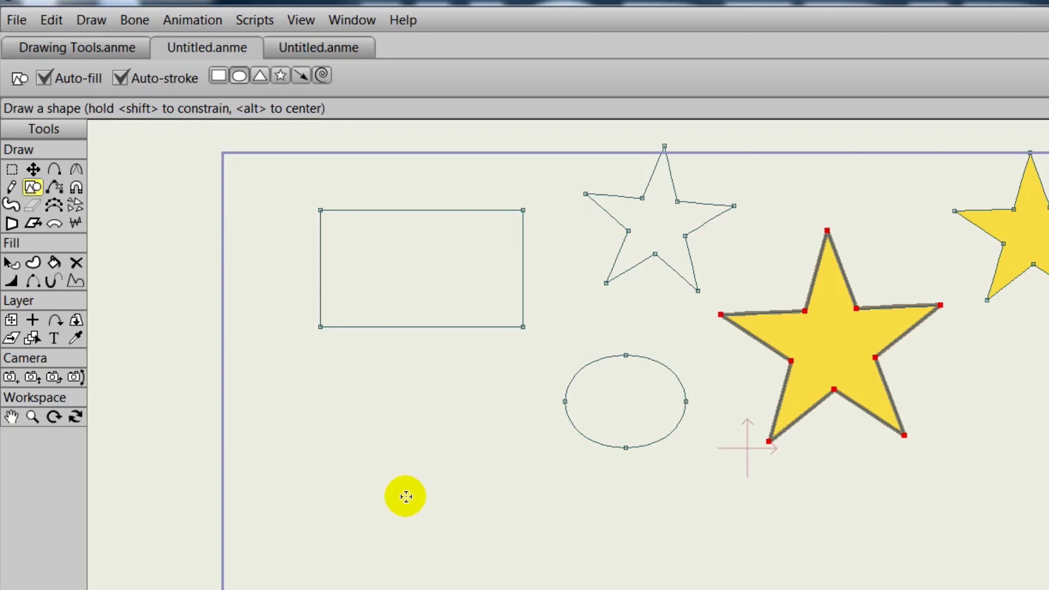
left_click(407, 490)
left_click_drag(422, 506, 560, 589)
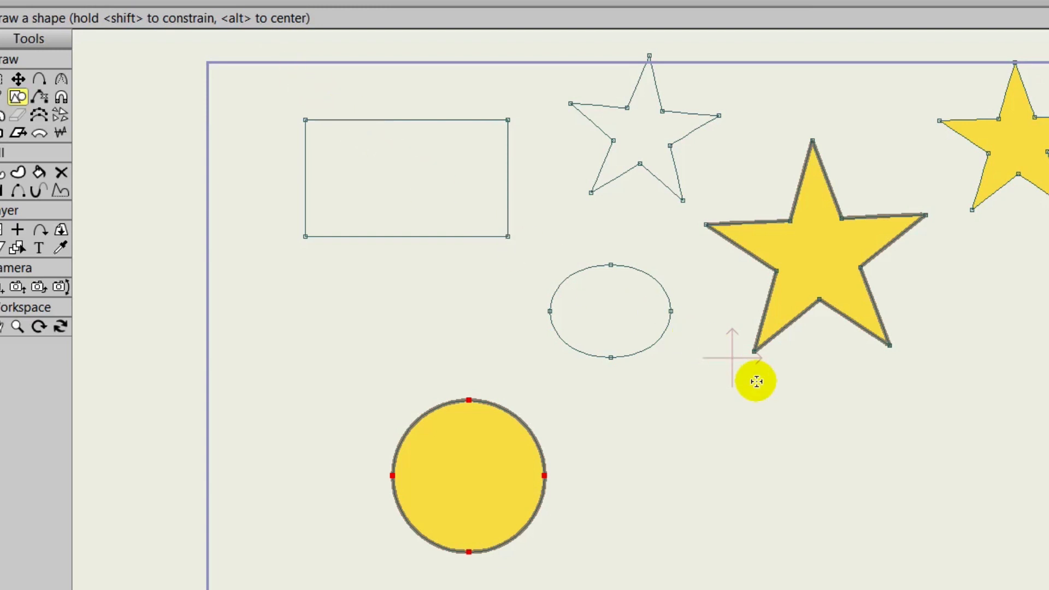
left_click_drag(857, 417, 1037, 589)
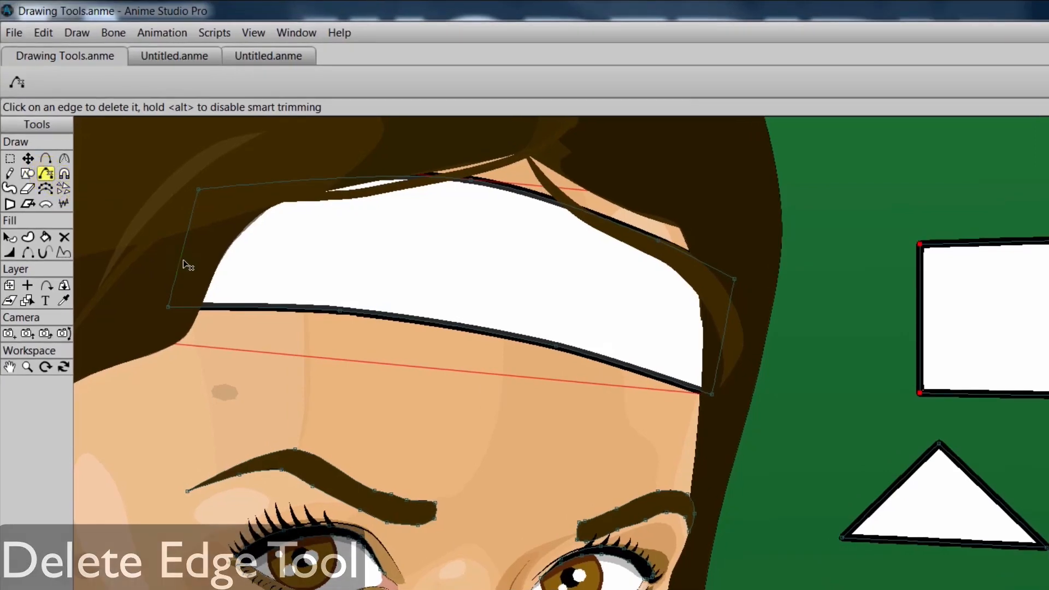
Delete all the segments of the white headband's lower edge with the Delete Edge tool
left_click(295, 310)
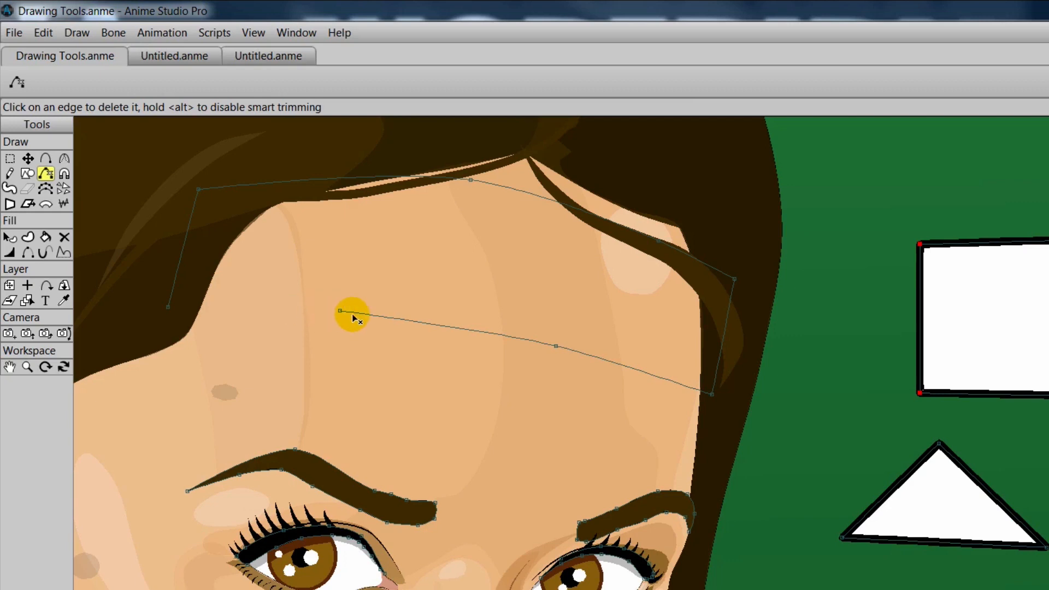
left_click(424, 326)
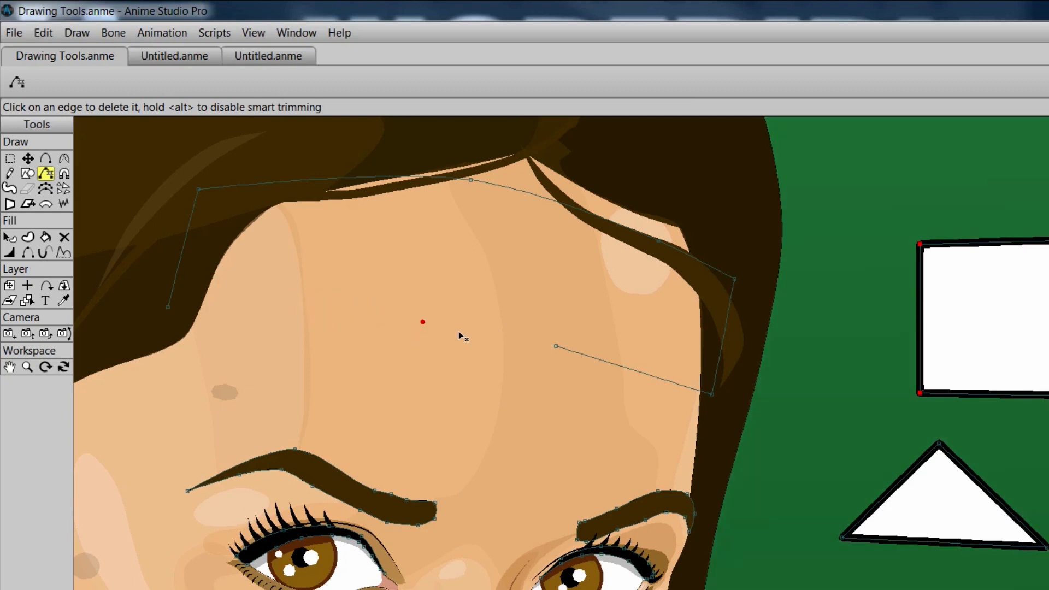
left_click(598, 361)
Redraw the headband's lower edge with Add Point, Sharp corners off, as a smooth curve welded to both open ends
left_click(47, 160)
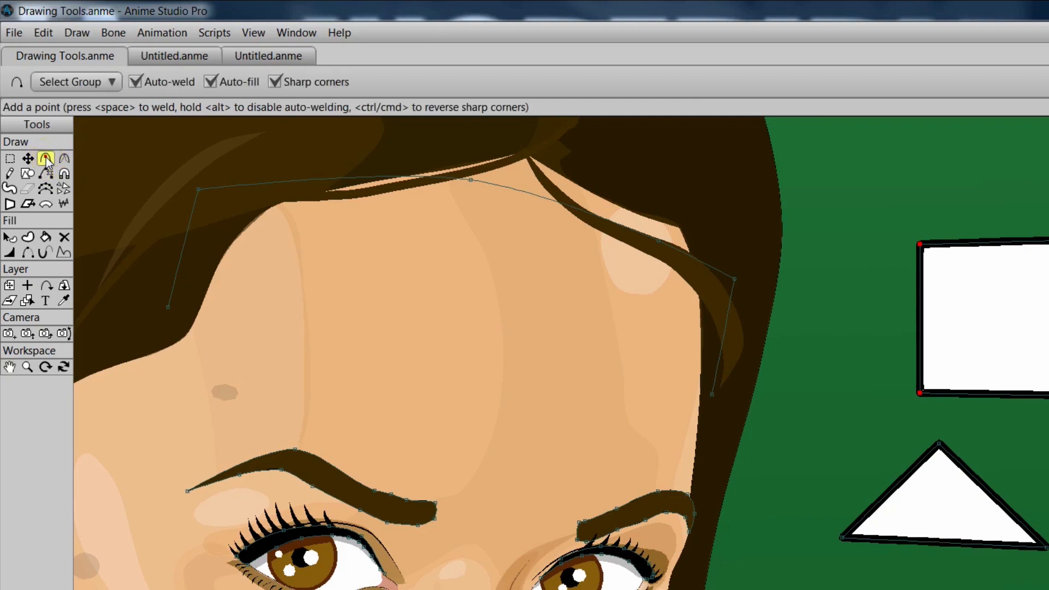
left_click(276, 82)
left_click_drag(709, 396, 476, 385)
left_click_drag(476, 386, 180, 330)
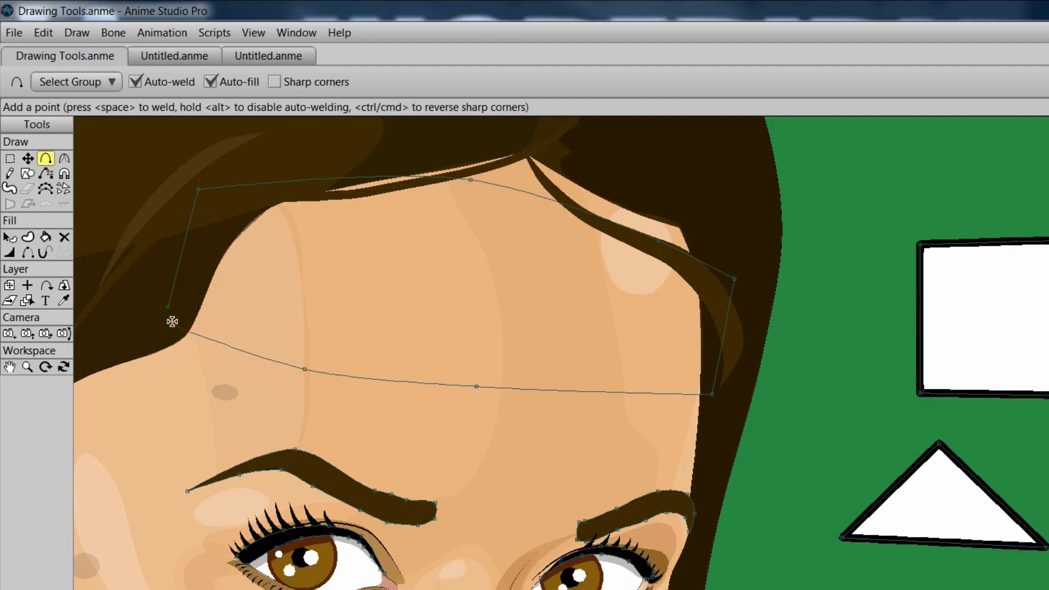
left_click(168, 309)
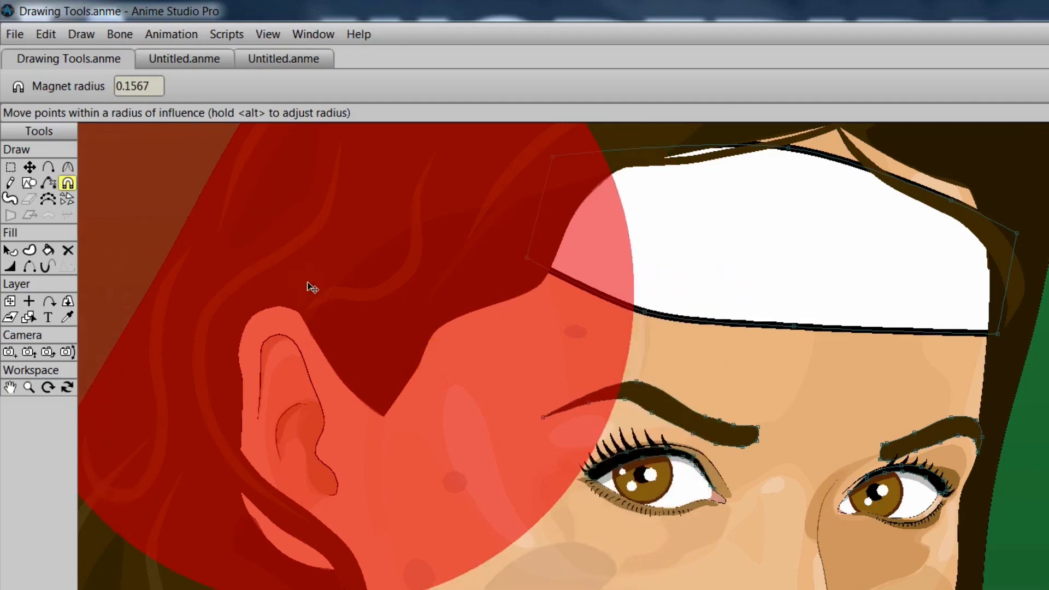
Set the Magnet tool's radius to 0.20
left_click(147, 84)
key("BackSpace")
key("BackSpace")
key("BackSpace")
key("BackSpace")
key("BackSpace")
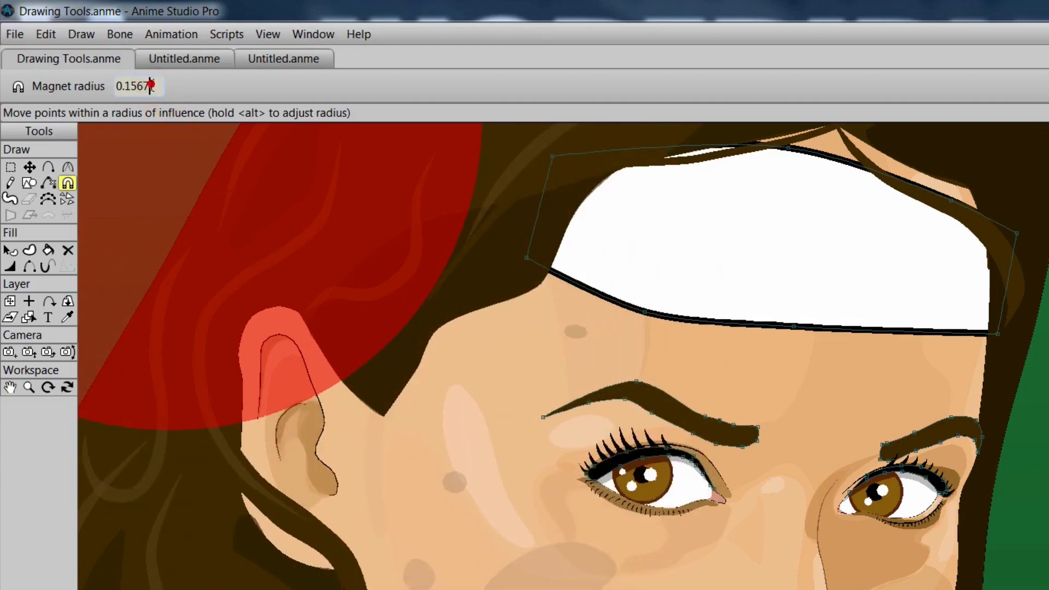
type(".20")
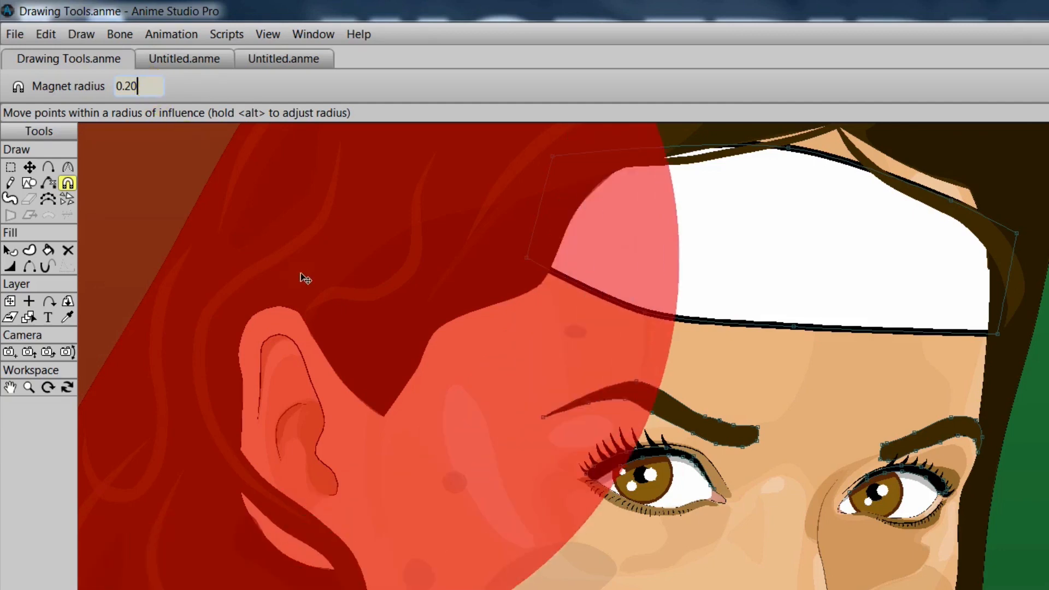
Reduce the magnet radius to 0.0233 and pull the points at the arch of the eyebrow nearest the ear
left_click_drag(625, 398, 543, 400, "alt")
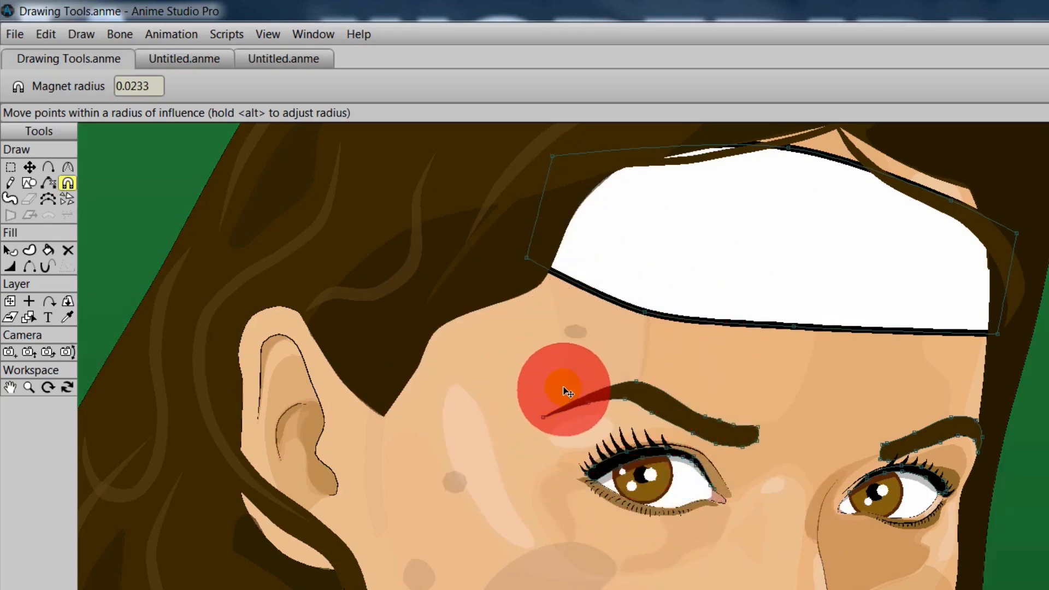
left_click(640, 392)
mouse_move(641, 391)
left_mouse_down()
mouse_move(645, 370)
mouse_move(628, 379)
mouse_move(633, 400)
mouse_move(642, 381)
mouse_move(628, 393)
mouse_move(653, 399)
mouse_move(649, 365)
mouse_move(613, 400)
mouse_move(648, 422)
mouse_move(668, 401)
mouse_move(654, 382)
mouse_move(632, 389)
mouse_move(642, 417)
mouse_move(661, 401)
mouse_move(650, 377)
mouse_move(649, 389)
left_mouse_up()
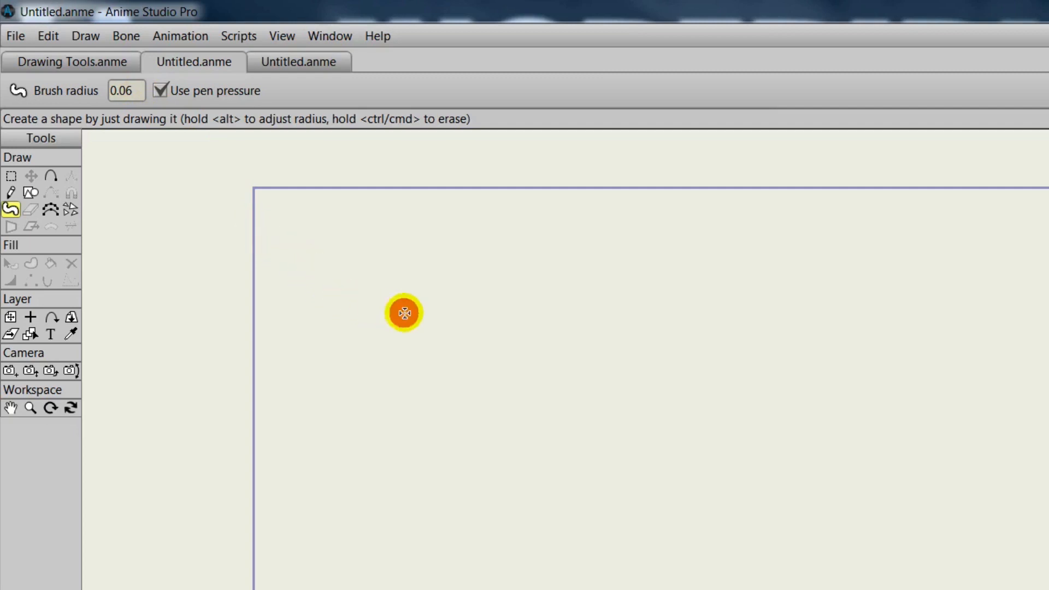
Enlarge the brush radius to 0.0733 and paint a thick green closed outline with two pointed arms
mouse_move(405, 313)
left_mouse_down()
mouse_move(384, 311)
mouse_move(485, 319)
mouse_move(407, 312)
mouse_move(426, 313)
left_mouse_up()
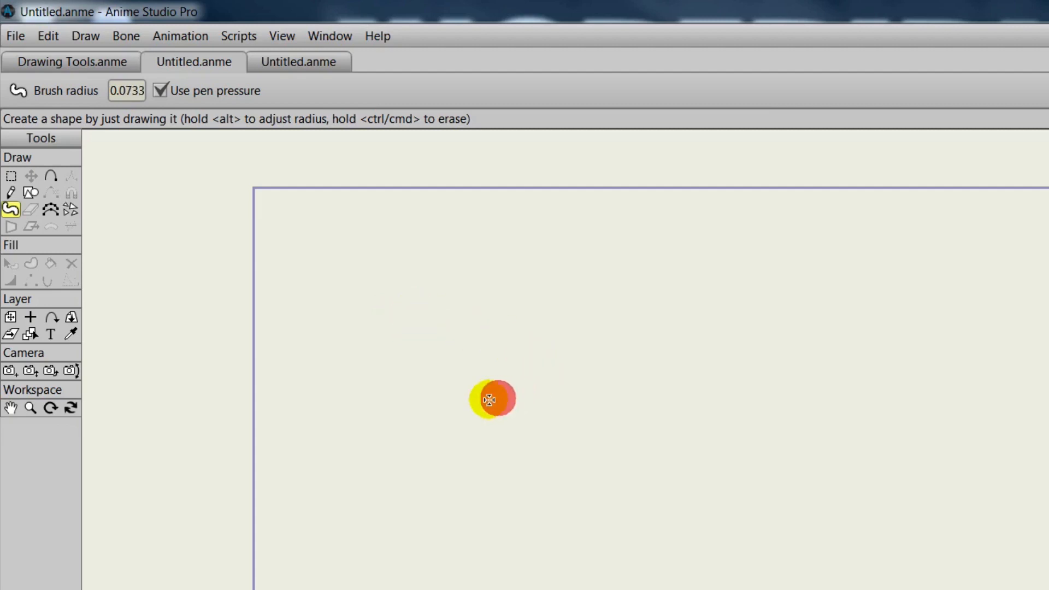
mouse_move(449, 399)
left_mouse_down()
mouse_move(564, 363)
mouse_move(592, 337)
mouse_move(644, 320)
mouse_move(744, 318)
mouse_move(767, 329)
mouse_move(790, 367)
mouse_move(785, 411)
mouse_move(755, 442)
mouse_move(701, 462)
mouse_move(632, 467)
mouse_move(561, 504)
mouse_move(462, 529)
mouse_move(532, 479)
mouse_move(552, 444)
mouse_move(418, 420)
left_mouse_up()
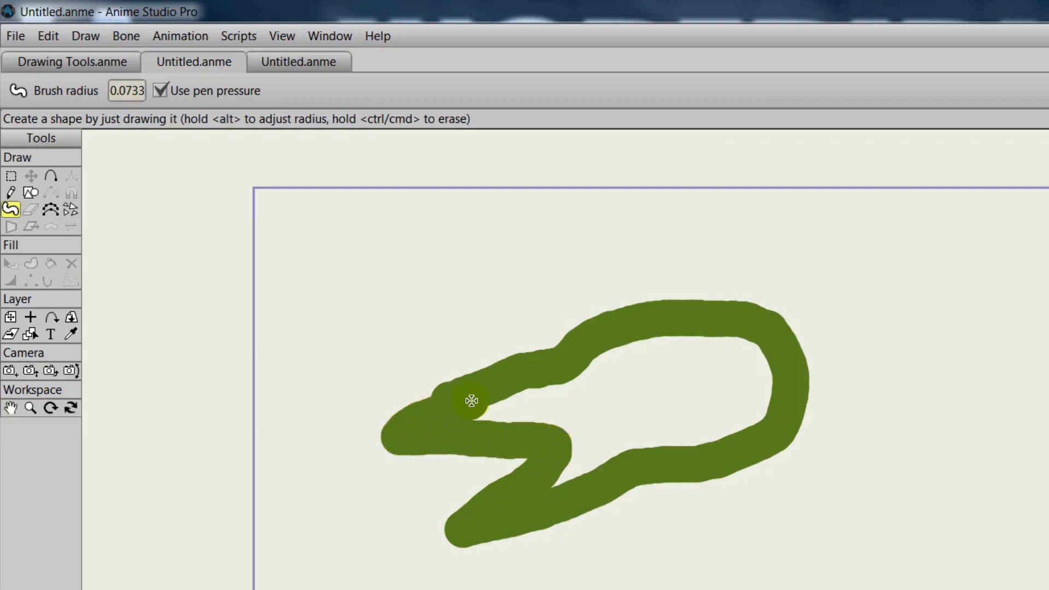
left_click_drag(472, 401, 469, 402)
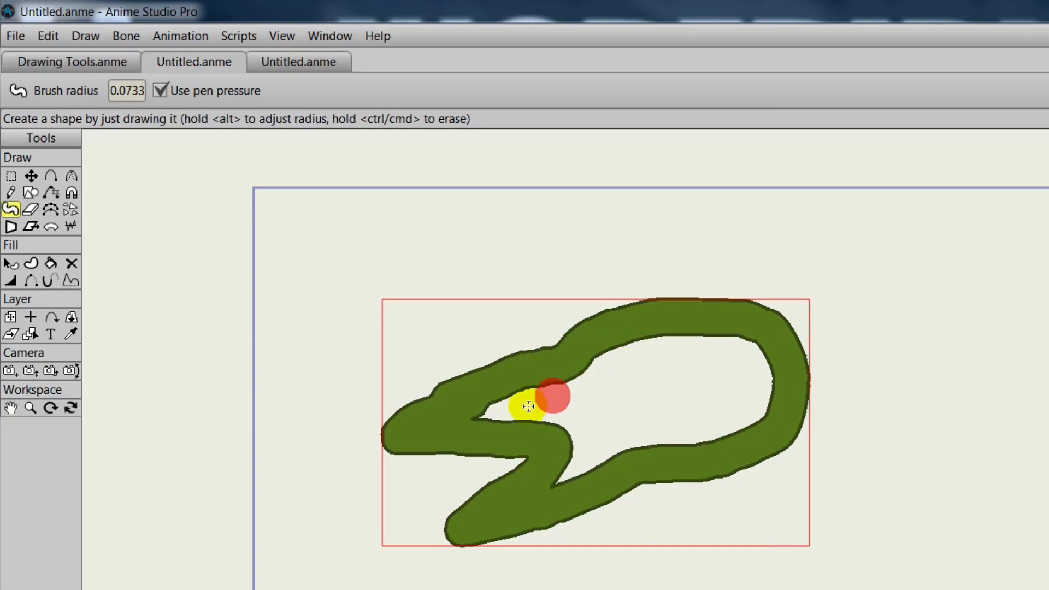
Paint over the hole inside the green shape until it is solid, enlarging the brush radius to 0.2267 for the remaining area
mouse_move(460, 417)
left_mouse_down()
mouse_move(486, 416)
mouse_move(536, 388)
mouse_move(522, 423)
mouse_move(563, 415)
mouse_move(553, 466)
mouse_move(569, 466)
mouse_move(539, 494)
mouse_move(617, 453)
left_mouse_up()
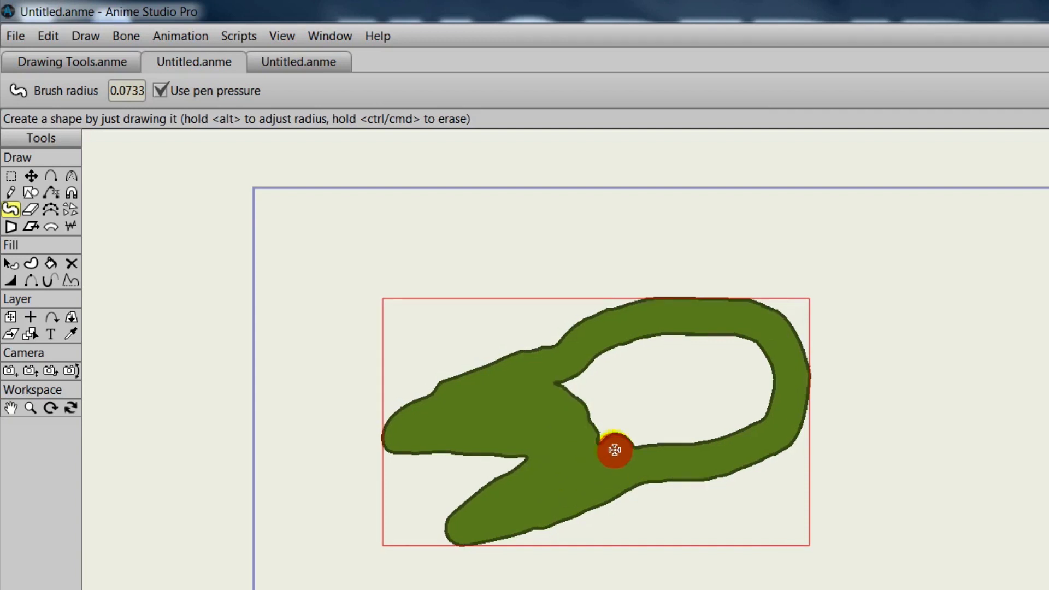
mouse_move(618, 413)
left_mouse_down()
mouse_move(610, 415)
mouse_move(693, 414)
left_mouse_up()
mouse_move(597, 403)
left_mouse_down()
mouse_move(636, 382)
mouse_move(721, 376)
left_mouse_up()
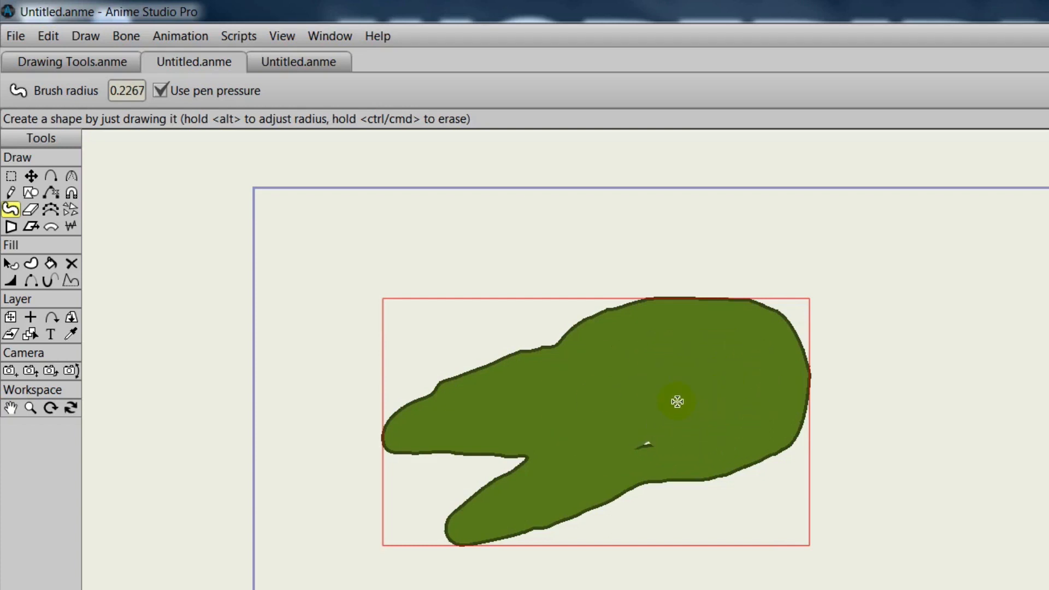
left_click_drag(639, 405, 638, 404)
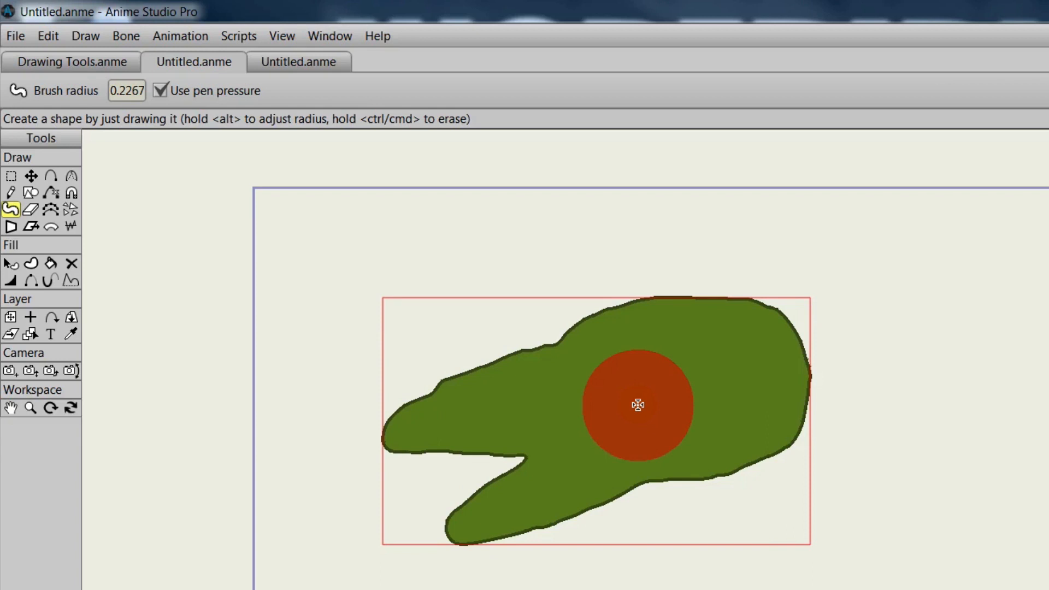
Reduce the brush radius to 0.0633, paint a pointed ear and a rounded neck onto the green head, and erase an eye hole
mouse_move(639, 405)
left_mouse_down()
mouse_move(546, 408)
mouse_move(562, 406)
left_mouse_up()
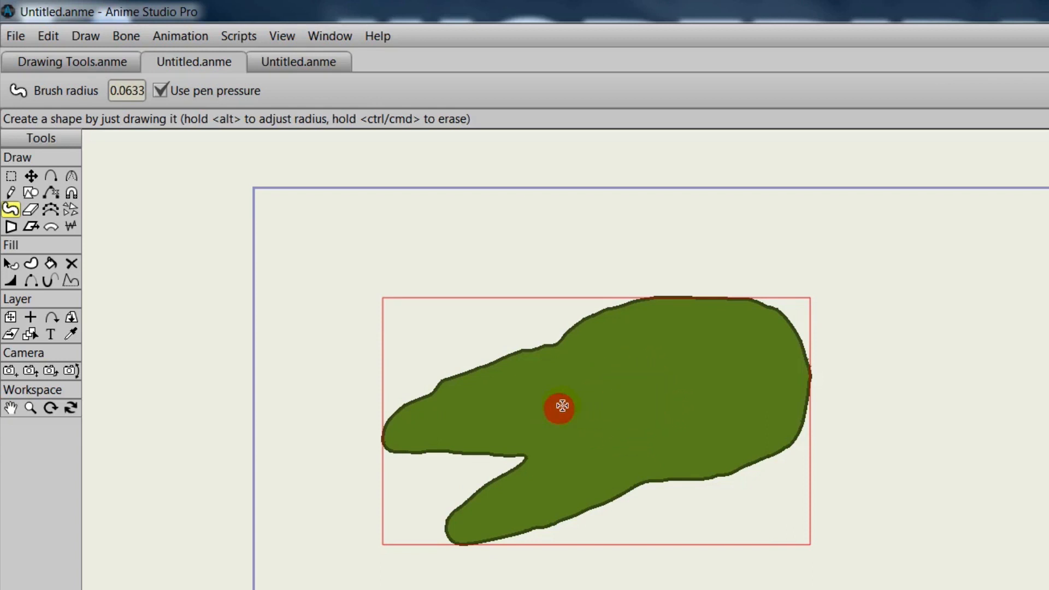
mouse_move(682, 316)
left_mouse_down()
mouse_move(760, 212)
mouse_move(767, 312)
mouse_move(757, 320)
mouse_move(748, 275)
mouse_move(725, 303)
left_mouse_up()
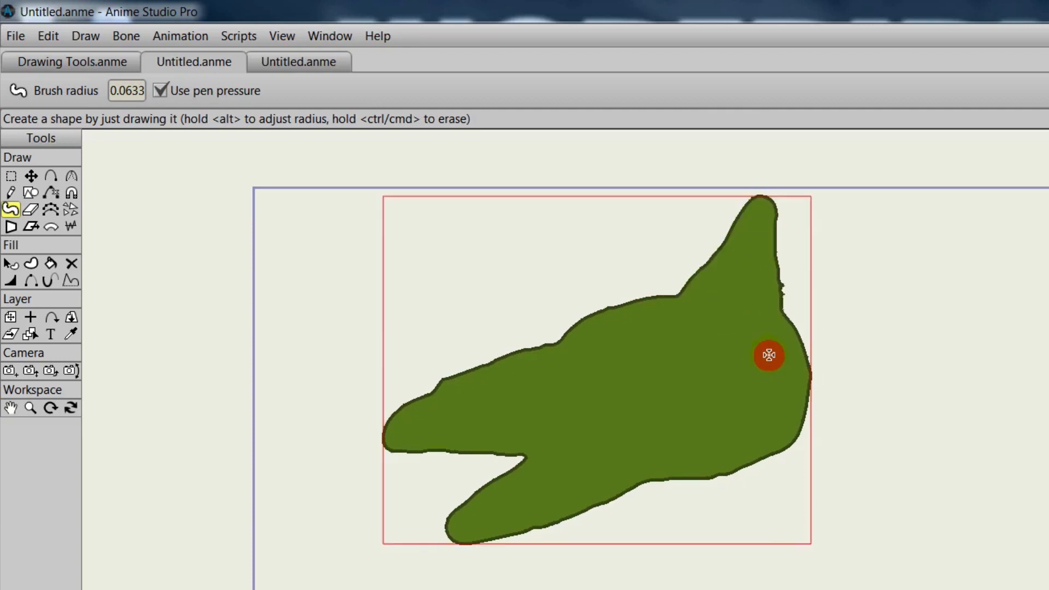
mouse_move(769, 349)
left_mouse_down()
mouse_move(811, 361)
mouse_move(887, 421)
mouse_move(876, 469)
mouse_move(816, 518)
mouse_move(752, 541)
mouse_move(709, 522)
mouse_move(677, 466)
mouse_move(700, 467)
mouse_move(759, 534)
mouse_move(731, 475)
mouse_move(767, 515)
mouse_move(820, 502)
mouse_move(809, 494)
mouse_move(828, 468)
mouse_move(798, 422)
mouse_move(801, 392)
mouse_move(816, 432)
mouse_move(826, 409)
mouse_move(844, 459)
mouse_move(855, 412)
mouse_move(854, 471)
left_mouse_up()
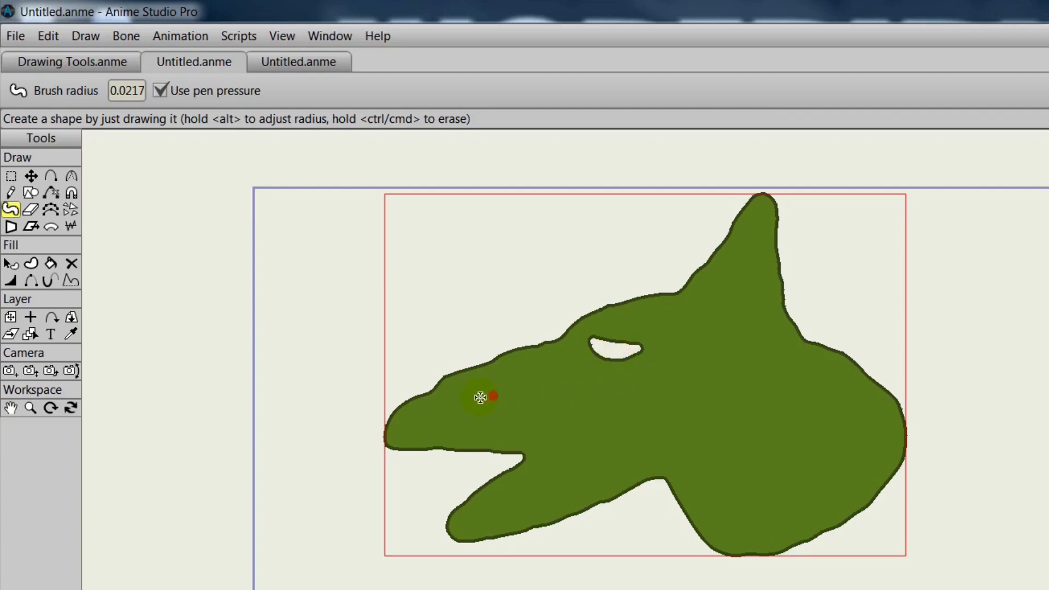
Paint small pointed teeth along the upper and lower jaws with a brush radius of 0.0217
mouse_move(409, 443)
left_mouse_down()
mouse_move(435, 475)
mouse_move(442, 450)
mouse_move(485, 466)
mouse_move(486, 445)
mouse_move(496, 431)
left_mouse_up()
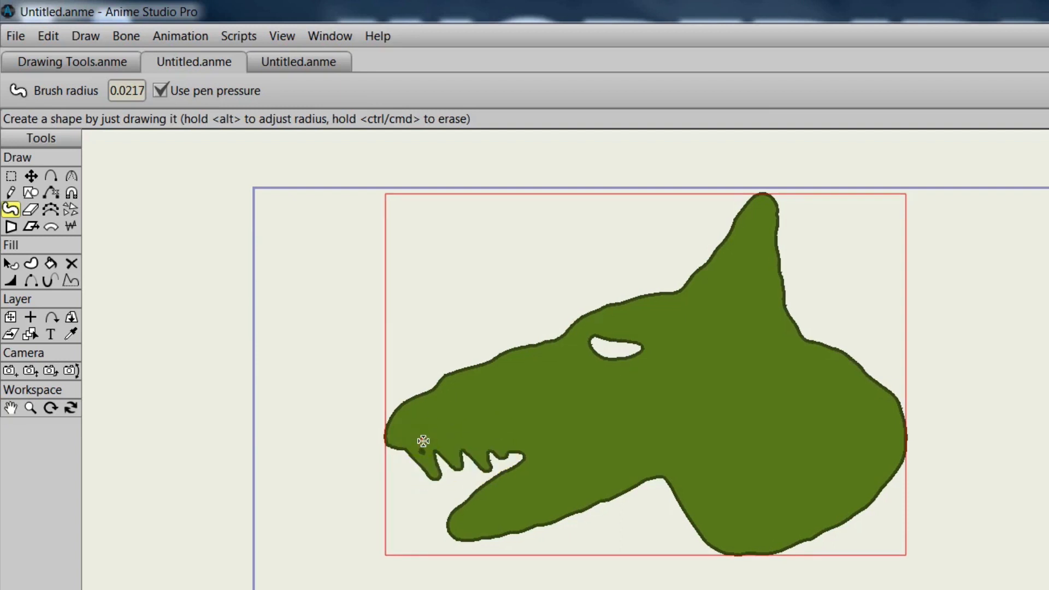
left_click(424, 449)
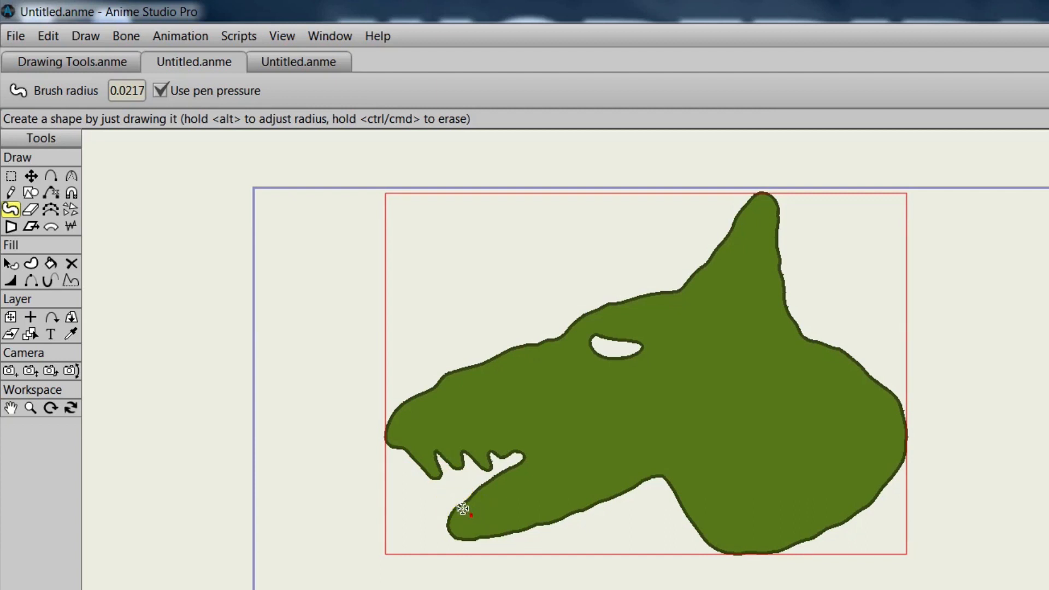
mouse_move(463, 509)
left_mouse_down()
mouse_move(452, 496)
mouse_move(461, 485)
mouse_move(484, 500)
left_mouse_up()
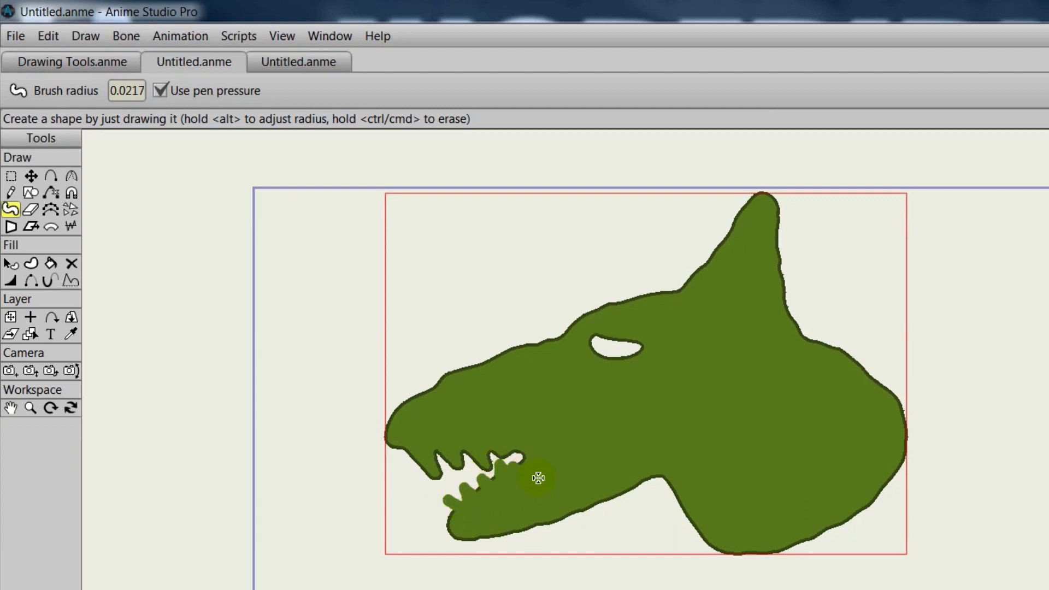
Set the brush radius to 0.04, erase around the lower jaw, ear tip and snout to refine the outline, and narrow the eye hole
left_click_drag(538, 478, 541, 475)
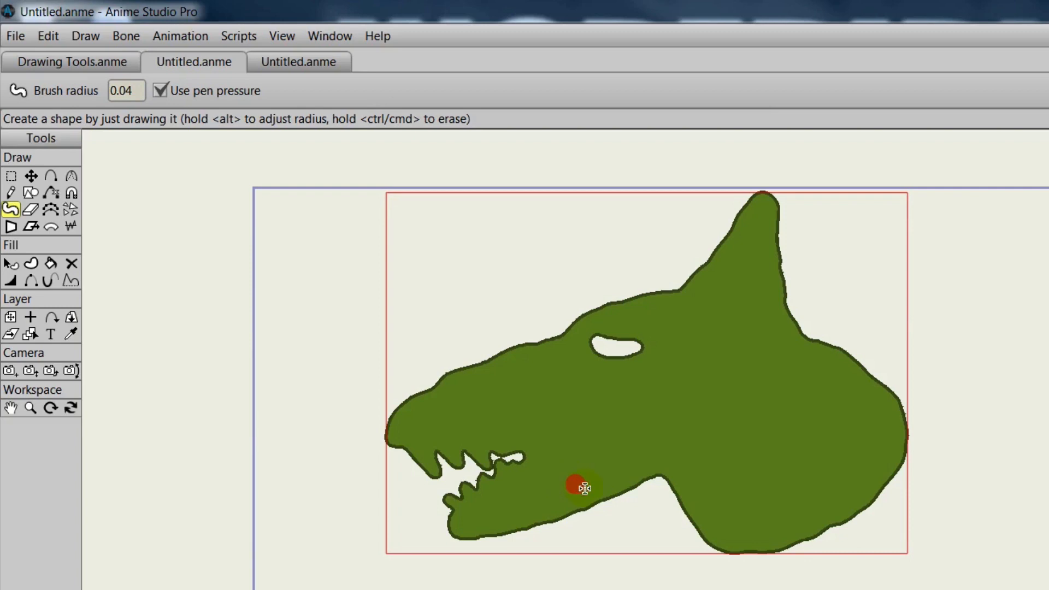
mouse_move(475, 553)
left_mouse_down()
mouse_move(533, 525)
mouse_move(696, 489)
left_mouse_up()
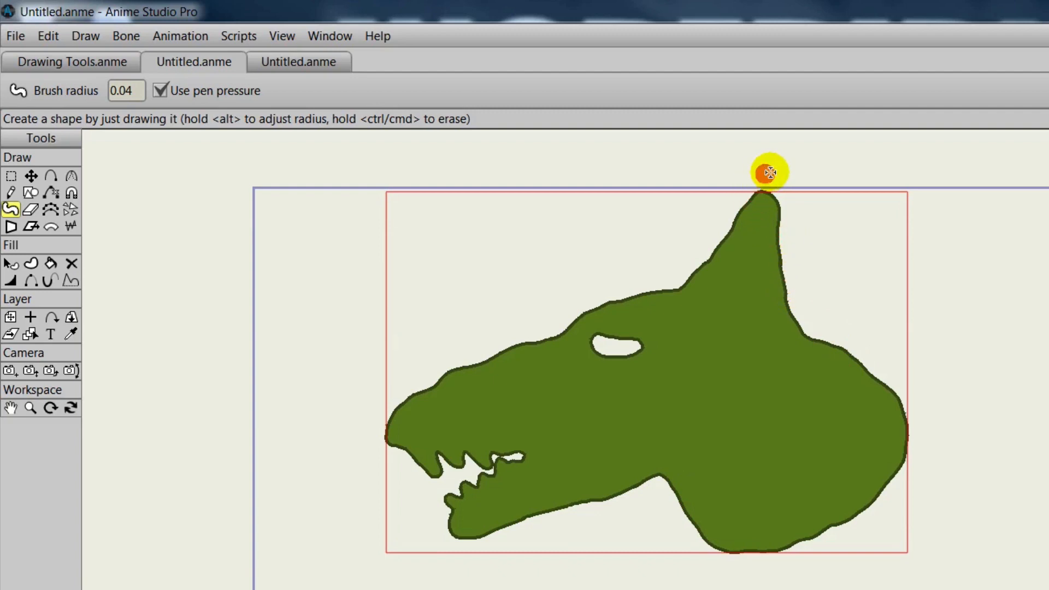
mouse_move(770, 172)
left_mouse_down()
mouse_move(716, 237)
mouse_move(658, 276)
left_mouse_up()
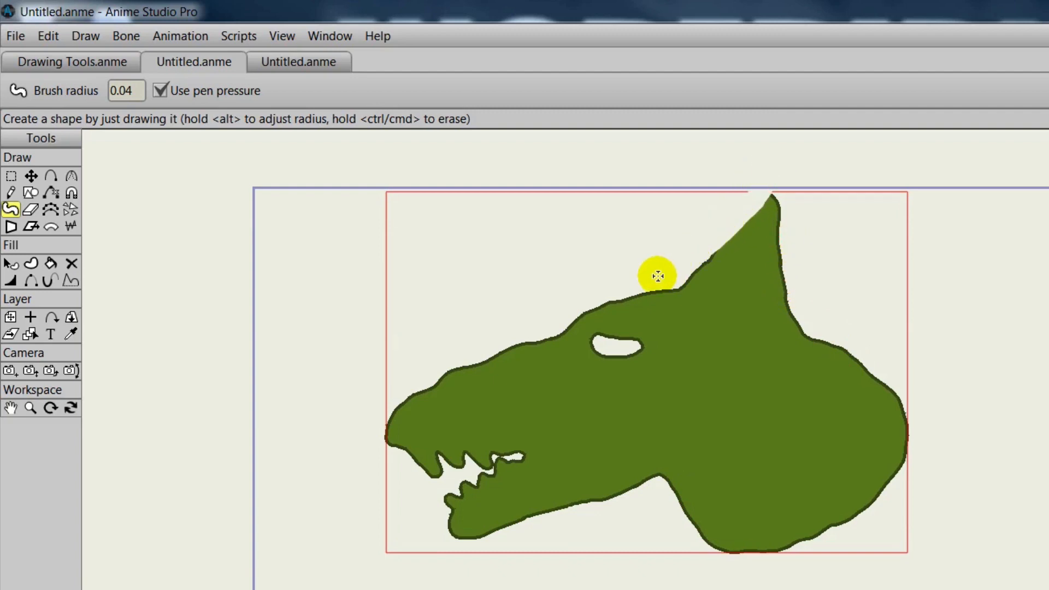
mouse_move(629, 328)
left_mouse_down()
mouse_move(573, 358)
mouse_move(585, 335)
mouse_move(573, 312)
mouse_move(524, 307)
mouse_move(519, 330)
left_mouse_up()
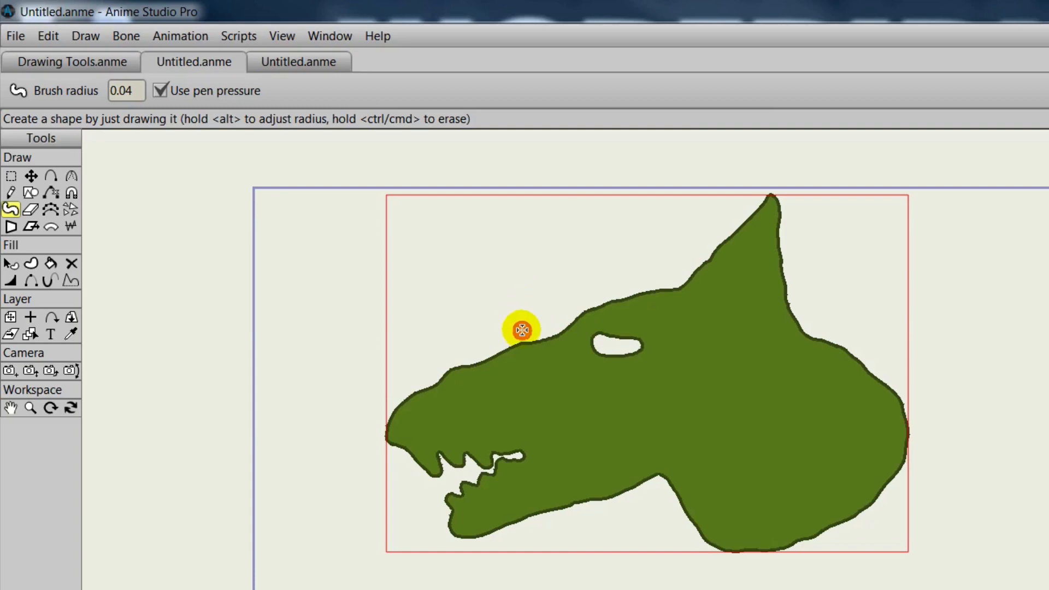
mouse_move(521, 330)
left_mouse_down()
mouse_move(585, 339)
mouse_move(598, 329)
mouse_move(675, 346)
left_mouse_up()
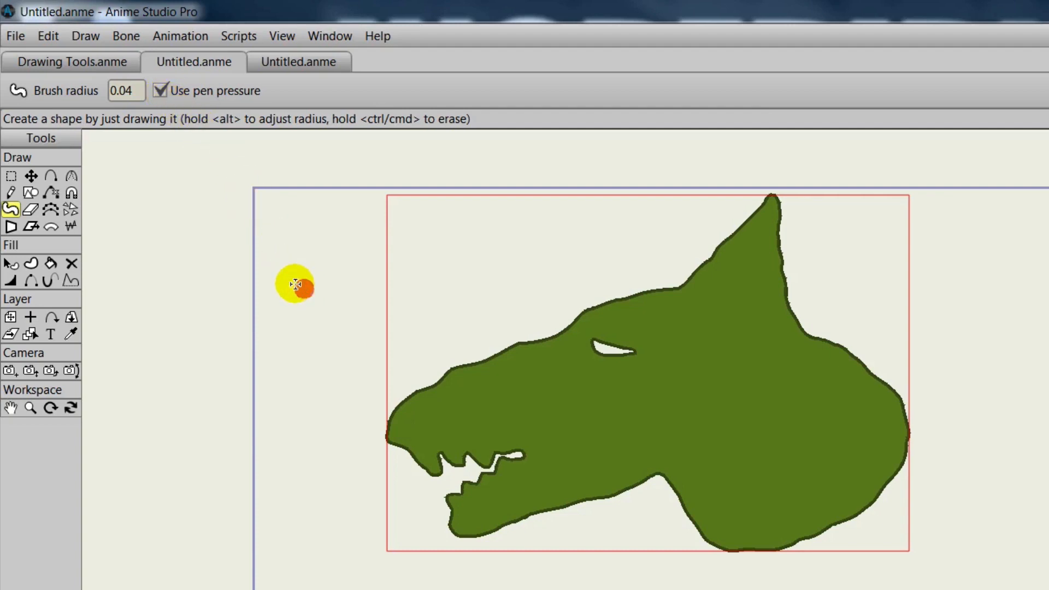
Show the head's points and set the Point Reduction brush radius to 0.20
left_click(31, 176)
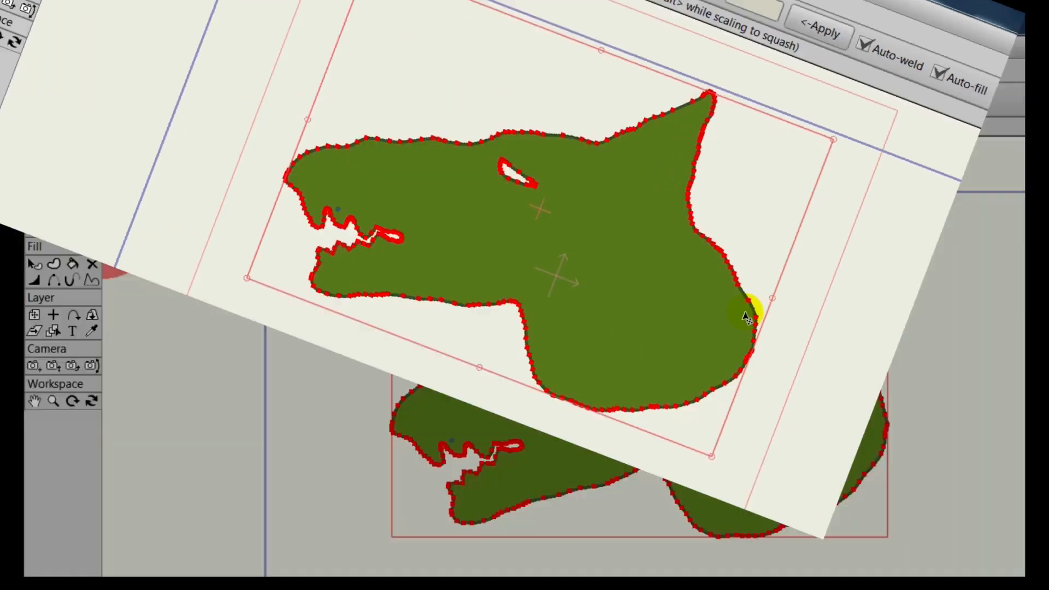
left_click(50, 208)
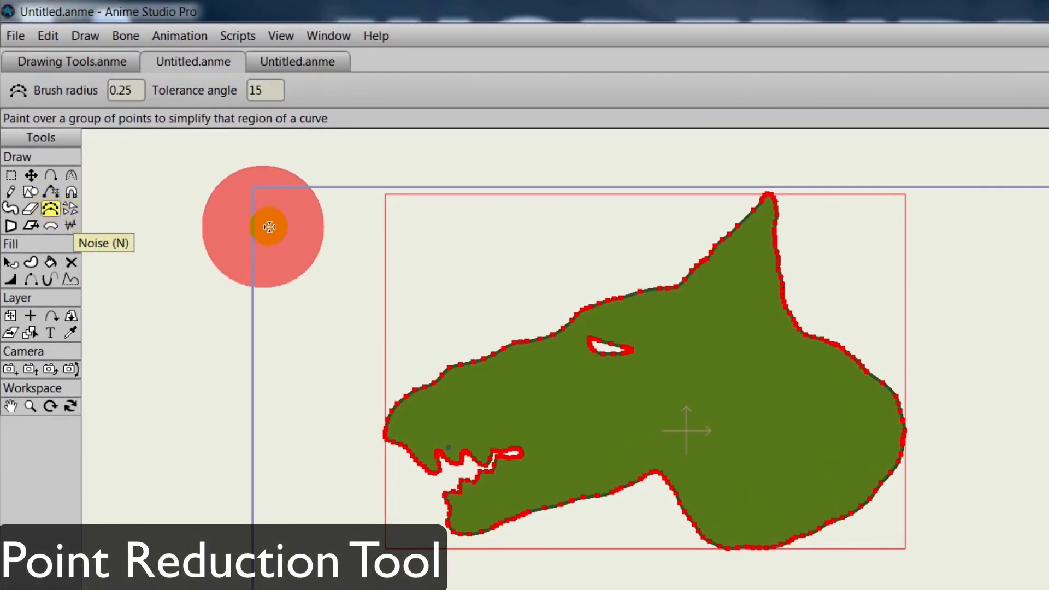
mouse_move(282, 254)
left_mouse_down()
mouse_move(207, 251)
mouse_move(257, 257)
left_mouse_up()
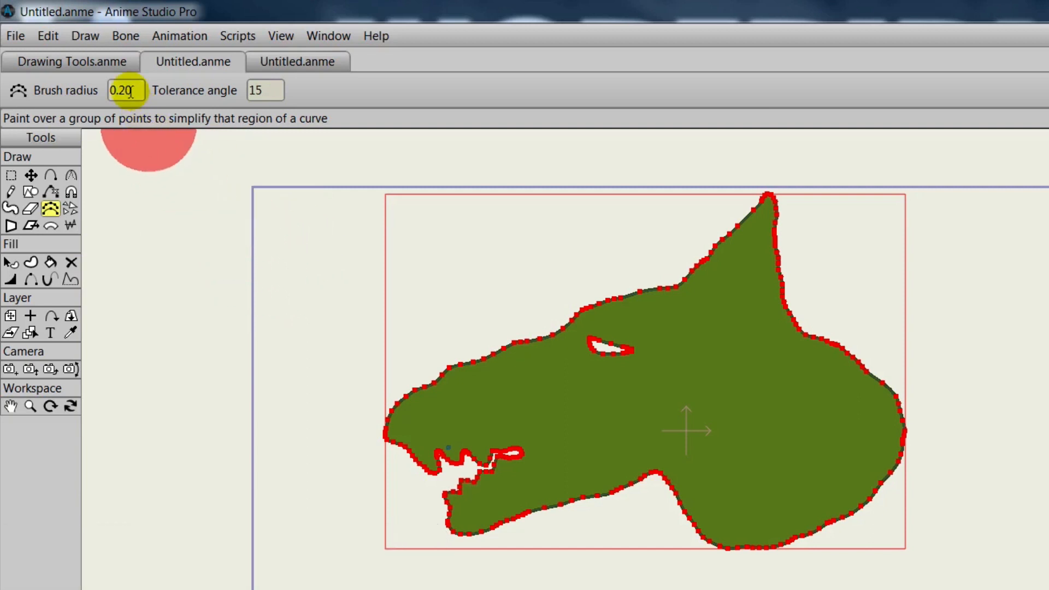
scroll(134, 89, "up", 2)
scroll(135, 90, "down", 2)
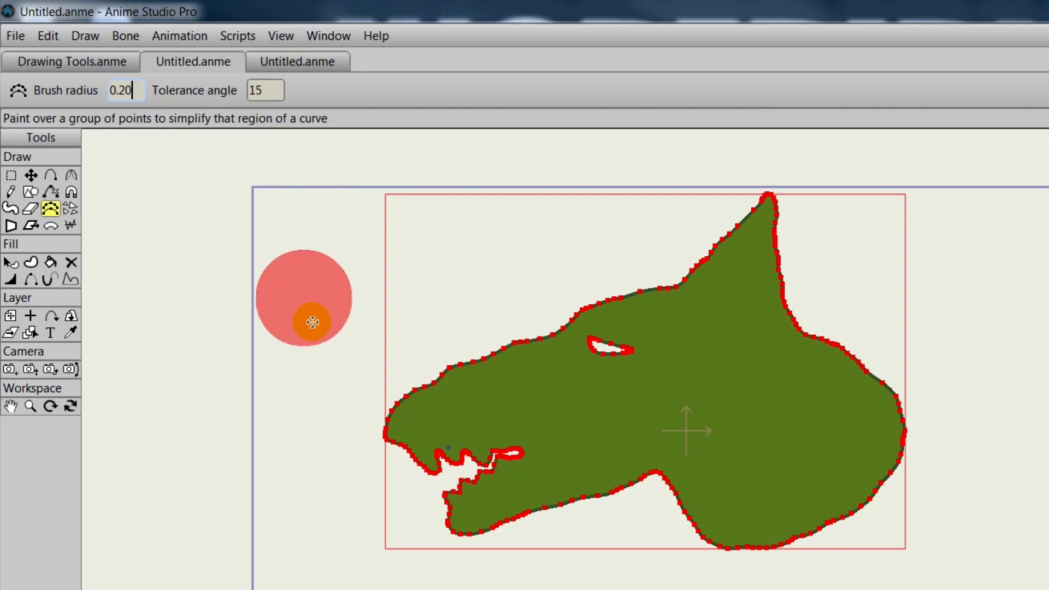
Try simplifying the outline from the snout over the ear with a tolerance angle of 15, and undo the reduction
mouse_move(358, 430)
left_mouse_down()
mouse_move(436, 374)
mouse_move(517, 353)
mouse_move(615, 297)
mouse_move(697, 269)
mouse_move(814, 177)
mouse_move(866, 159)
left_mouse_up()
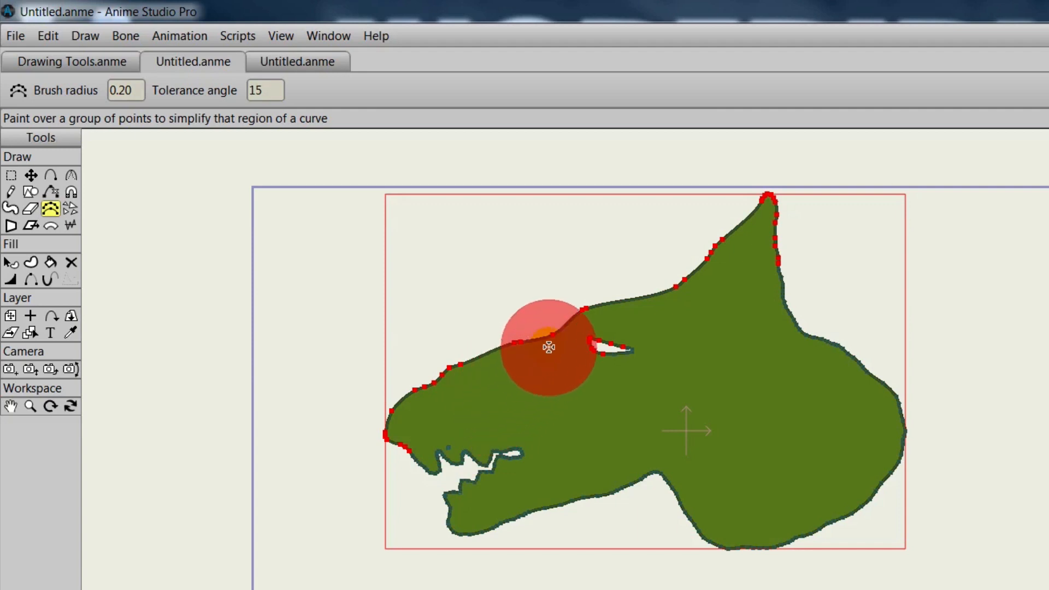
left_click_drag(919, 336, 918, 336)
key("ctrl+z")
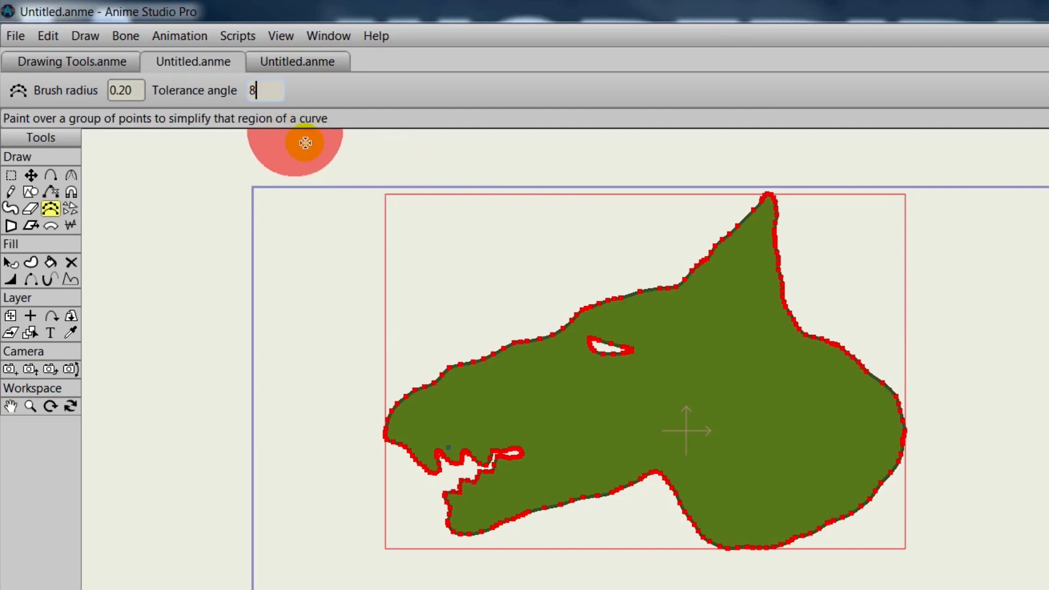
Simplify the head's outline with a tolerance angle of 8, reducing the brush radius to 0.0683, and repeat with a tolerance angle of 15
mouse_move(387, 403)
left_mouse_down()
mouse_move(505, 349)
mouse_move(567, 287)
mouse_move(673, 257)
left_mouse_up()
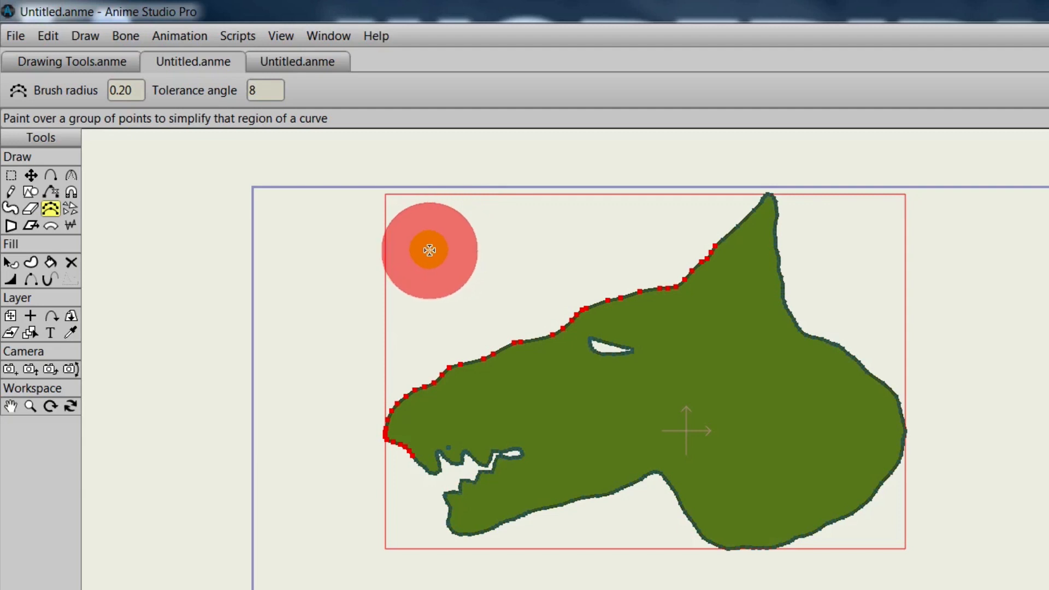
left_click_drag(430, 251, 363, 246)
mouse_move(803, 241)
left_mouse_down()
mouse_move(784, 225)
mouse_move(780, 251)
mouse_move(801, 327)
mouse_move(897, 405)
mouse_move(903, 449)
mouse_move(826, 541)
mouse_move(728, 555)
mouse_move(689, 533)
mouse_move(657, 475)
mouse_move(608, 492)
left_mouse_up()
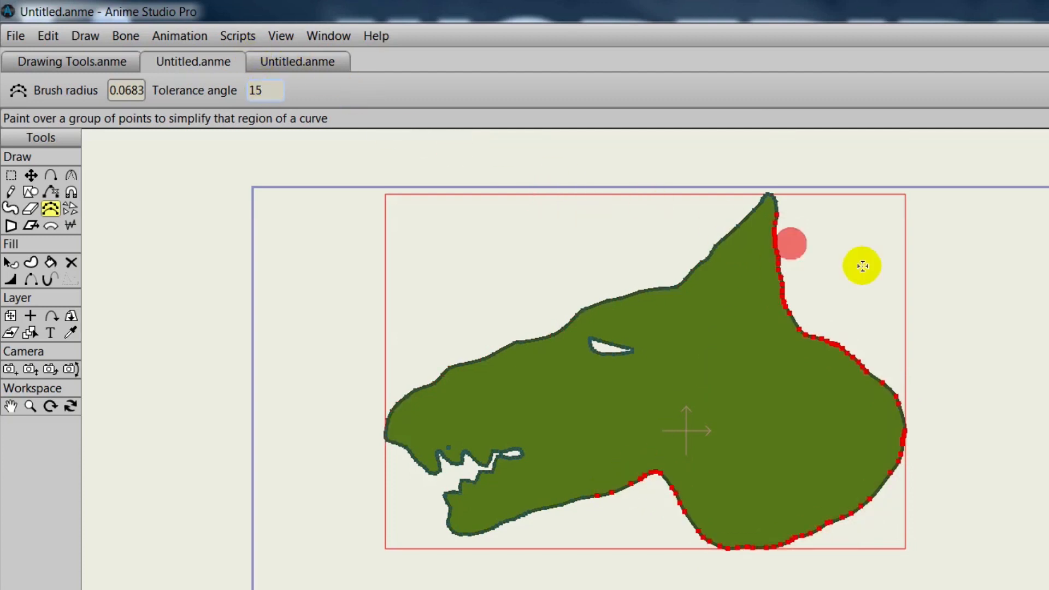
mouse_move(775, 217)
left_mouse_down()
mouse_move(777, 299)
mouse_move(907, 416)
mouse_move(888, 474)
mouse_move(935, 484)
left_mouse_up()
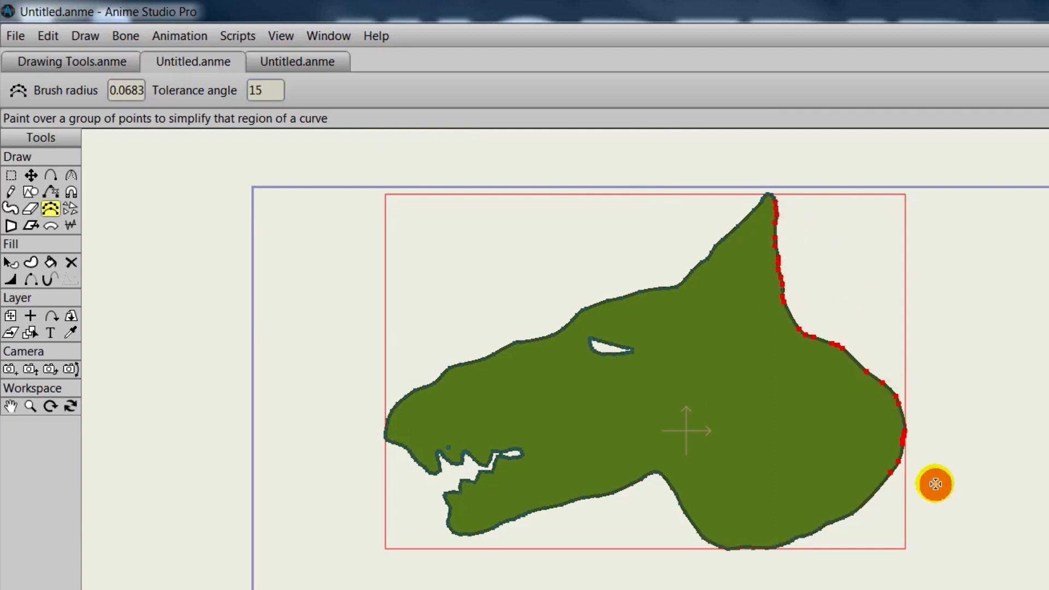
mouse_move(606, 488)
left_mouse_down()
mouse_move(469, 527)
mouse_move(449, 519)
mouse_move(450, 498)
mouse_move(513, 451)
mouse_move(452, 452)
mouse_move(435, 468)
mouse_move(388, 432)
mouse_move(396, 391)
left_mouse_up()
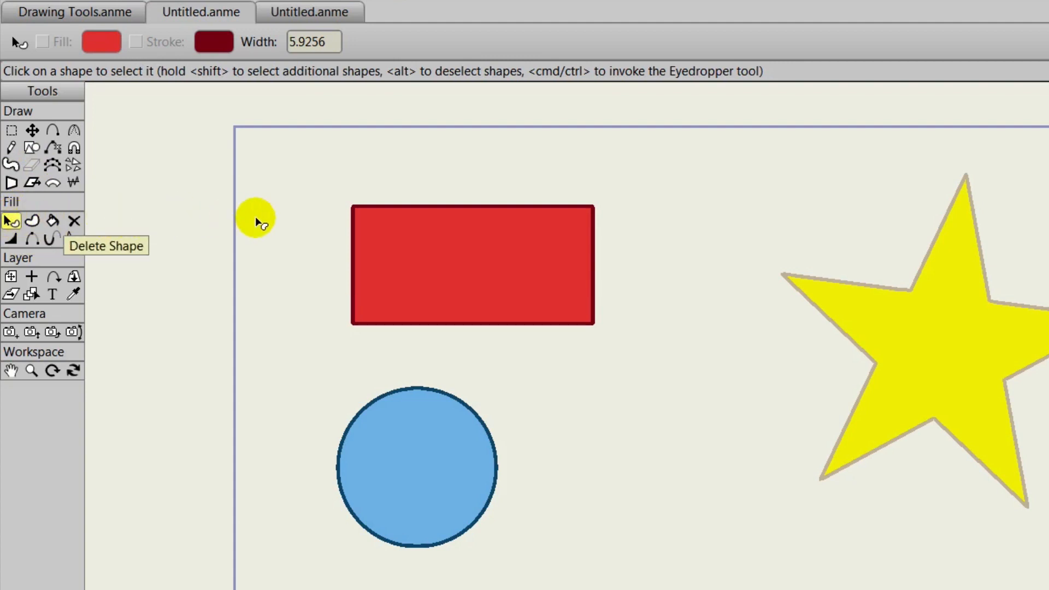
Select the red rectangle and erase a diagonal strip through it with an eraser radius of 0.0683
left_click(420, 247)
left_click(419, 246)
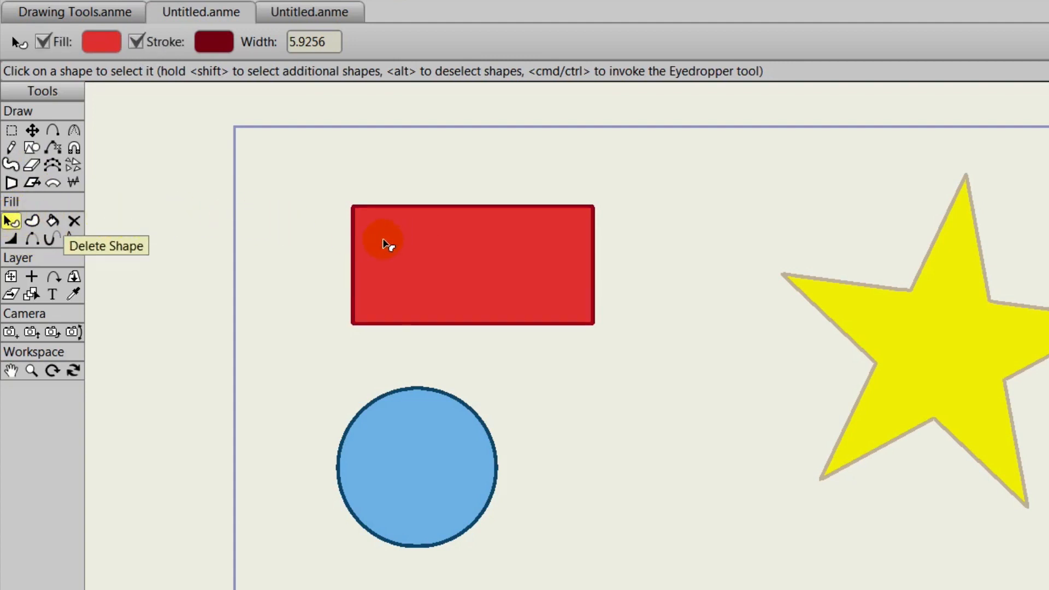
left_click(32, 163)
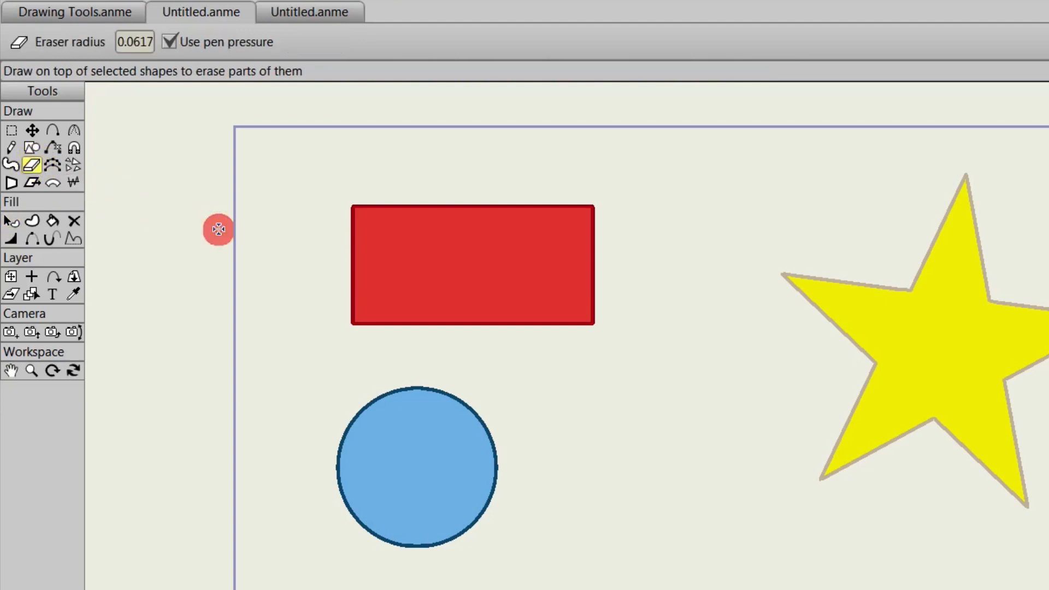
mouse_move(218, 229)
left_mouse_down()
mouse_move(287, 225)
mouse_move(225, 222)
mouse_move(391, 154)
left_mouse_up()
left_click_drag(435, 220, 543, 403)
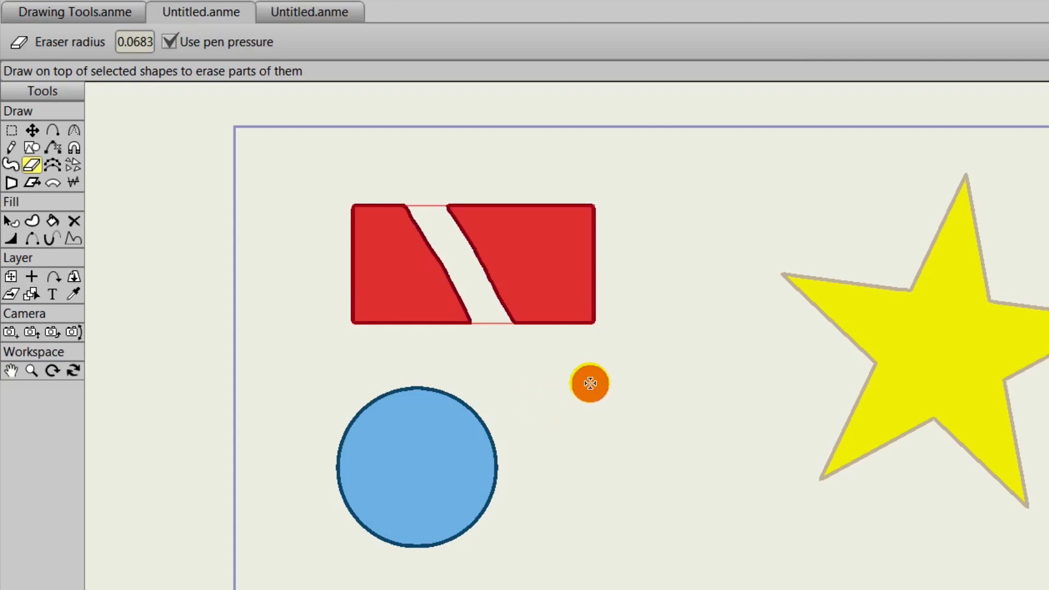
Enlarge the eraser radius to 0.1450, cut away the rectangle's upper-right corner, and try erasing the unselected blue circle
left_click_drag(590, 384, 631, 379)
mouse_move(604, 180)
left_mouse_down()
mouse_move(605, 228)
mouse_move(641, 273)
mouse_move(611, 253)
mouse_move(571, 187)
left_mouse_up()
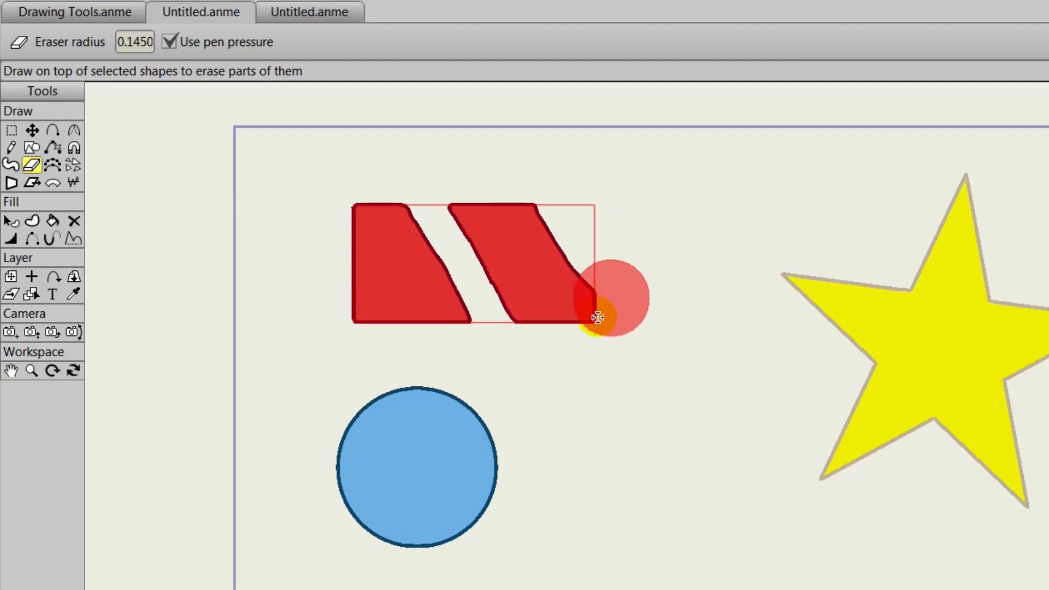
mouse_move(500, 395)
left_mouse_down()
mouse_move(480, 428)
mouse_move(478, 479)
mouse_move(497, 528)
mouse_move(556, 556)
left_mouse_up()
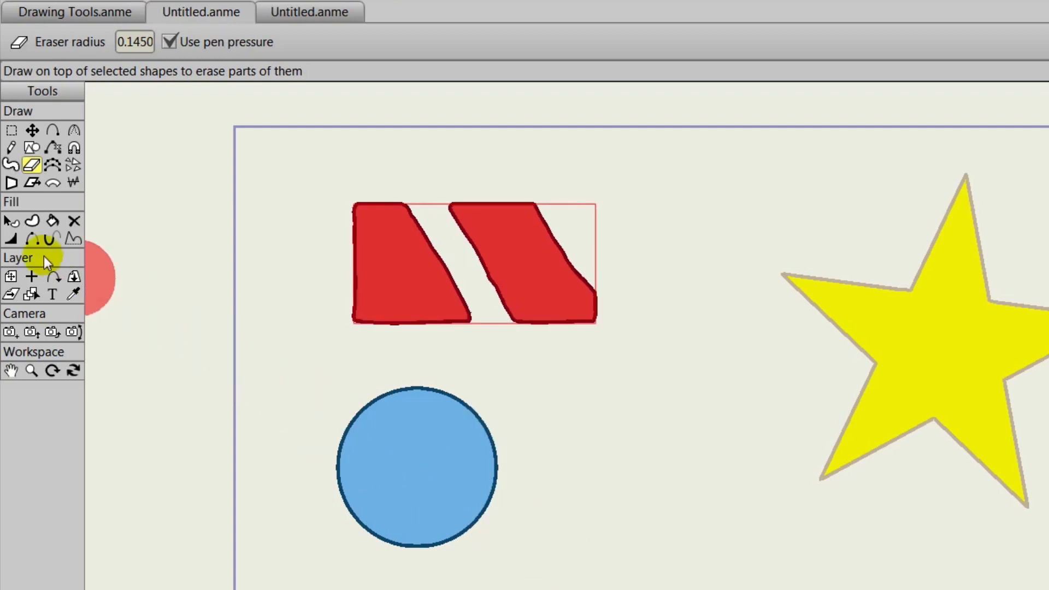
Select the blue circle, erase its right side to form a crescent, and show the crescent's points
left_click(11, 221)
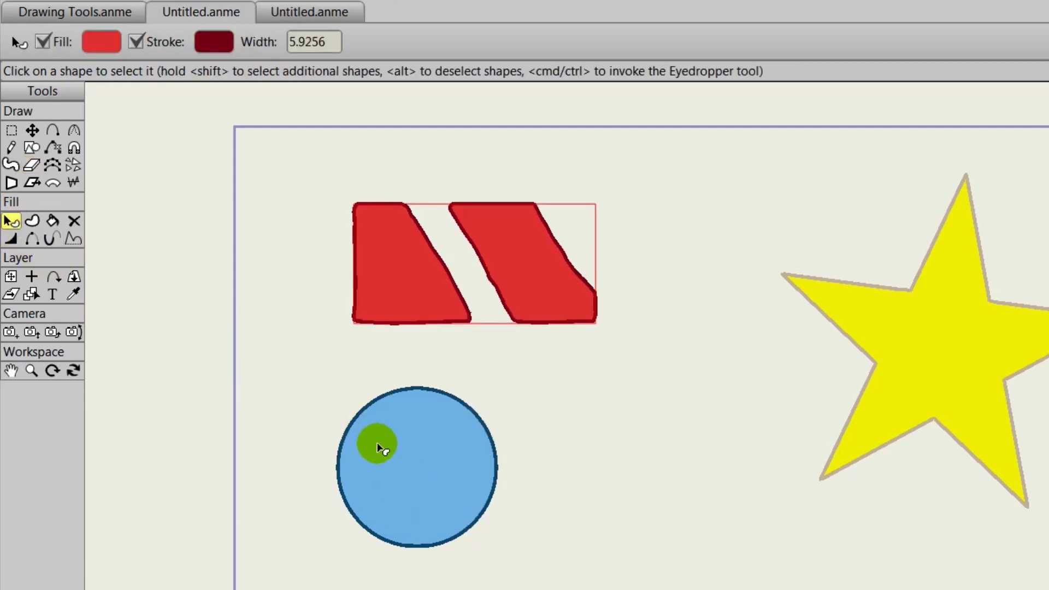
left_click(381, 446)
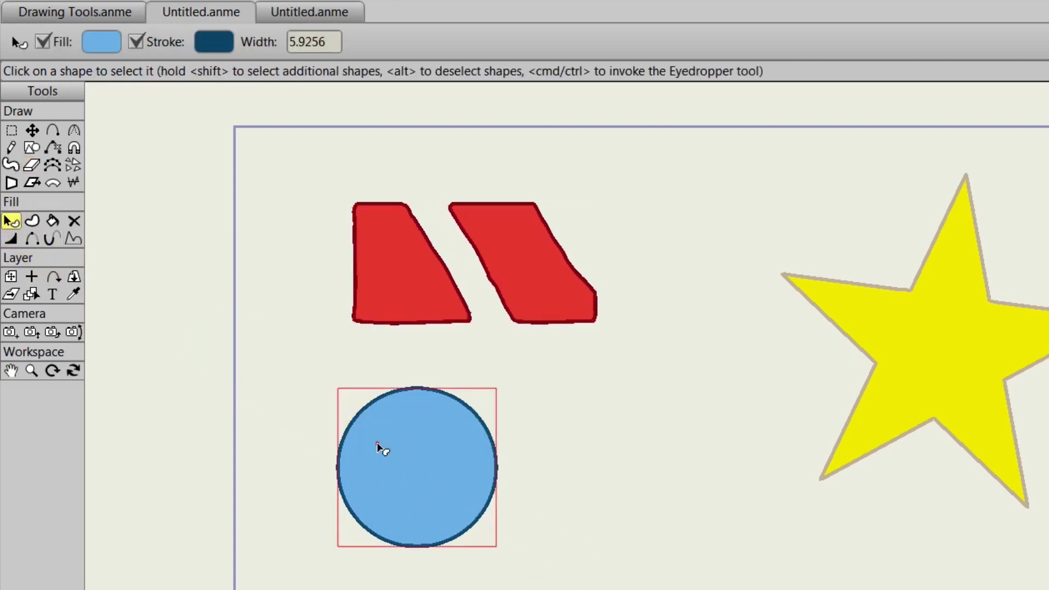
left_click(33, 165)
mouse_move(428, 387)
left_mouse_down()
mouse_move(506, 396)
mouse_move(460, 412)
mouse_move(438, 460)
mouse_move(480, 507)
mouse_move(491, 446)
left_mouse_up()
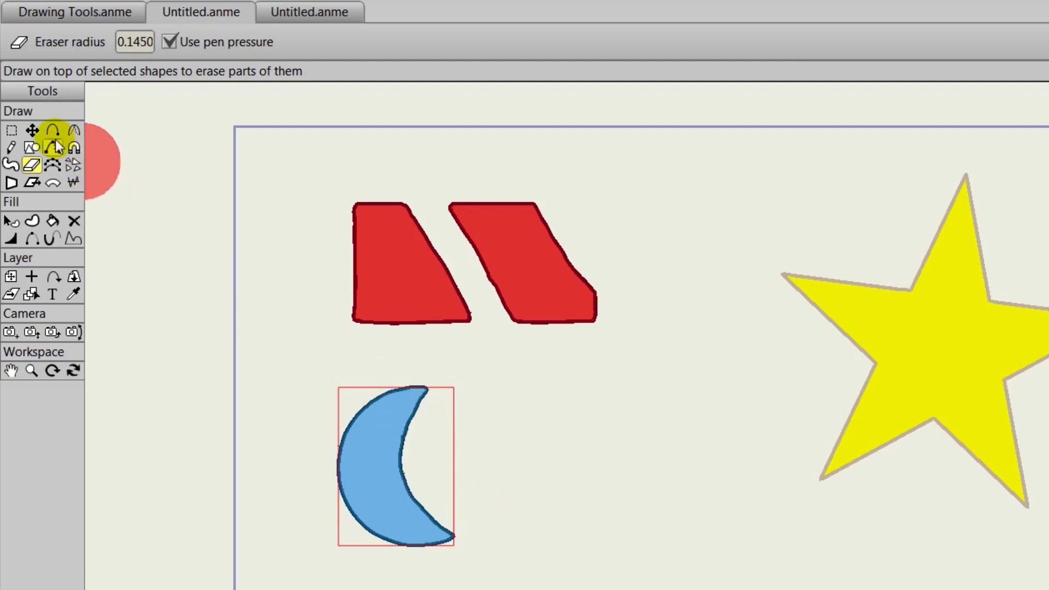
left_click(31, 130)
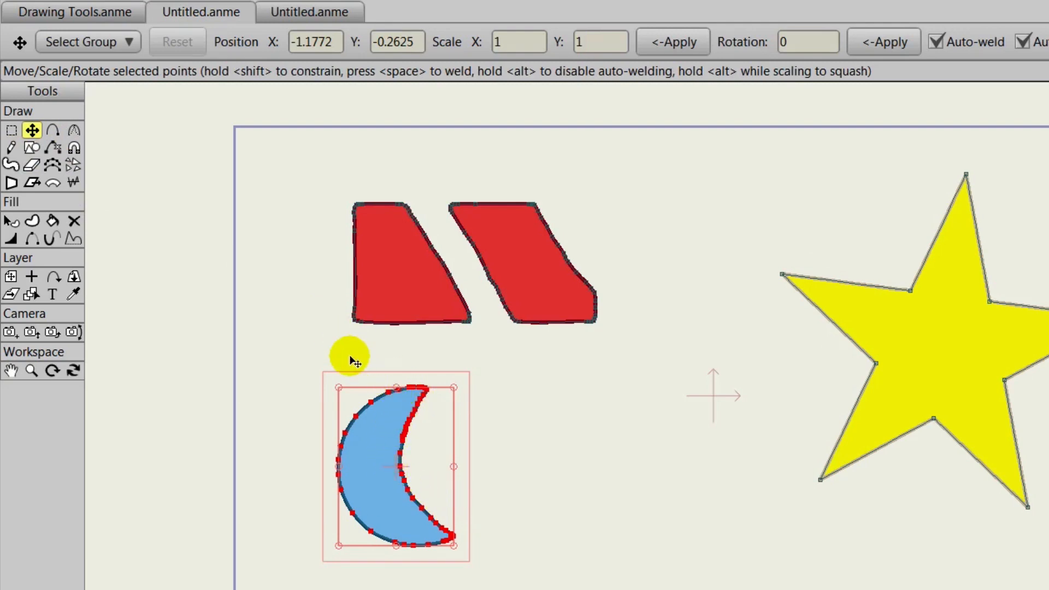
Select the yellow star, reduce the eraser radius to 0.0367, and erase winding strips across it
left_click(11, 221)
left_click(914, 325)
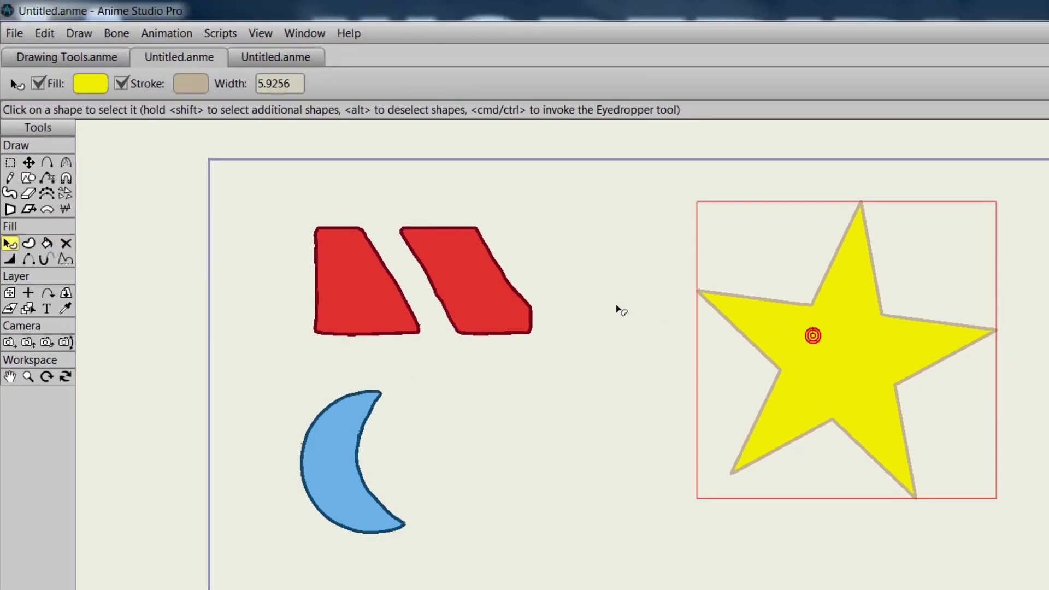
left_click(28, 193)
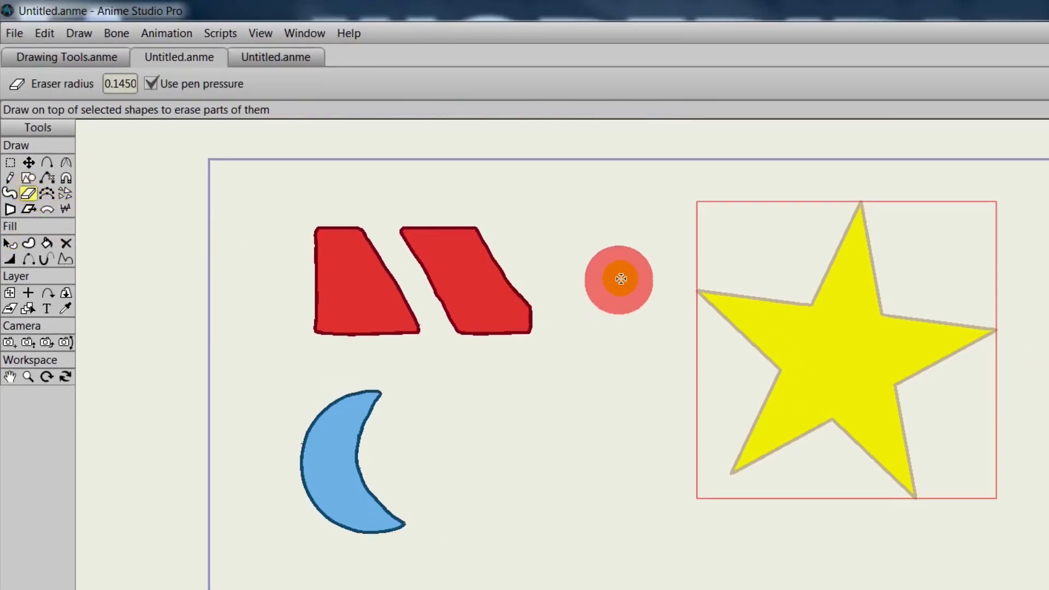
left_click_drag(632, 255, 582, 250)
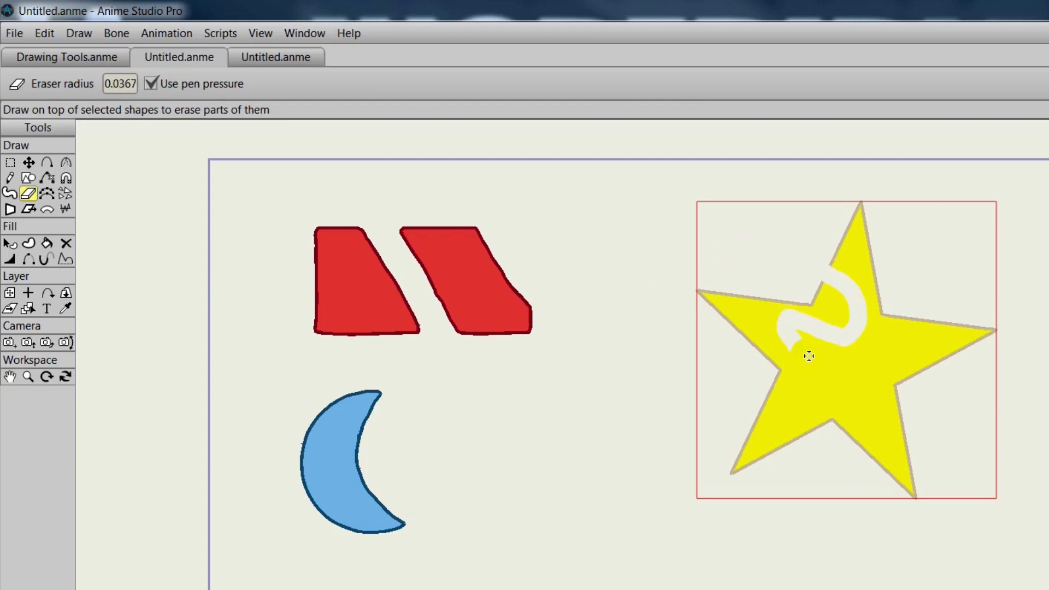
mouse_move(788, 436)
left_mouse_down()
mouse_move(818, 463)
mouse_move(856, 450)
mouse_move(877, 400)
left_mouse_up()
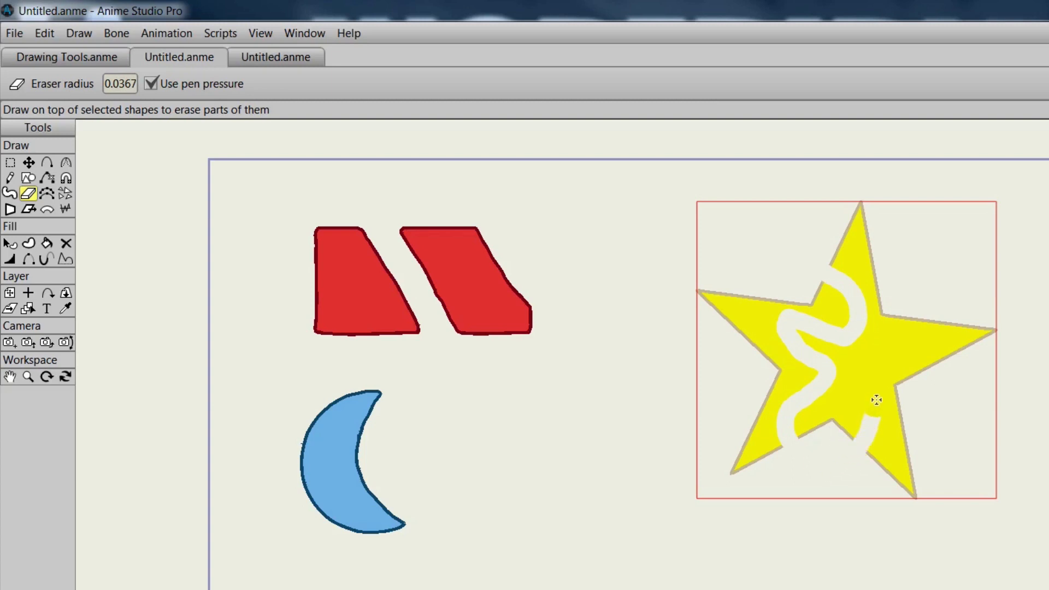
mouse_move(936, 352)
left_mouse_down()
mouse_move(946, 381)
mouse_move(964, 351)
mouse_move(951, 283)
mouse_move(883, 241)
mouse_move(777, 242)
mouse_move(691, 381)
mouse_move(771, 457)
mouse_move(794, 500)
left_mouse_up()
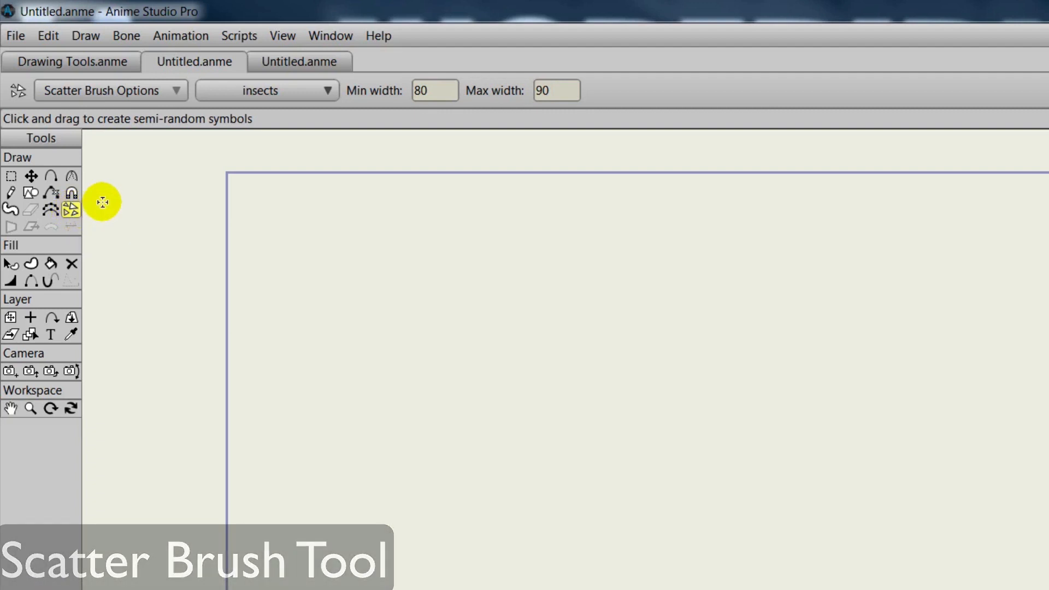
Scatter the insects brush in winding rows across the canvas with widths from 80 to 90
left_click(319, 88)
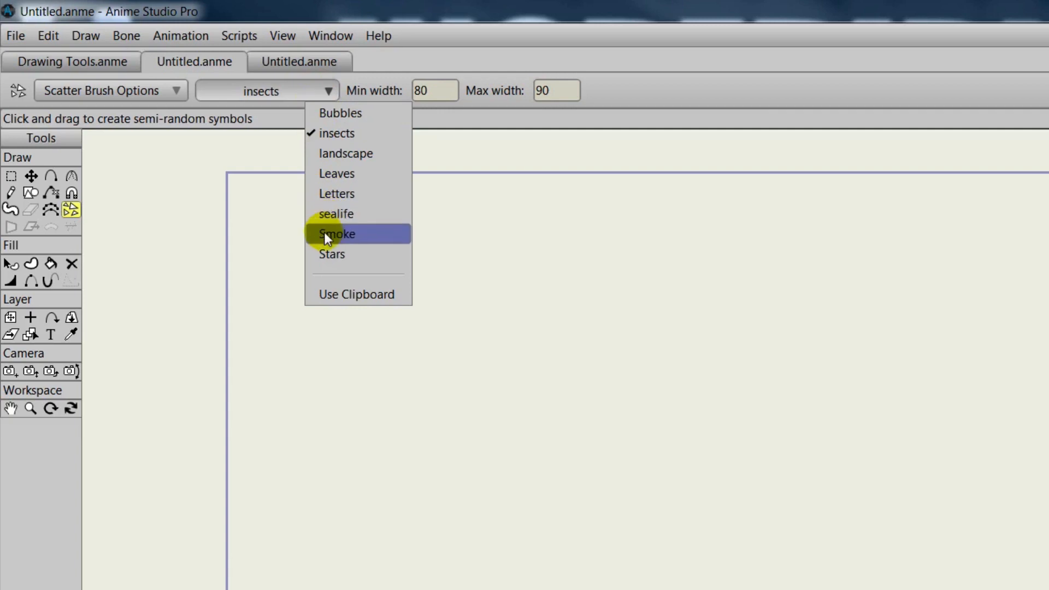
left_click(332, 133)
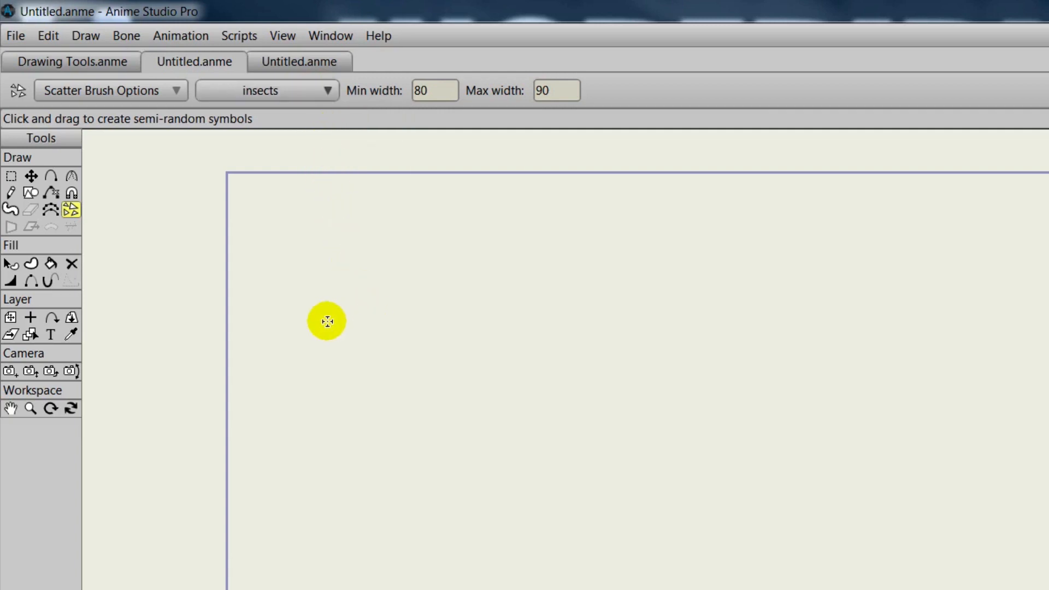
mouse_move(392, 314)
left_mouse_down()
mouse_move(430, 388)
mouse_move(416, 433)
mouse_move(440, 452)
mouse_move(499, 448)
mouse_move(582, 362)
mouse_move(619, 354)
mouse_move(636, 387)
mouse_move(602, 464)
mouse_move(618, 486)
mouse_move(676, 504)
mouse_move(761, 435)
mouse_move(785, 384)
mouse_move(841, 351)
mouse_move(962, 375)
mouse_move(932, 439)
mouse_move(834, 508)
mouse_move(866, 566)
mouse_move(973, 559)
mouse_move(1010, 272)
mouse_move(827, 253)
mouse_move(759, 286)
mouse_move(648, 297)
mouse_move(511, 248)
mouse_move(381, 239)
left_mouse_up()
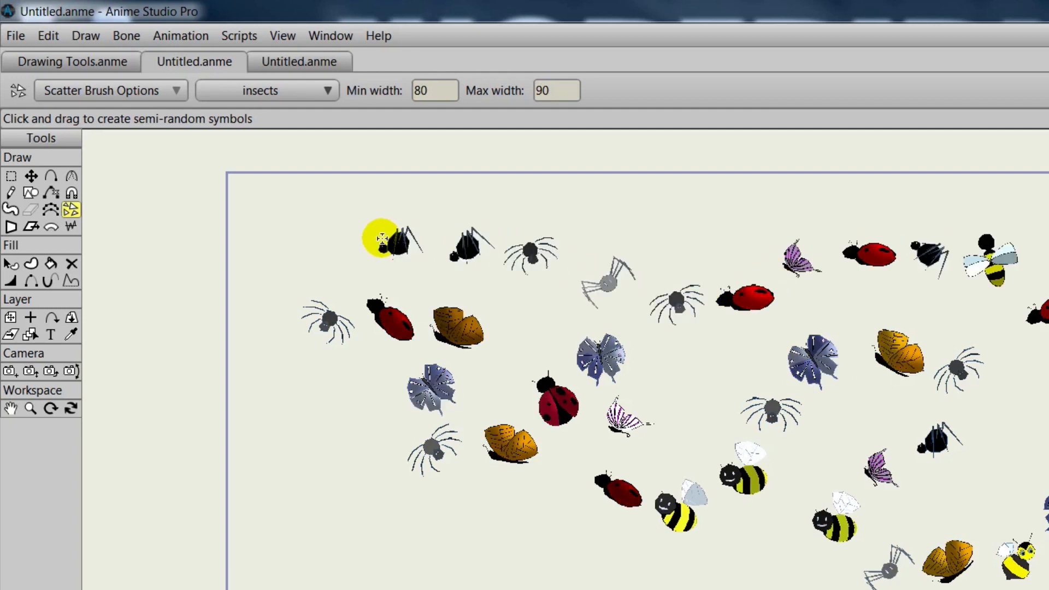
Scatter Bubbles along the canvas's lower and left edges, and delete everything on the canvas
left_click(326, 92)
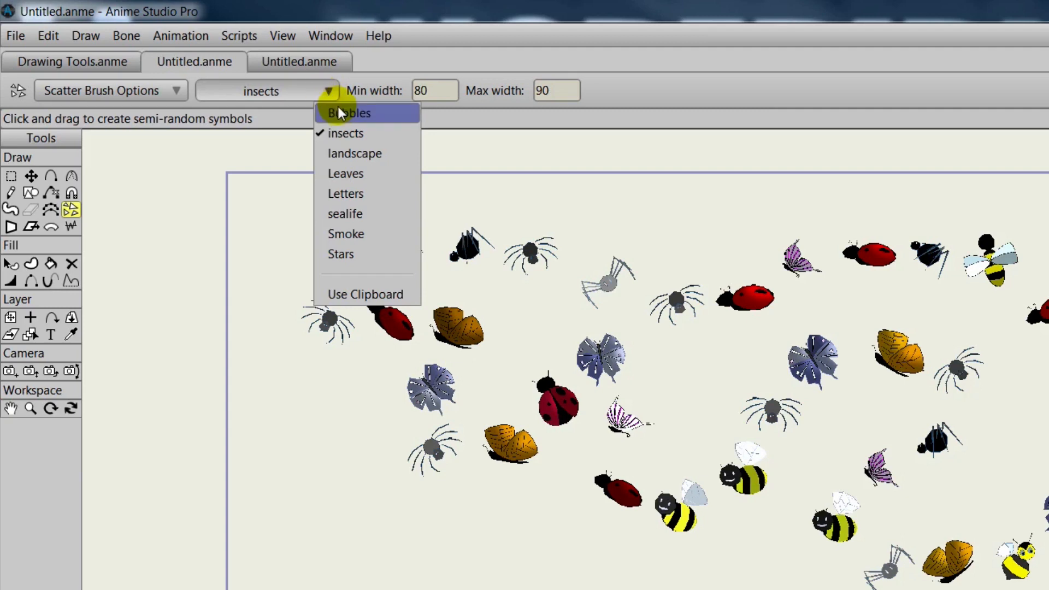
left_click(343, 112)
mouse_move(311, 449)
left_mouse_down()
mouse_move(364, 554)
mouse_move(453, 540)
mouse_move(700, 536)
mouse_move(685, 466)
mouse_move(600, 420)
mouse_move(425, 446)
mouse_move(336, 505)
mouse_move(262, 432)
mouse_move(251, 339)
left_mouse_up()
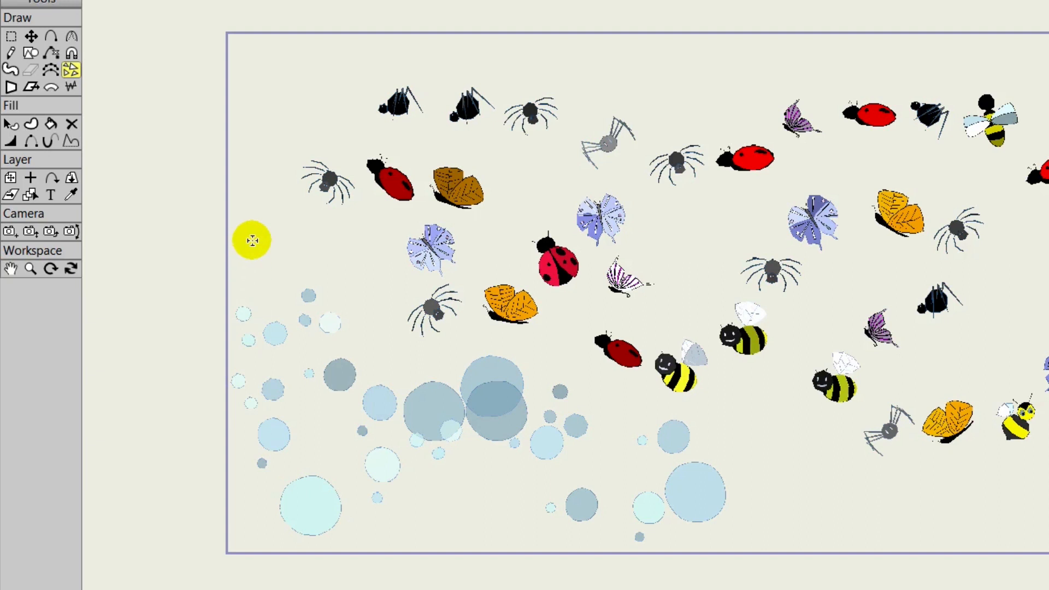
left_click_drag(251, 240, 265, 130)
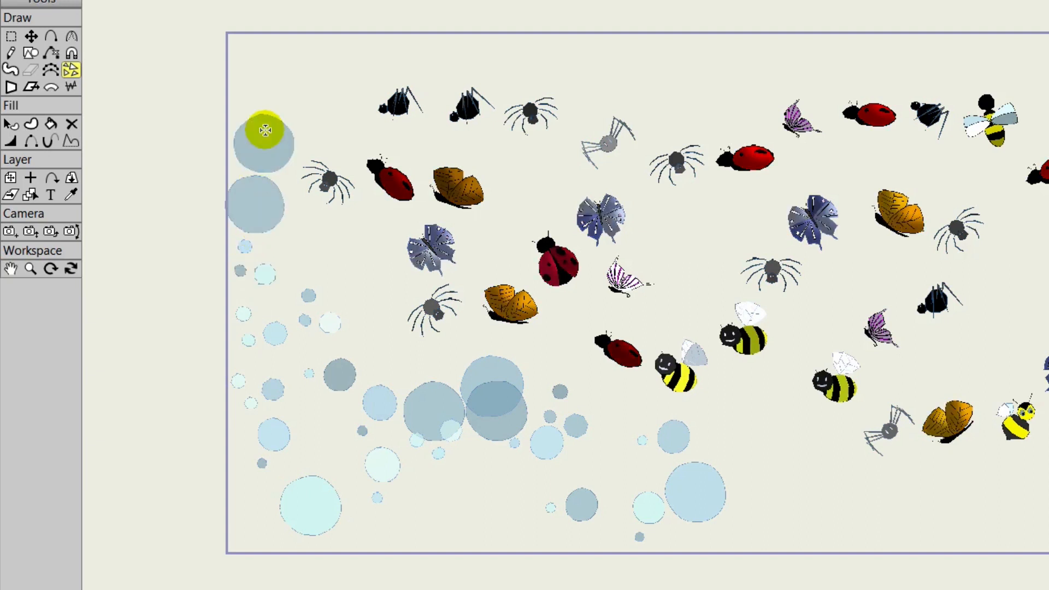
key("ctrl+a")
key("Delete")
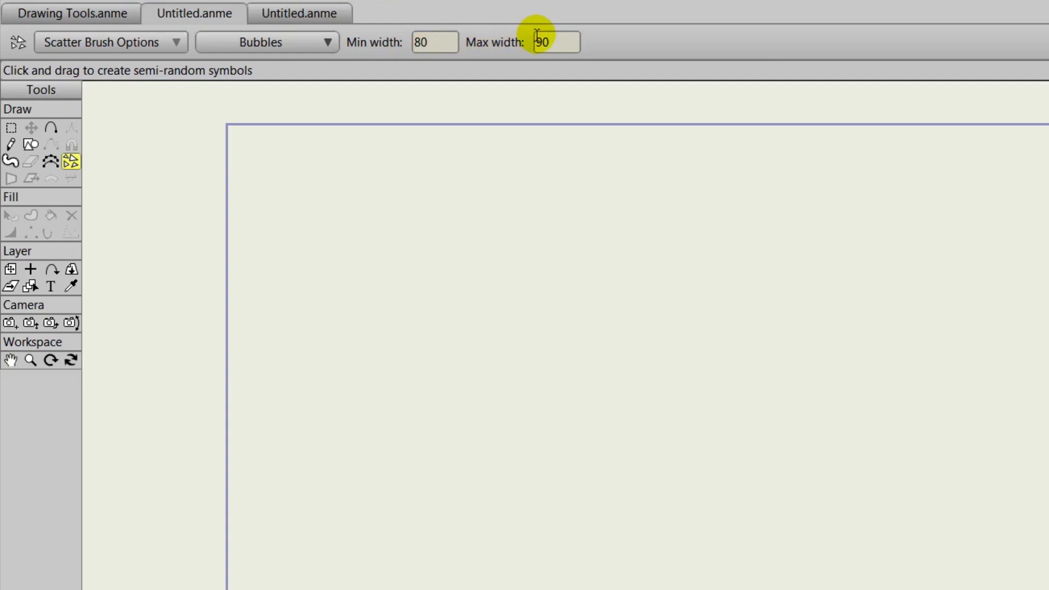
Set the Scatter Brush's minimum width to 20 and maximum width to 30
left_click(435, 48)
scroll(437, 53, "down", 1)
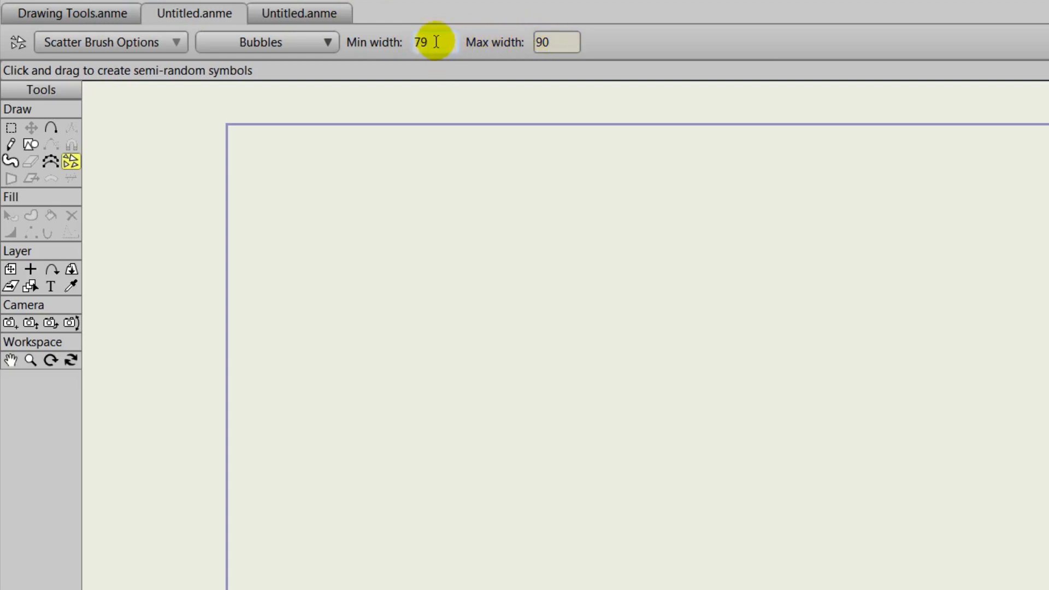
left_click_drag(435, 42, 374, 44)
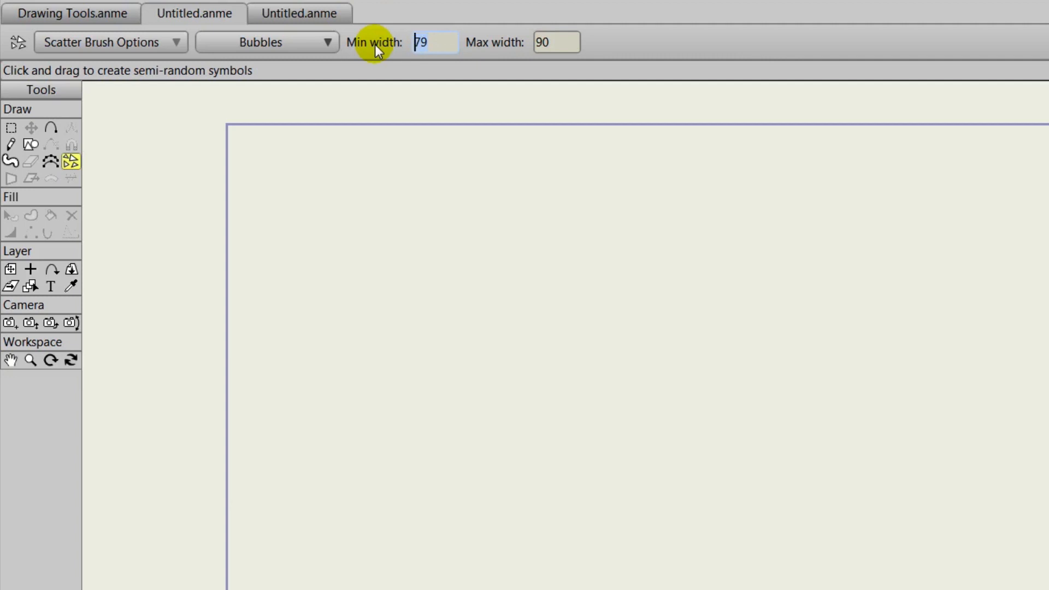
type("20")
left_click(563, 42)
left_click_drag(563, 42, 481, 48)
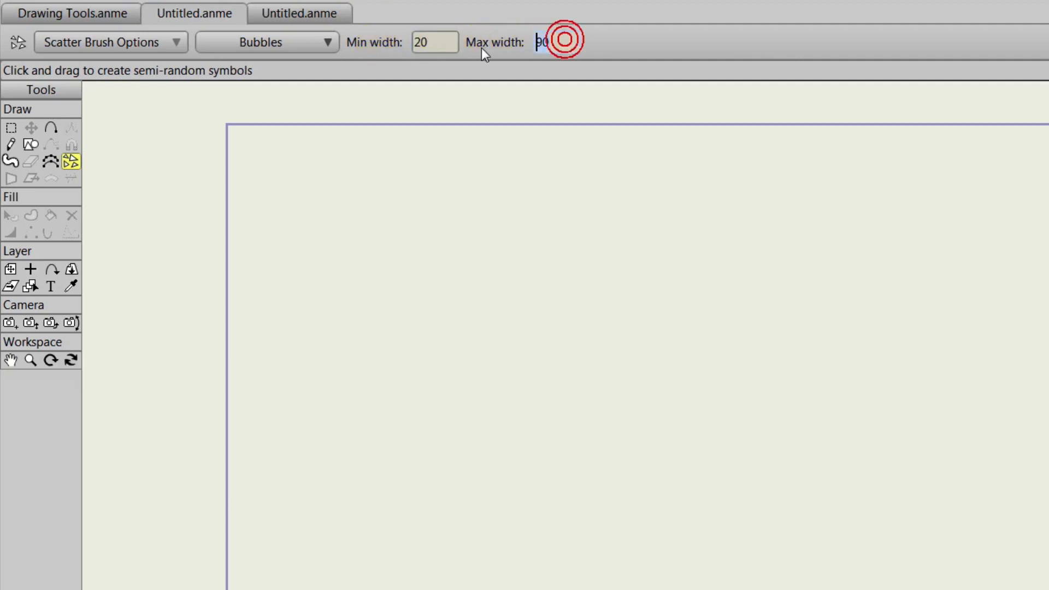
type("30")
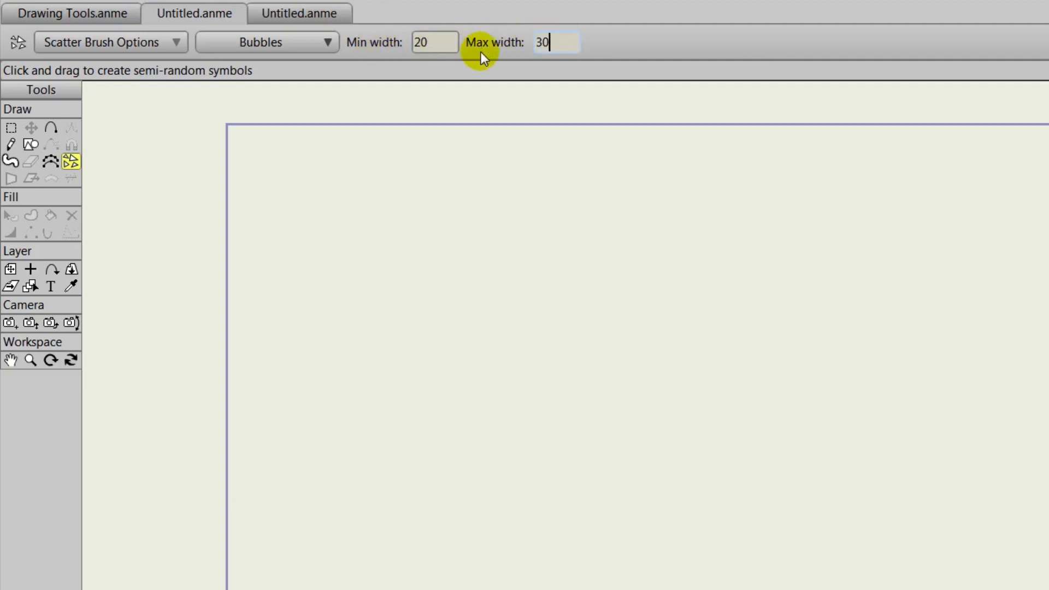
Scatter small insects along a winding stroke near the canvas's upper left, and review the Scatter Brush Options
left_click(307, 45)
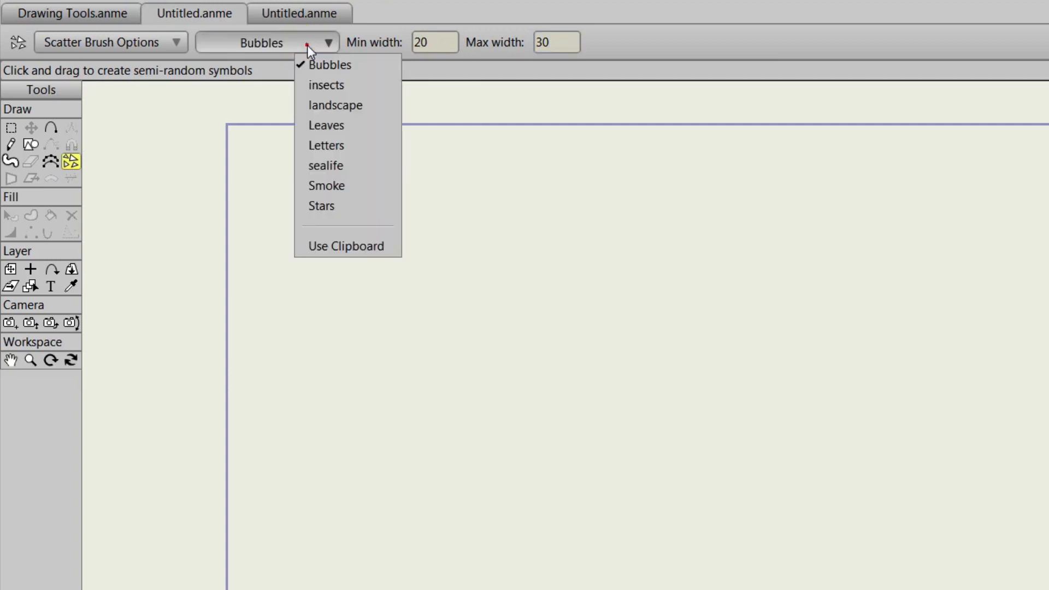
left_click(330, 85)
mouse_move(380, 250)
left_mouse_down()
mouse_move(417, 251)
mouse_move(390, 301)
mouse_move(483, 254)
mouse_move(477, 291)
mouse_move(440, 347)
mouse_move(599, 315)
mouse_move(577, 375)
mouse_move(659, 367)
mouse_move(674, 317)
mouse_move(592, 249)
left_mouse_up()
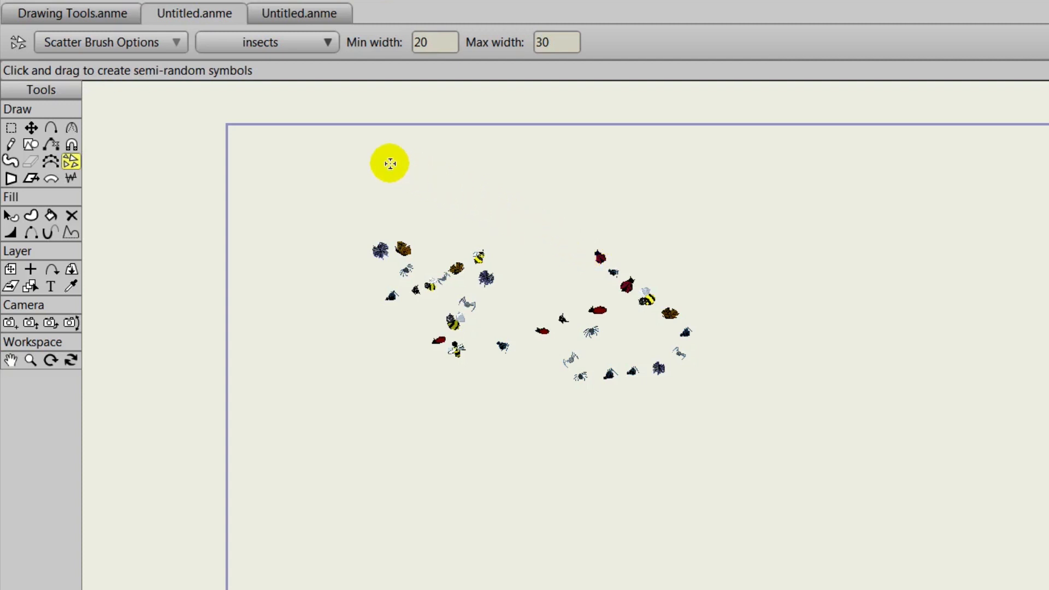
left_click(175, 43)
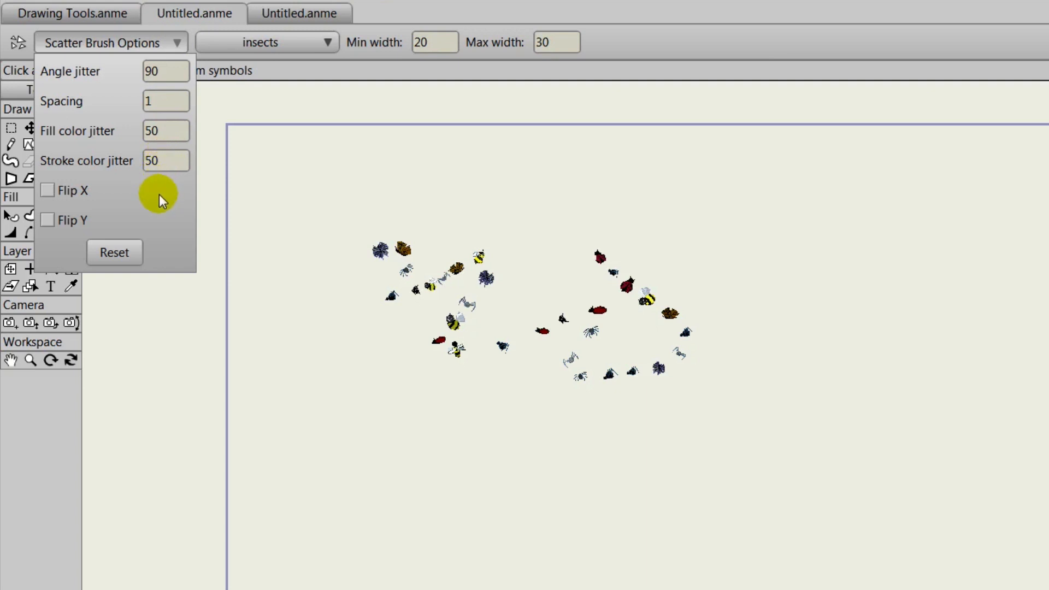
left_click(419, 75)
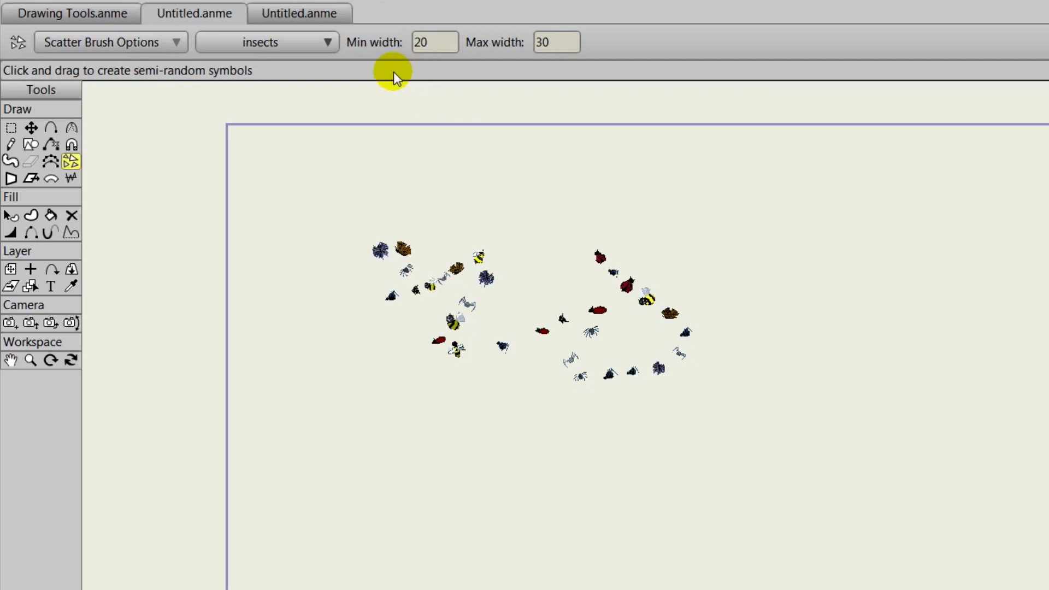
Switch to the night-sky document with the moon, activate Draw Shape, and set the default fill colour to white (FFFFFF)
left_click(296, 13)
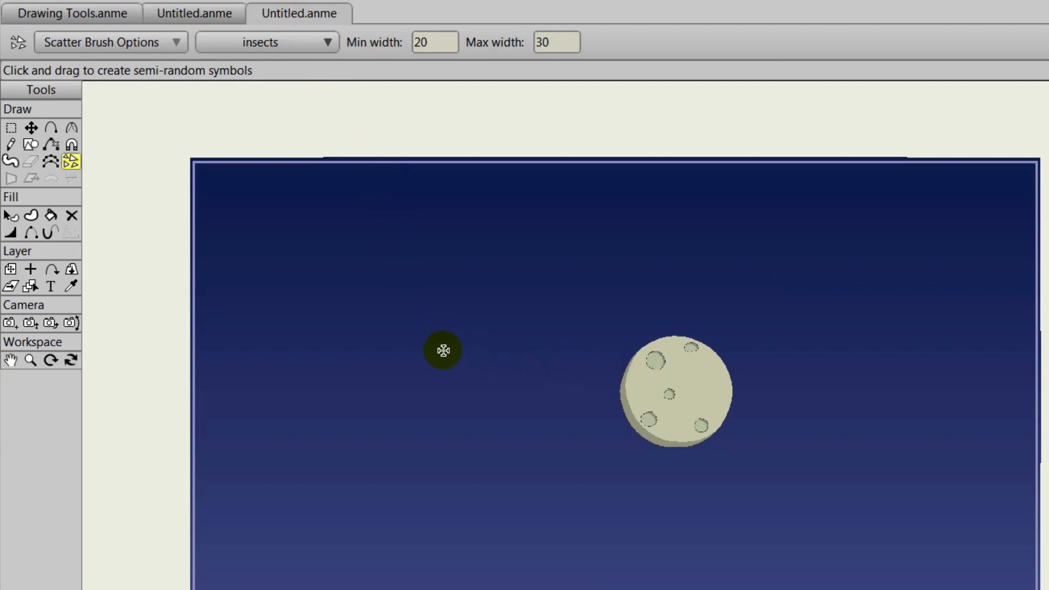
left_click(31, 144)
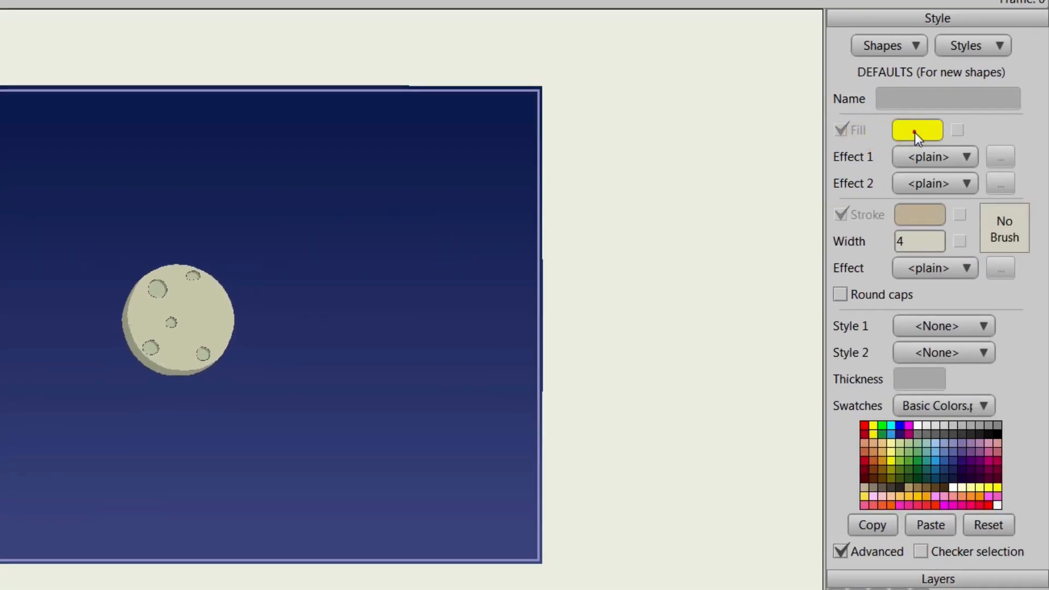
left_click(920, 131)
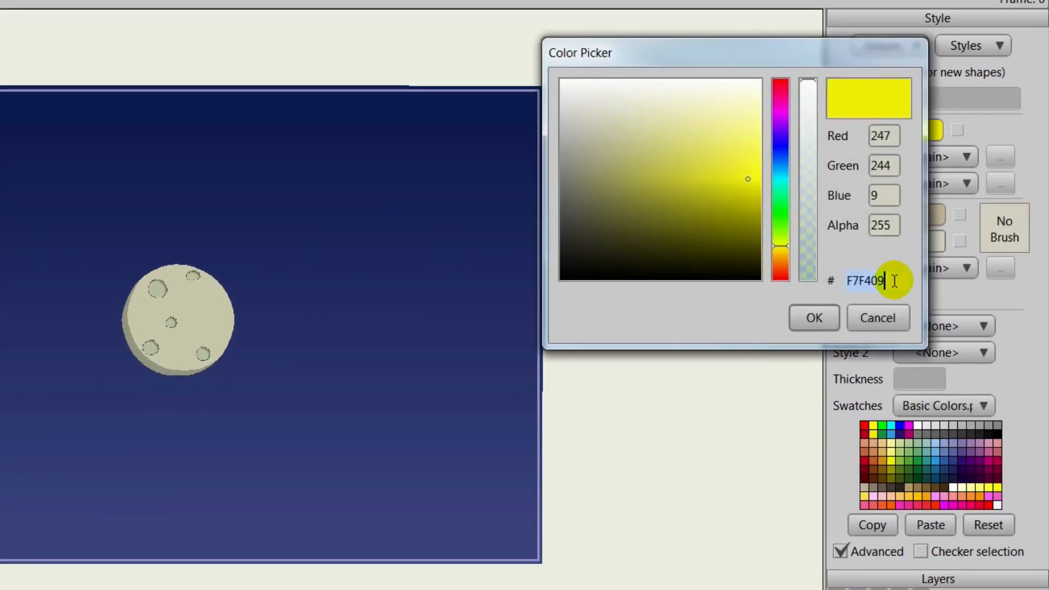
mouse_move(681, 194)
left_mouse_down()
mouse_move(628, 166)
mouse_move(520, 74)
left_mouse_up()
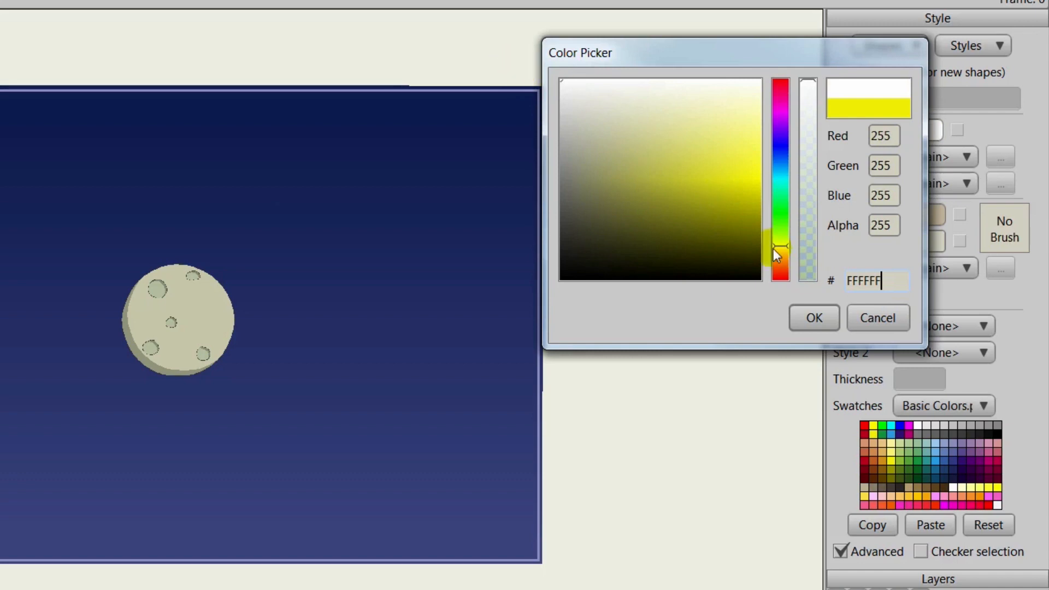
left_click(814, 319)
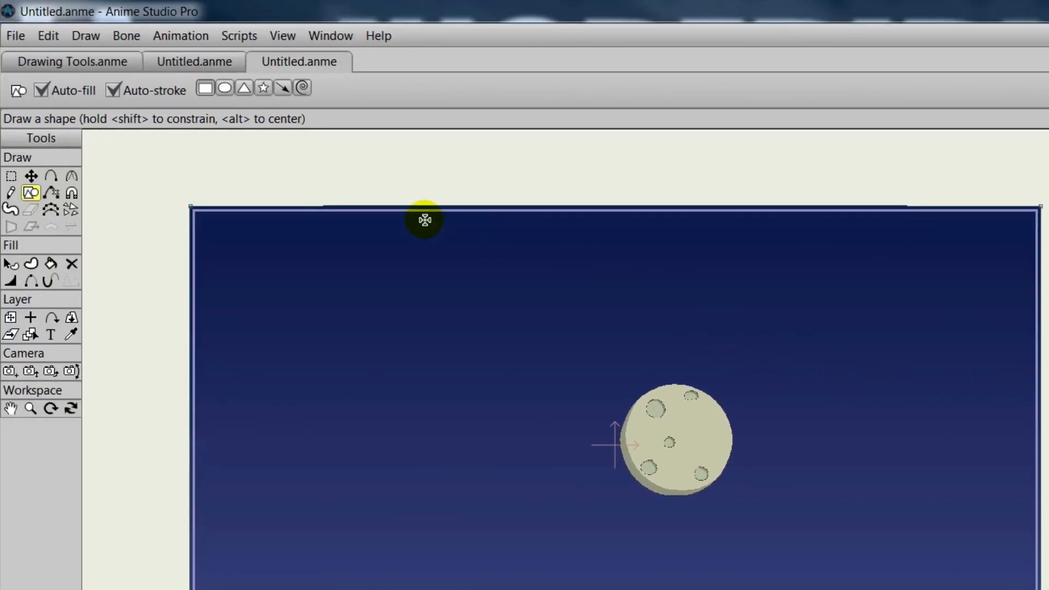
Draw a small filled circle without a stroke in the sky, up and to the left of the moon
left_click(225, 87)
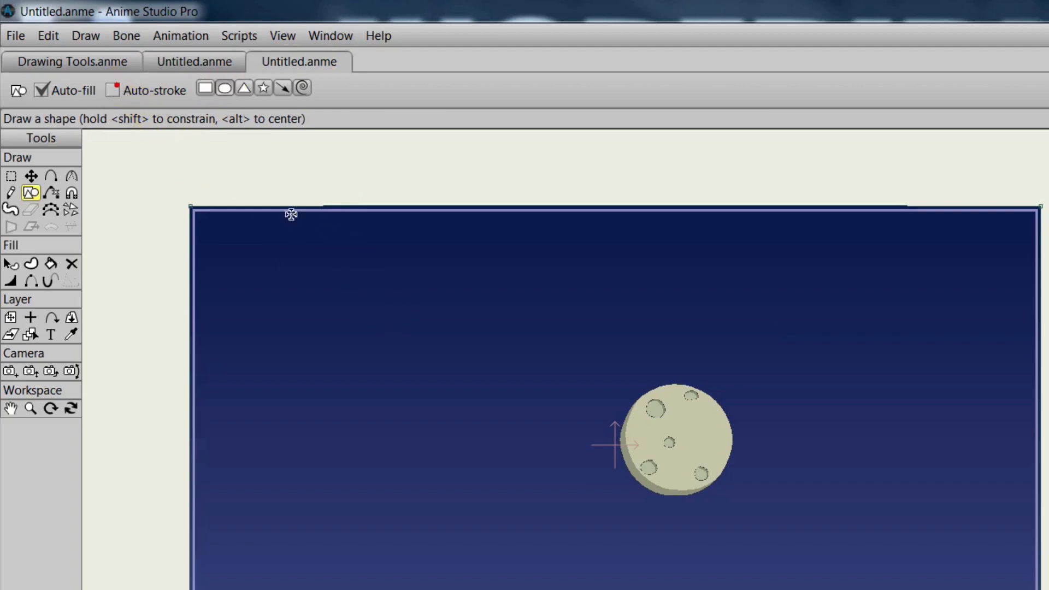
scroll(471, 378, "up", 5)
left_click_drag(474, 362, 761, 522)
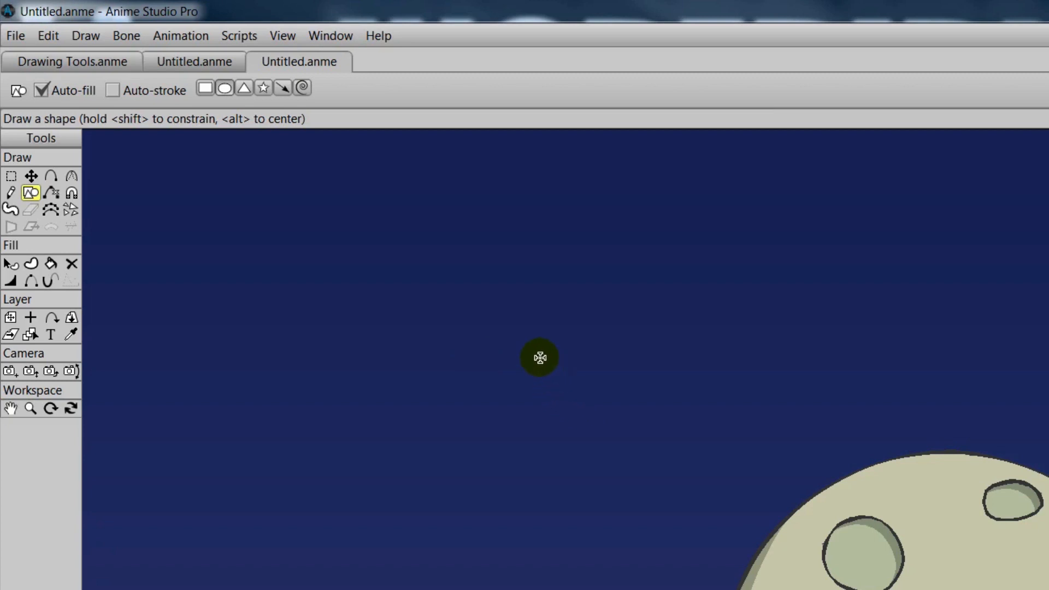
left_click_drag(540, 358, 561, 390)
scroll(561, 390, "down", 2)
scroll(561, 389, "up", 2)
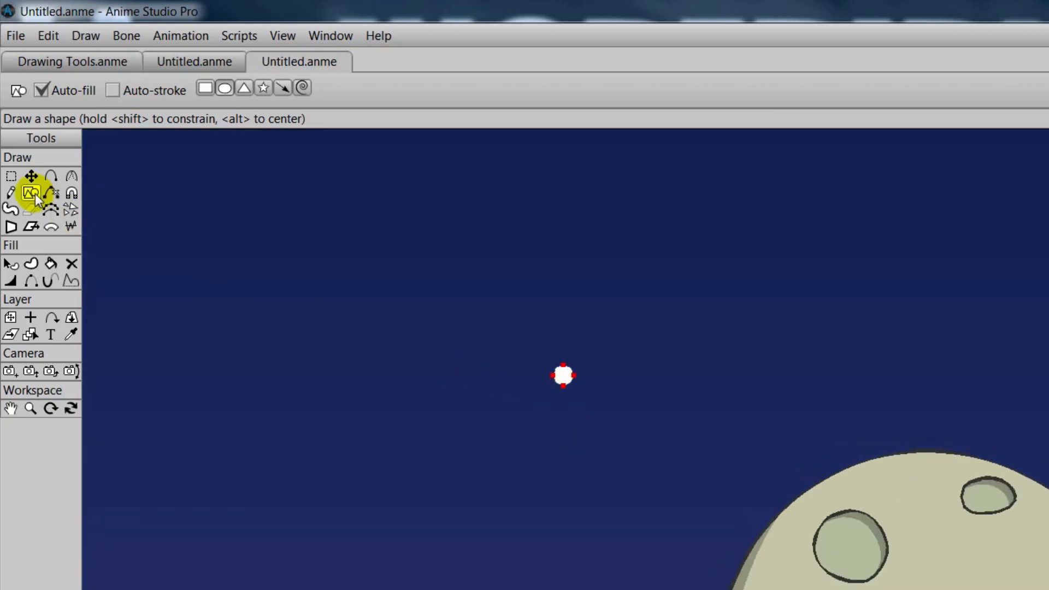
Copy the small white circle and make the Scatter Brush use the clipboard as its symbol
left_click(48, 35)
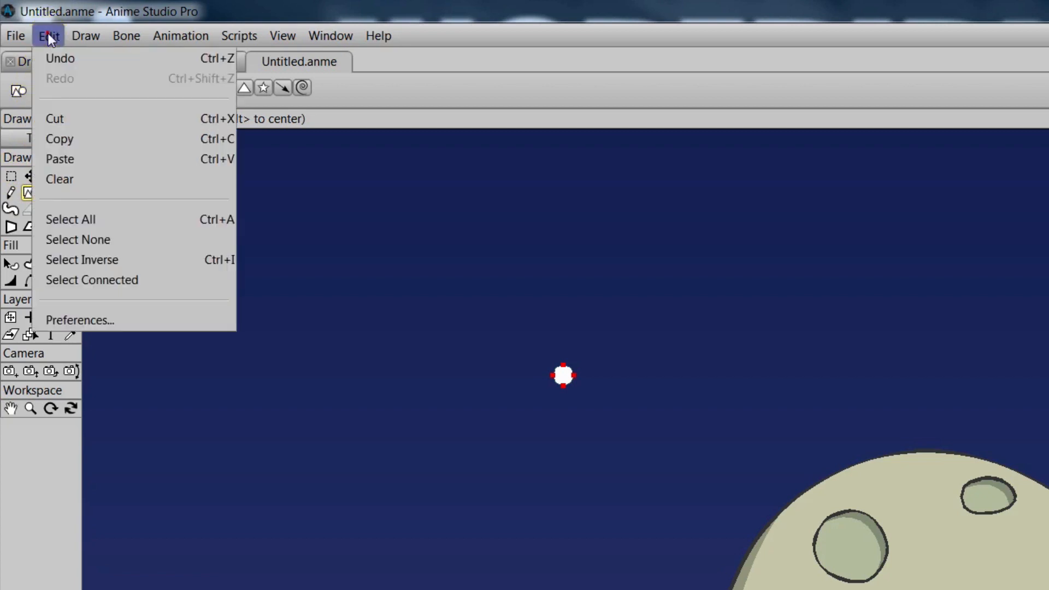
left_click(59, 140)
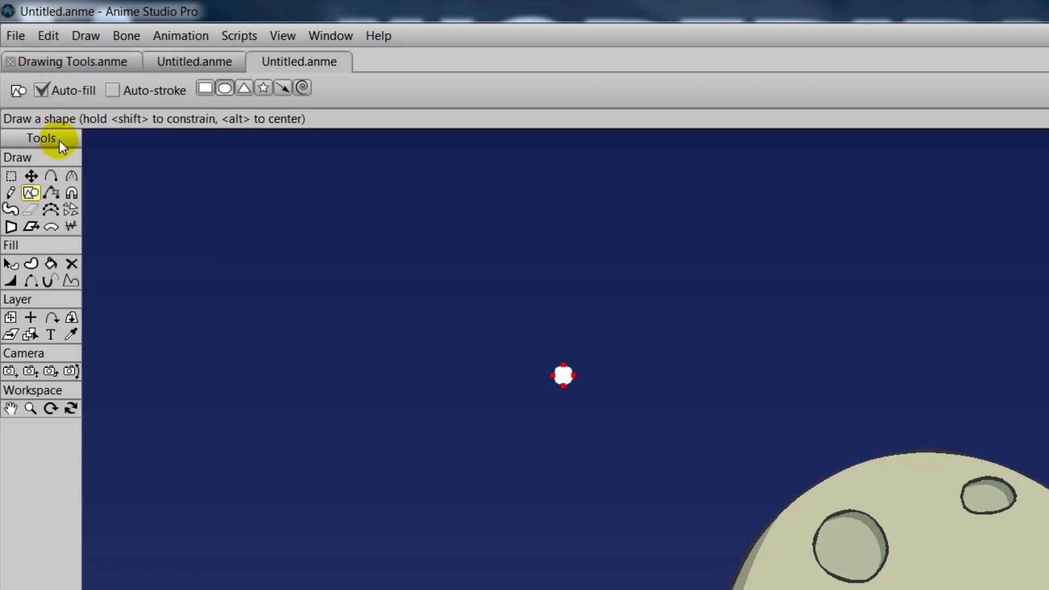
left_click(70, 210)
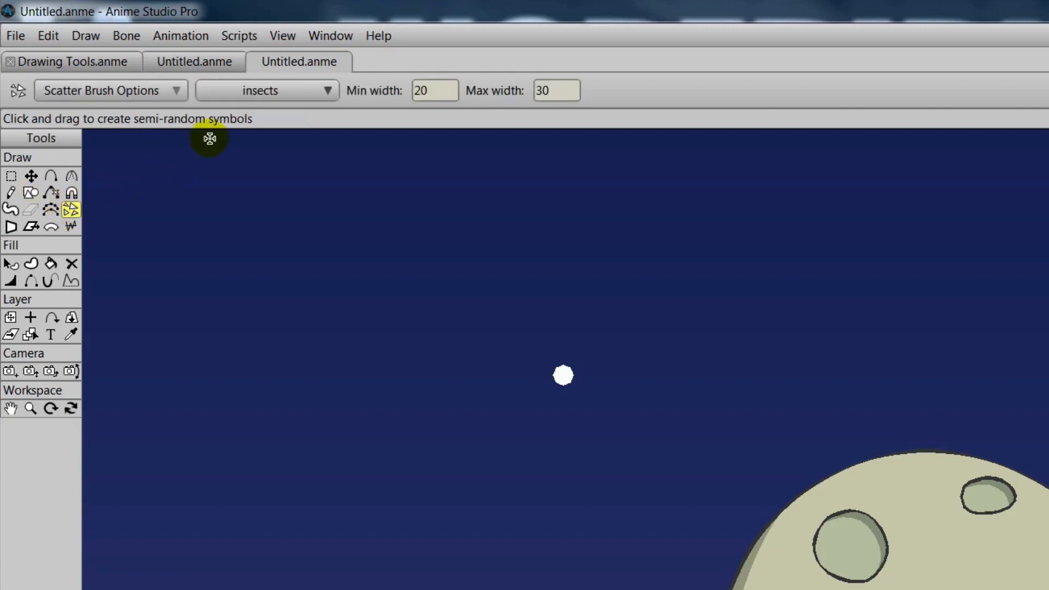
left_click(292, 89)
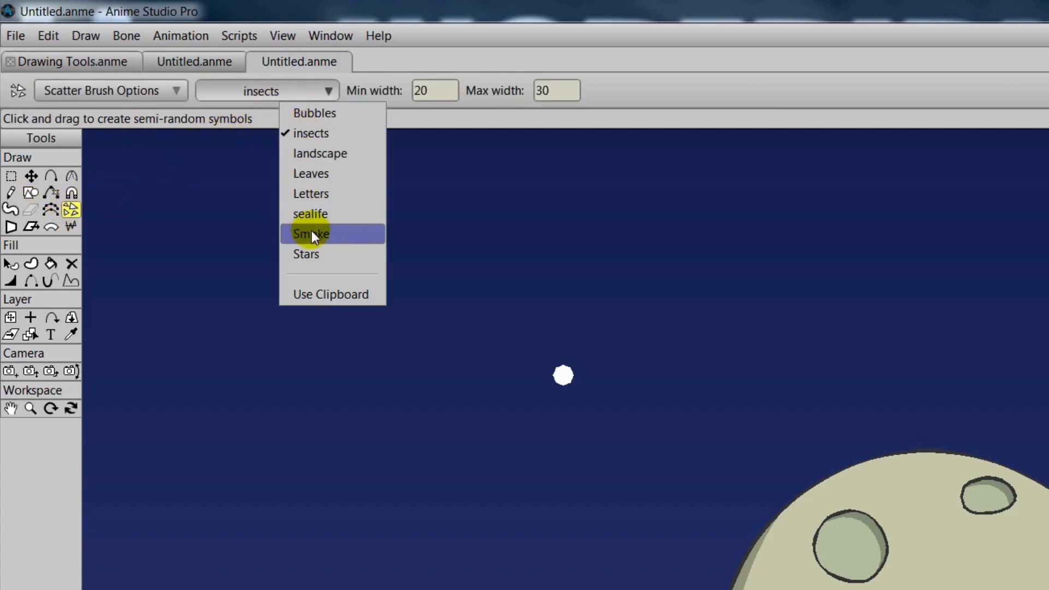
left_click(322, 293)
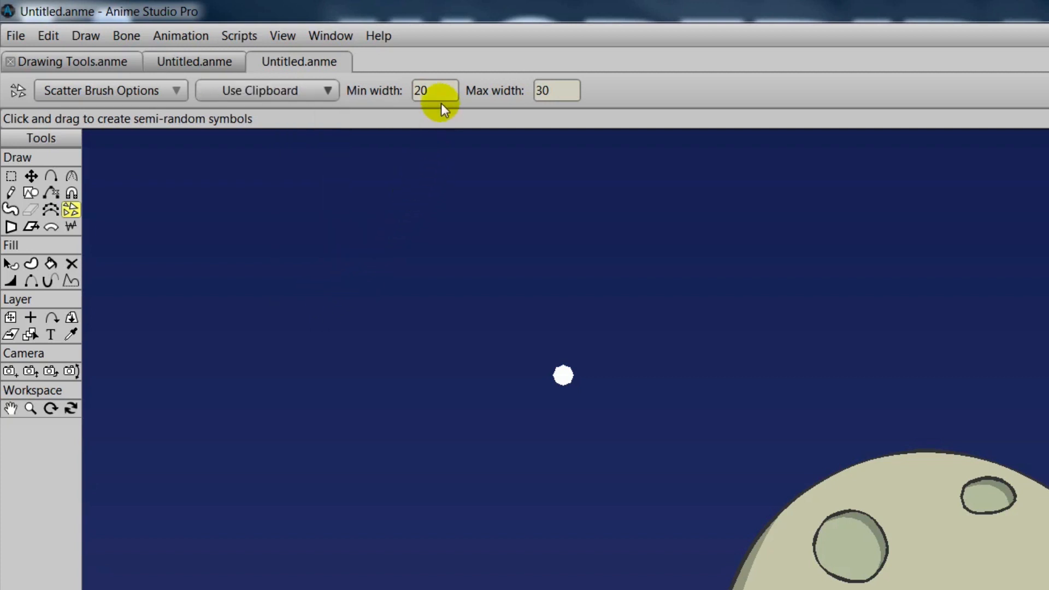
Set the Scatter Brush's minimum width to 5 and maximum width to 7
double_click(440, 88)
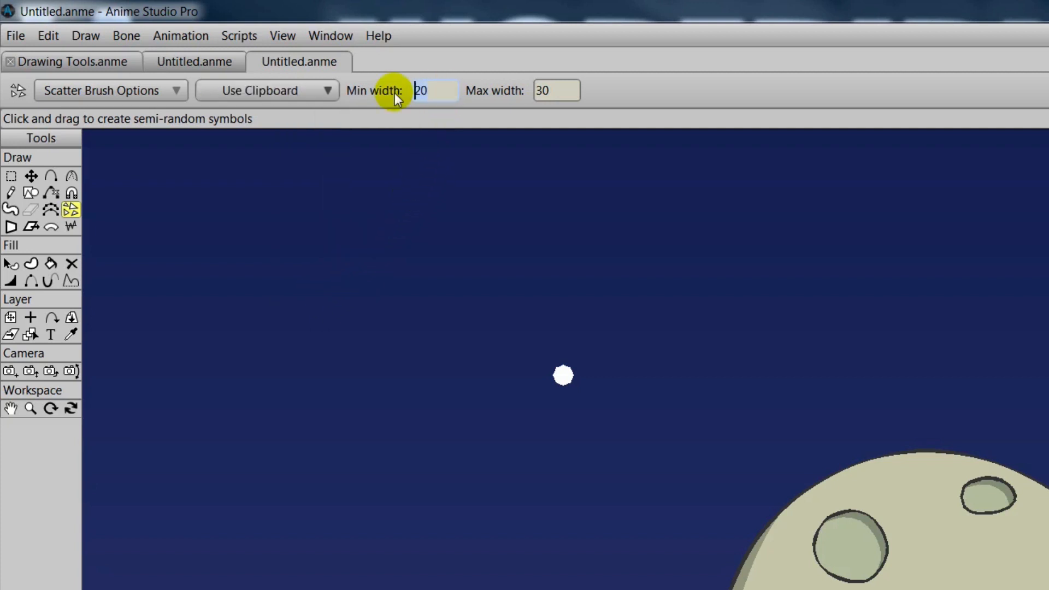
type("5")
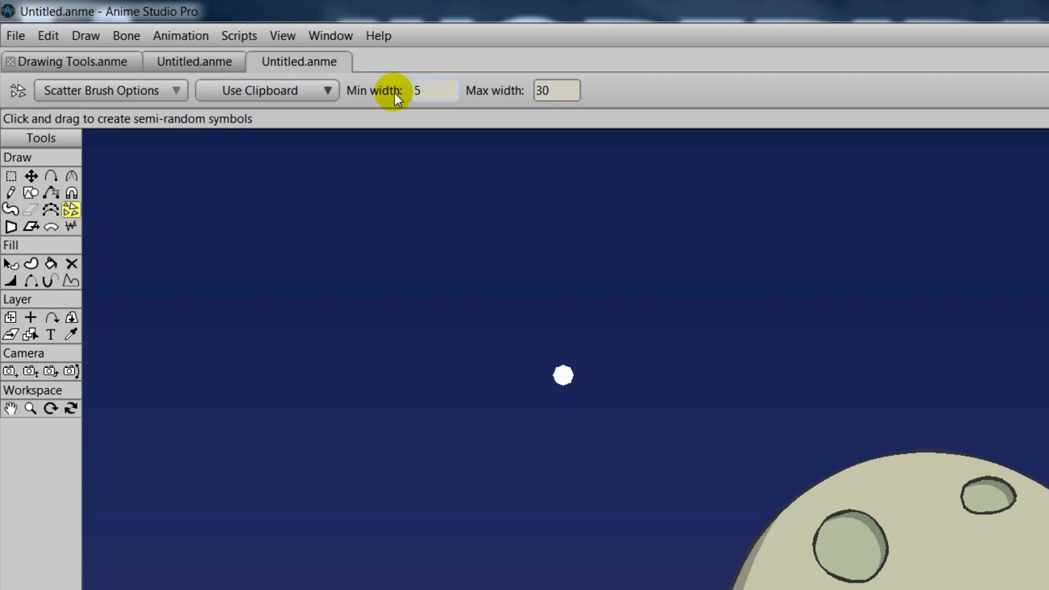
double_click(562, 89)
key("BackSpace")
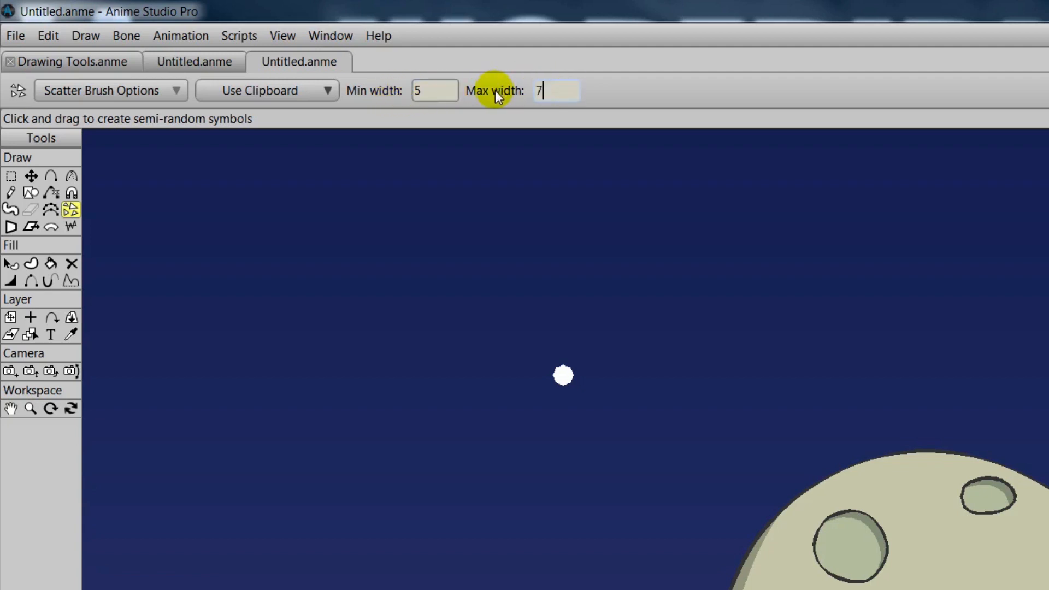
type("7")
Scatter the copied white circle over the whole night sky as stars, and render a preview of the frame
scroll(522, 293, "down", 4)
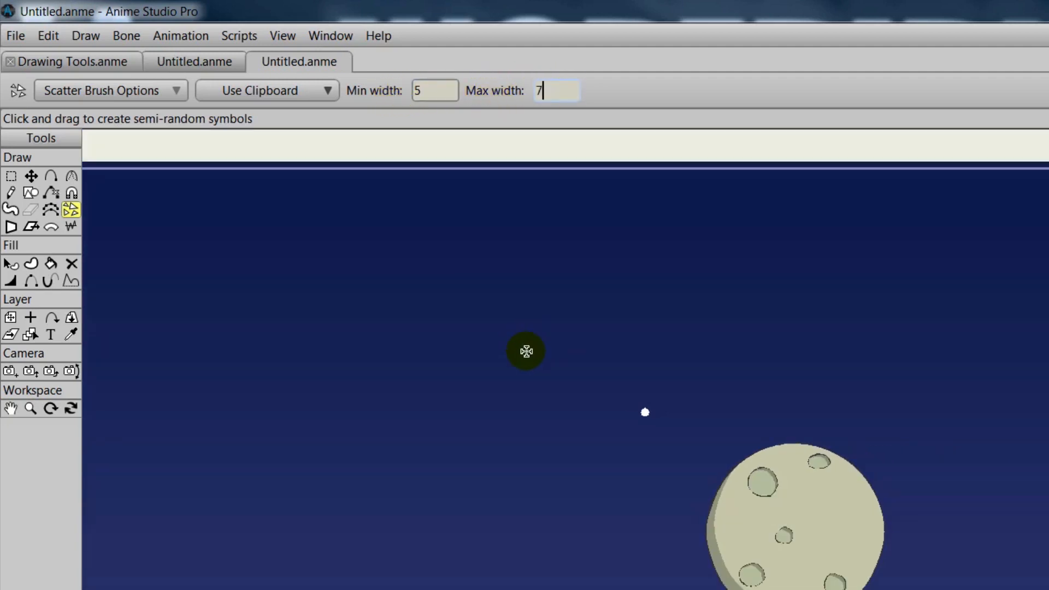
left_click_drag(534, 365, 521, 296)
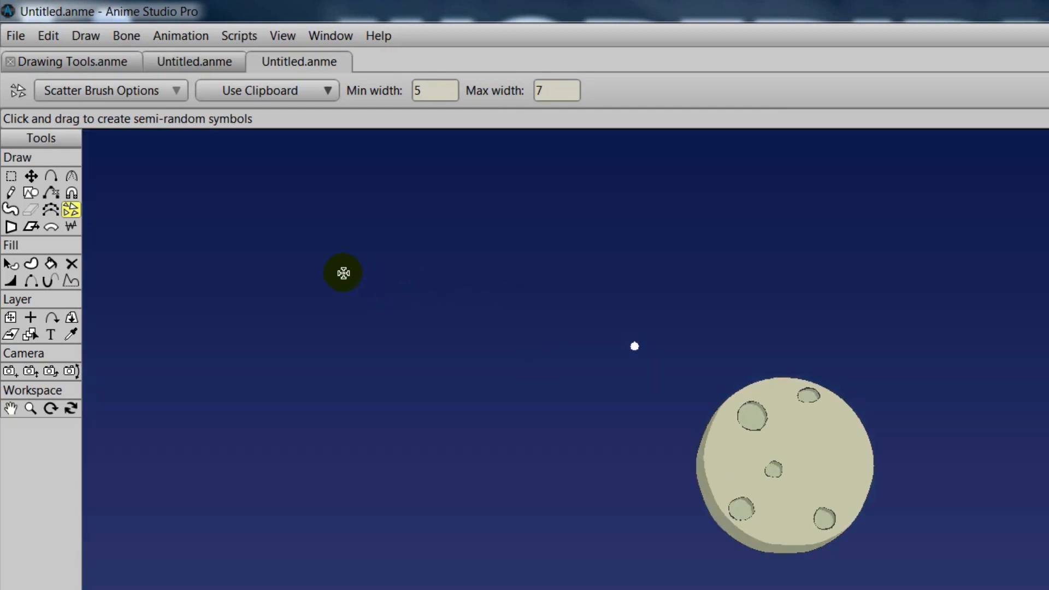
mouse_move(343, 273)
left_mouse_down()
mouse_move(454, 244)
mouse_move(311, 313)
mouse_move(462, 344)
mouse_move(925, 370)
mouse_move(375, 492)
mouse_move(970, 560)
mouse_move(933, 268)
mouse_move(777, 382)
mouse_move(915, 440)
mouse_move(773, 555)
mouse_move(427, 274)
mouse_move(241, 182)
mouse_move(262, 304)
mouse_move(258, 480)
mouse_move(177, 557)
left_mouse_up()
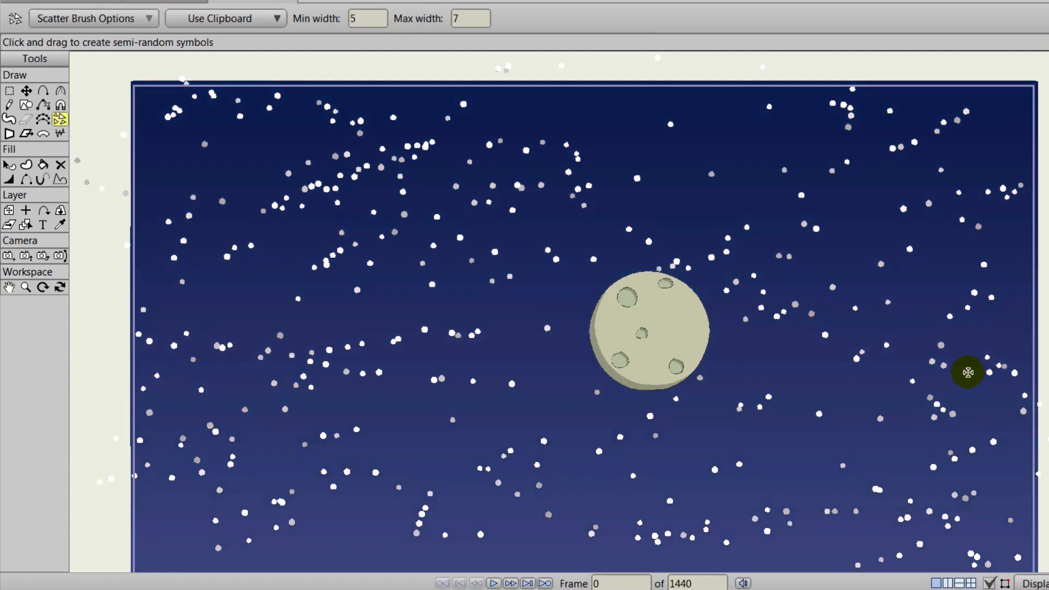
key("ctrl+r")
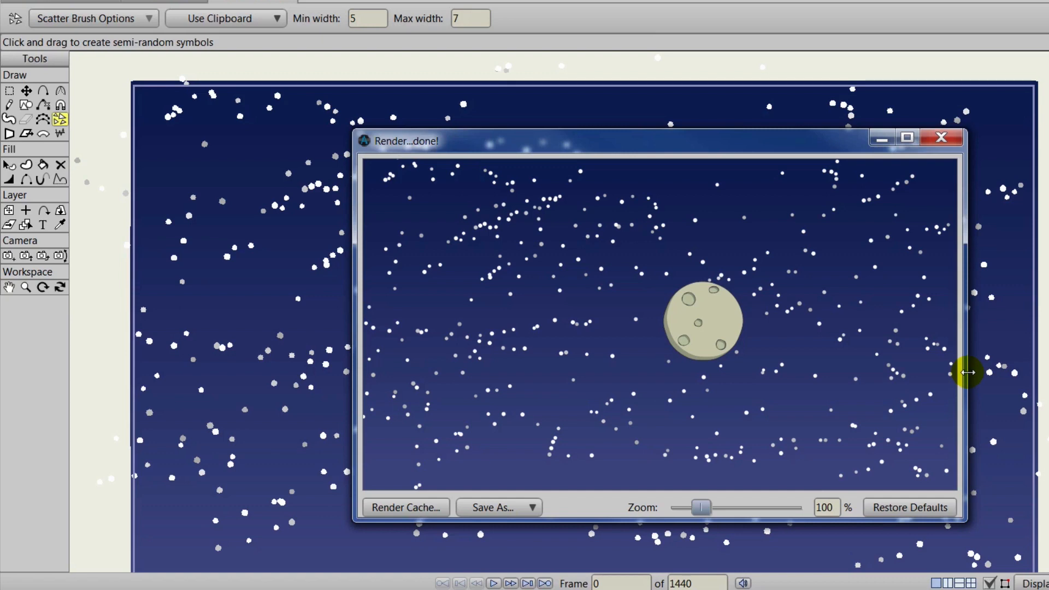
Close the render preview and return to the night sky drawing
left_click(944, 141)
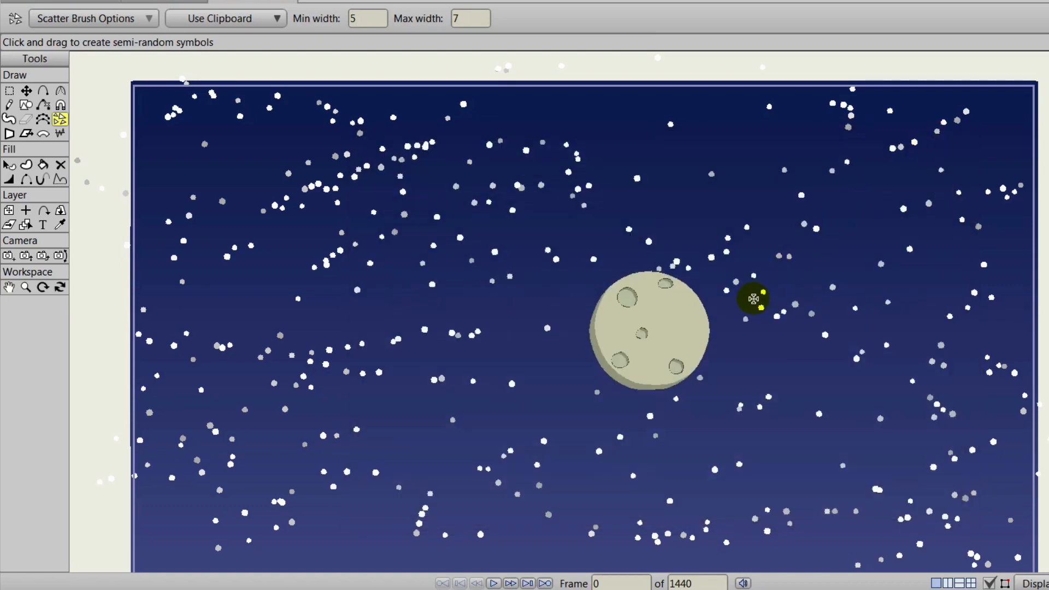
scroll(753, 299, "down", 3)
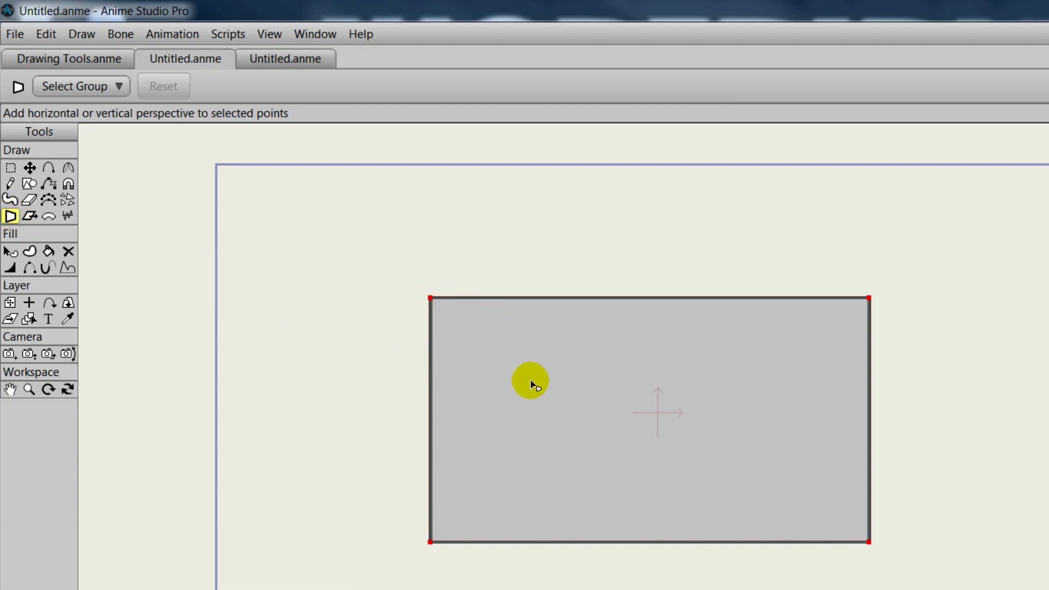
Distort the grey rectangle's selected points with the Perspective Points tool, tapering it both horizontally and vertically
left_click(471, 423)
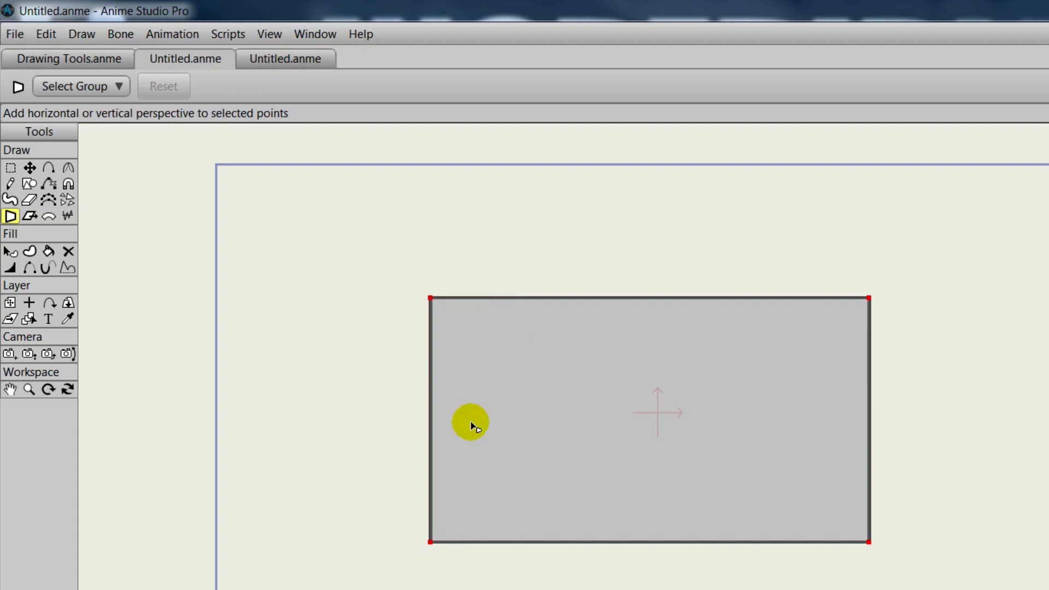
left_click_drag(473, 425, 689, 447)
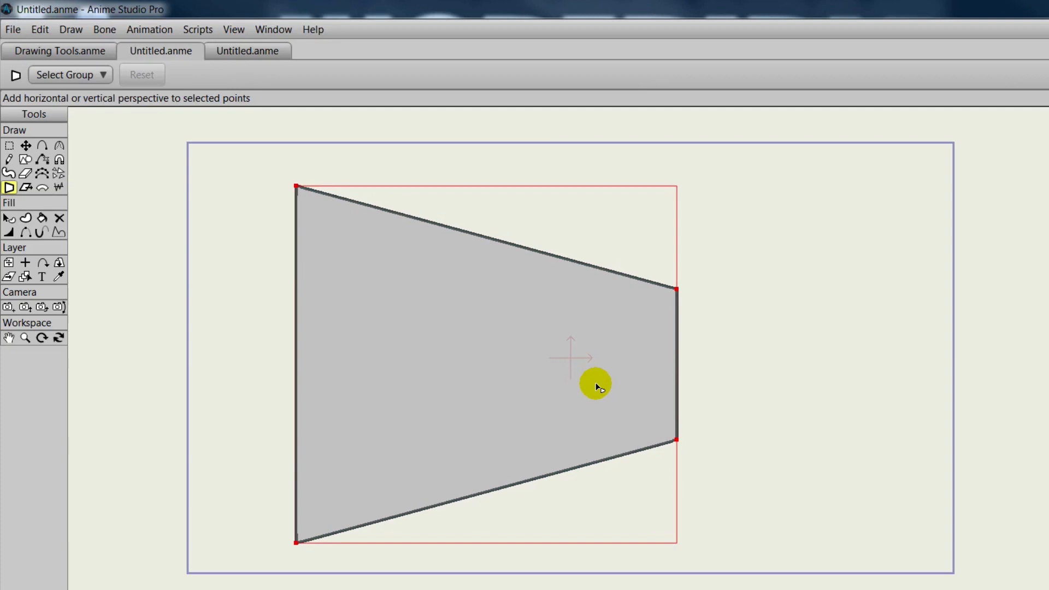
left_click_drag(596, 385, 635, 373)
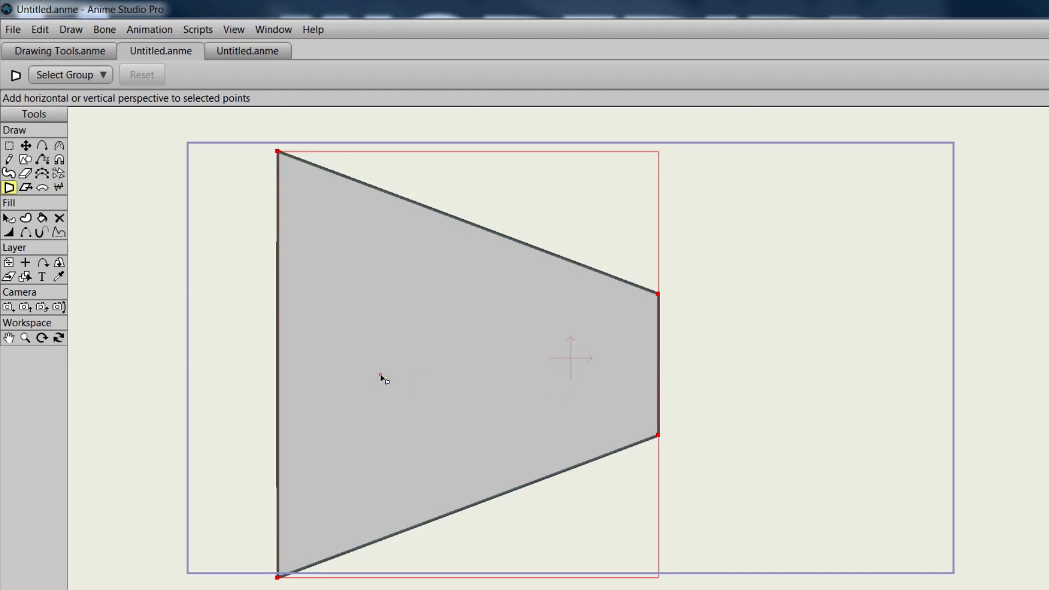
left_click_drag(382, 376, 136, 342)
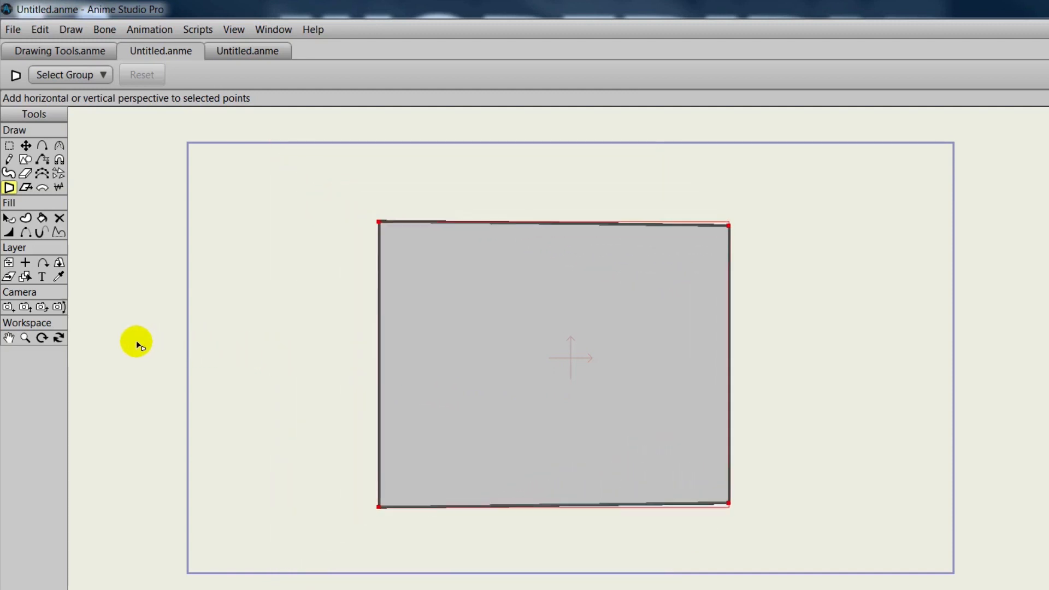
left_click_drag(518, 366, 503, 532)
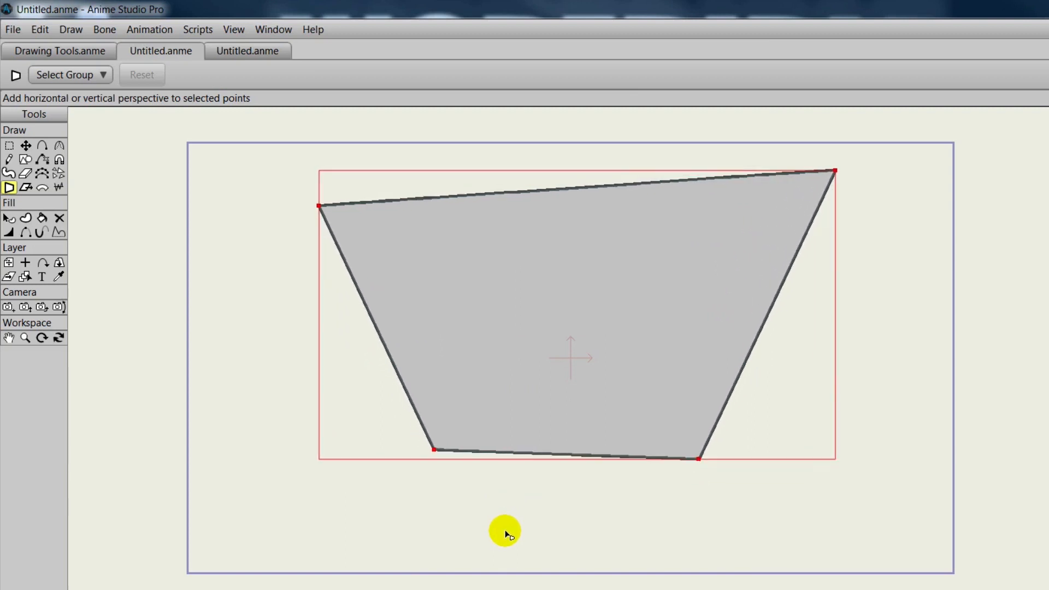
left_click_drag(534, 426, 777, 306)
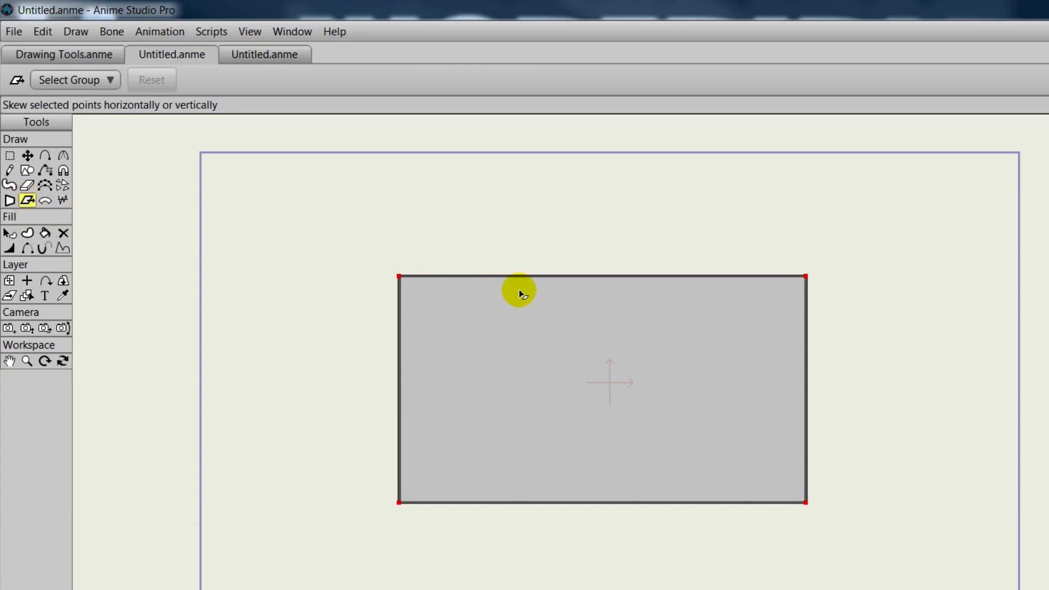
Skew the grey rectangle's selected points horizontally and vertically with the Shear Points tool
left_click_drag(520, 293, 542, 328)
left_click_drag(589, 319, 549, 440)
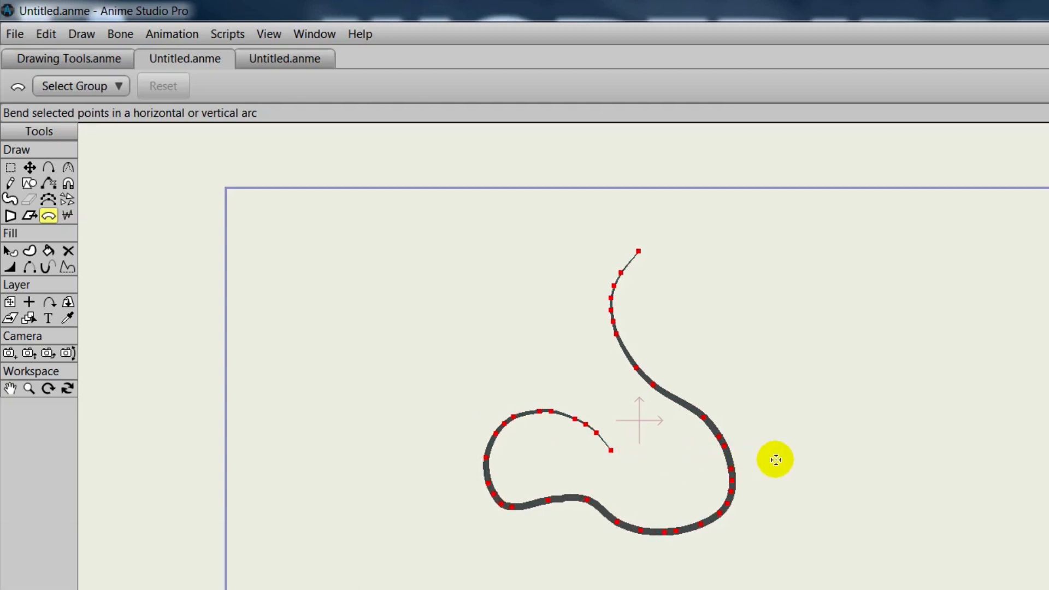
Bend the selected points of the curved freehand stroke in horizontal and vertical arcs with the Bend Points tool
left_click_drag(773, 459, 1048, 446)
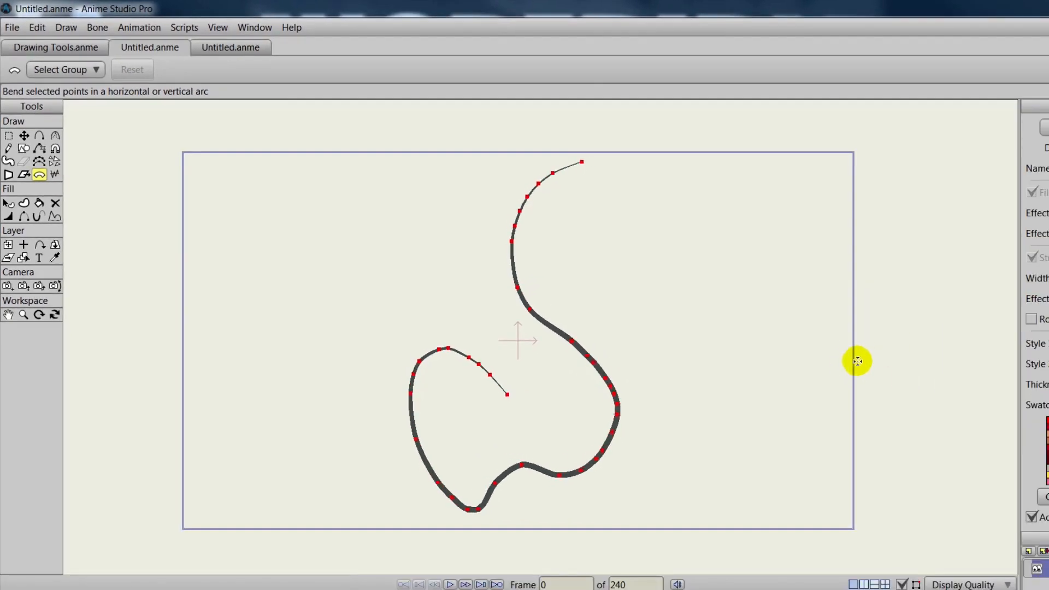
left_click_drag(856, 361, 303, 348)
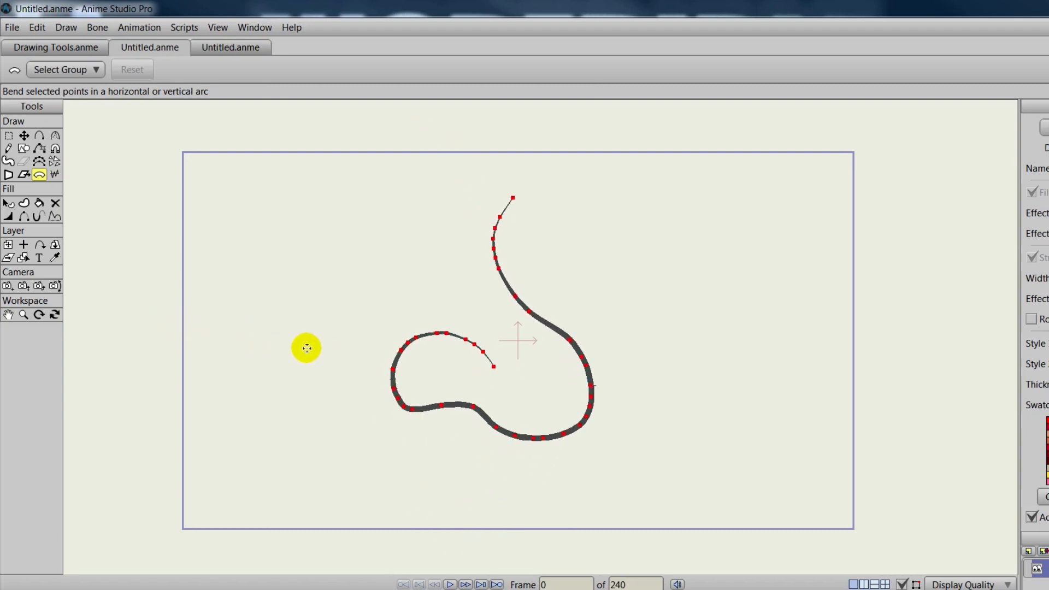
mouse_move(555, 360)
left_mouse_down()
mouse_move(556, 198)
mouse_move(511, 548)
mouse_move(521, 475)
left_mouse_up()
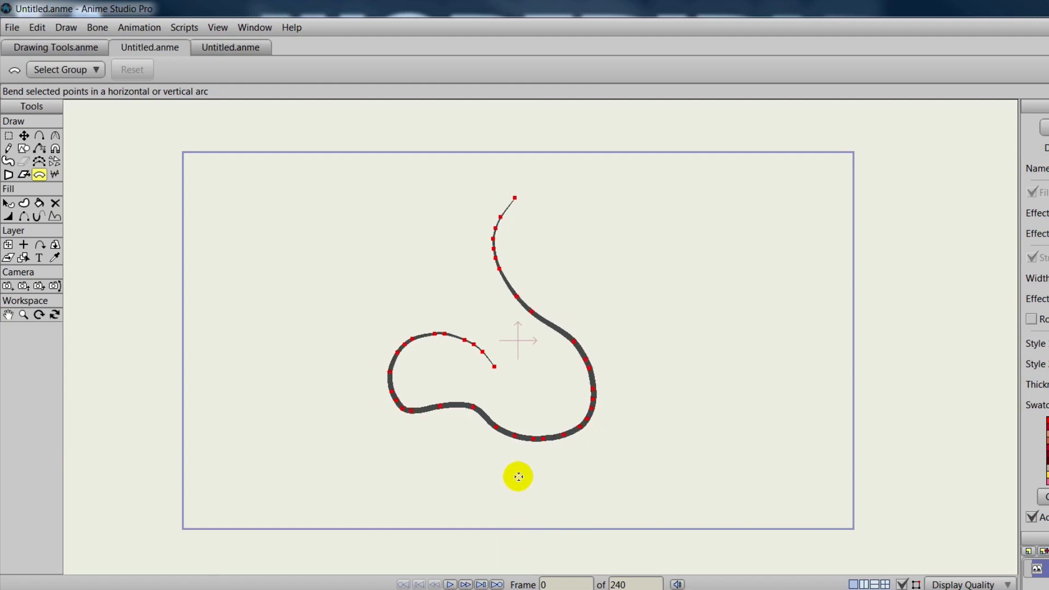
Apply the Noise tool to the curved stroke's selected points to give the line a jagged, irregular shape
left_click(55, 174)
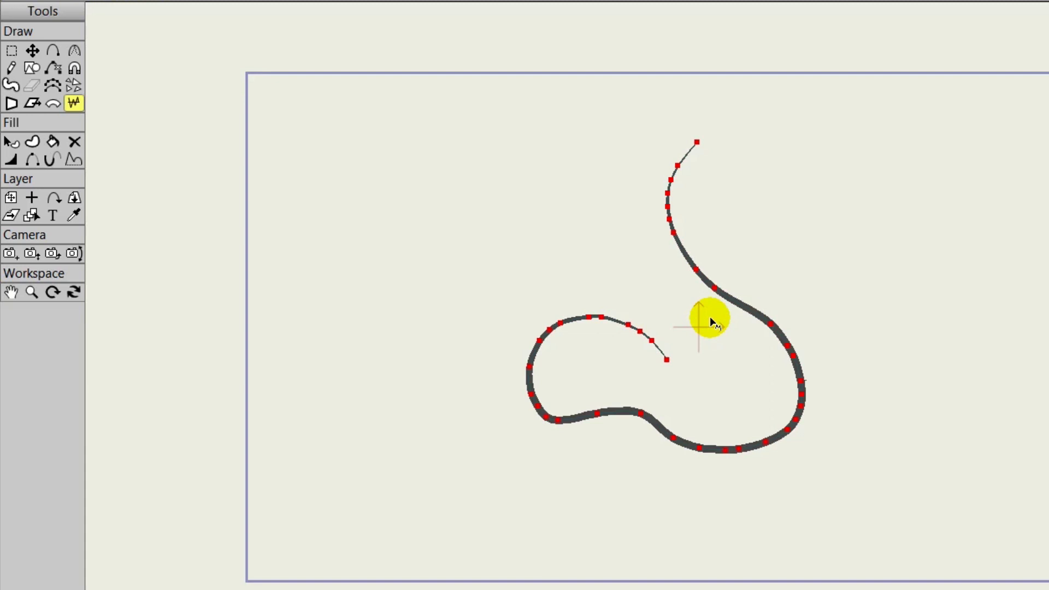
mouse_move(709, 318)
left_mouse_down()
mouse_move(998, 377)
mouse_move(657, 346)
left_mouse_up()
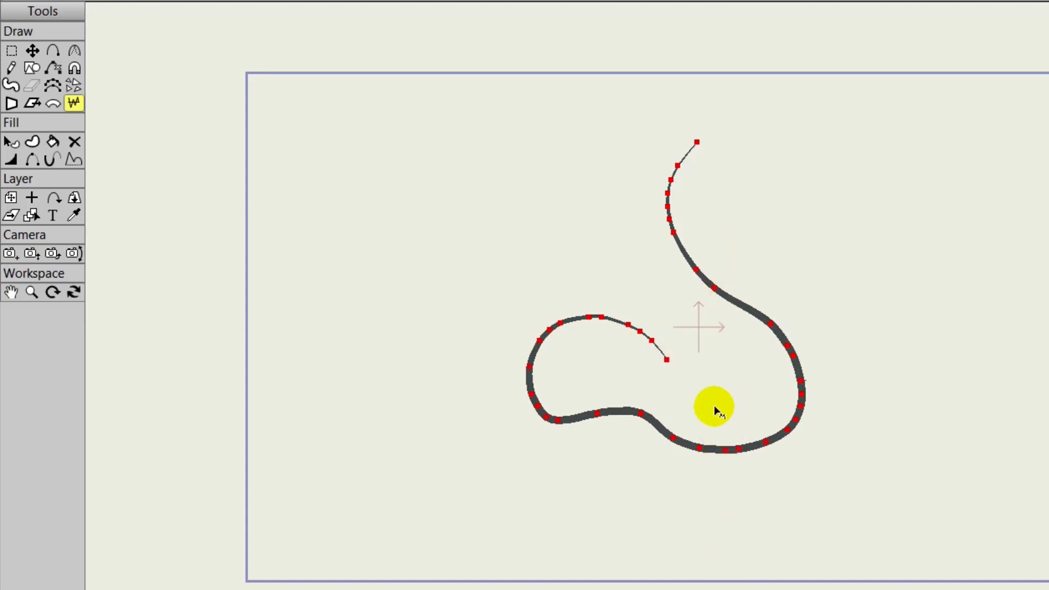
mouse_move(720, 411)
left_mouse_down()
mouse_move(838, 398)
mouse_move(992, 403)
mouse_move(726, 391)
mouse_move(910, 400)
left_mouse_up()
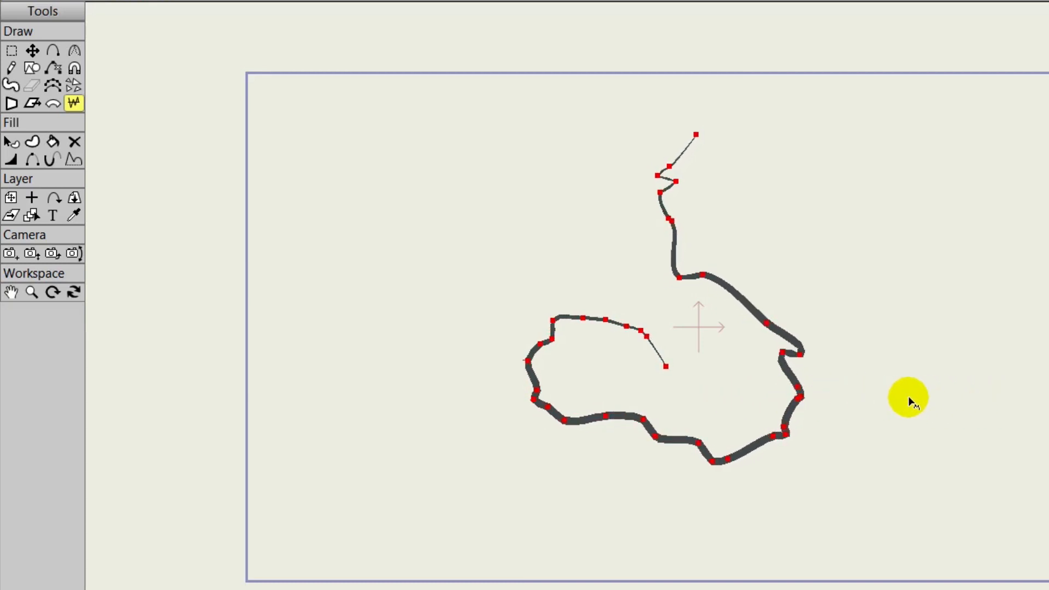